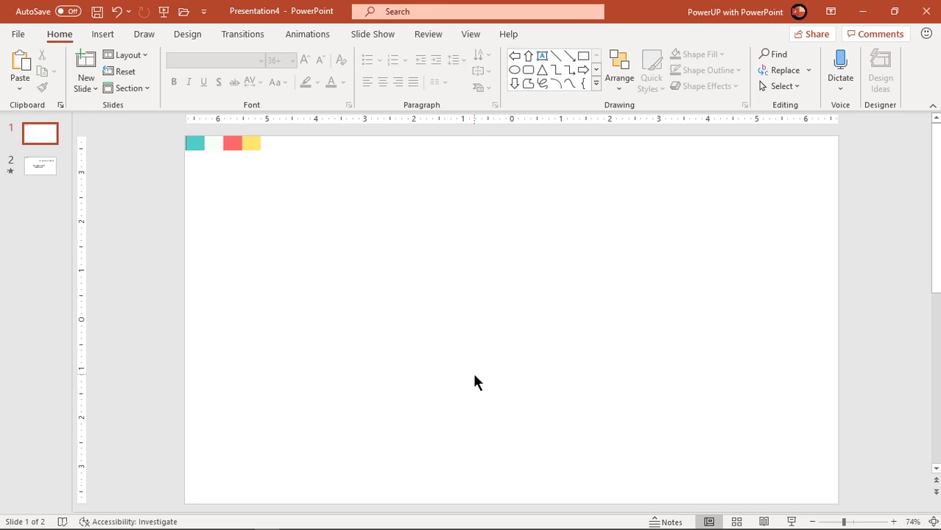
Step: Turn on the slide guides and set the background to solid White, Darker 5%
{"action": "left_click", "coordinate": [471, 34]}
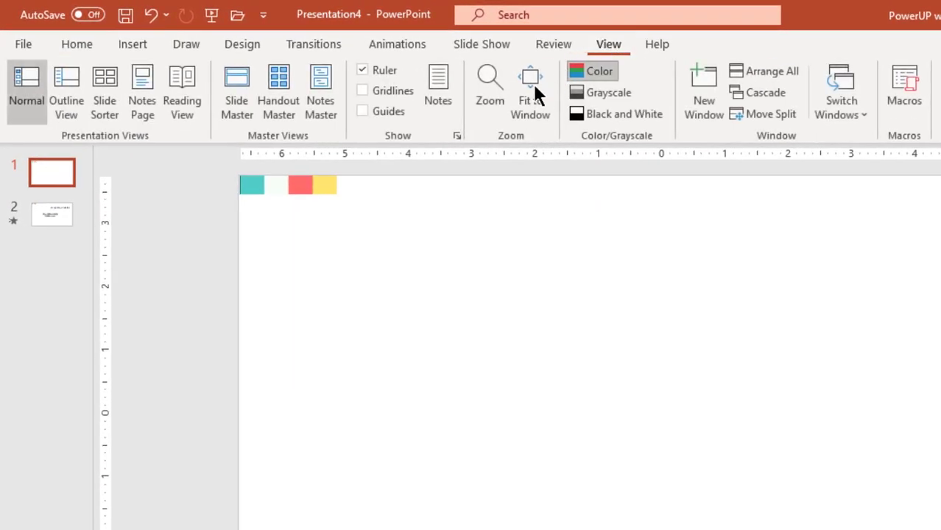
{"action": "left_click", "coordinate": [388, 112]}
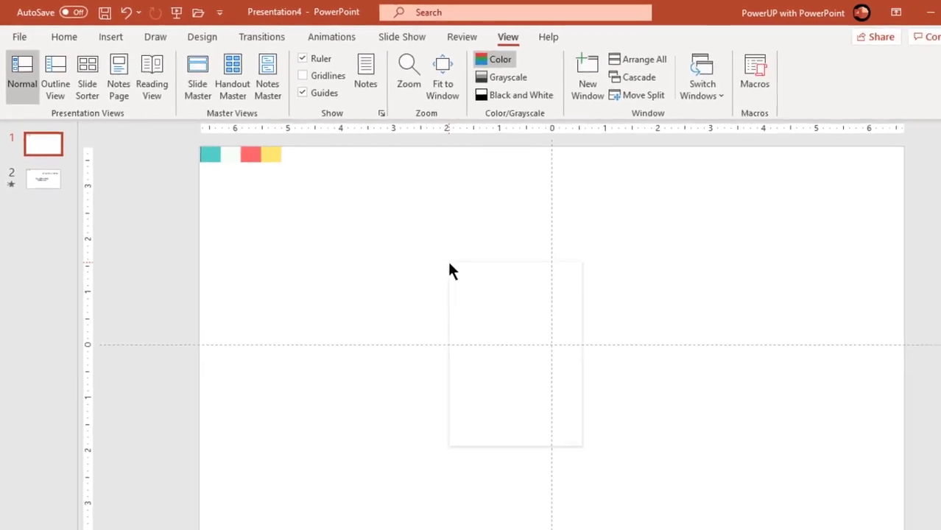
{"action": "left_click", "coordinate": [504, 409]}
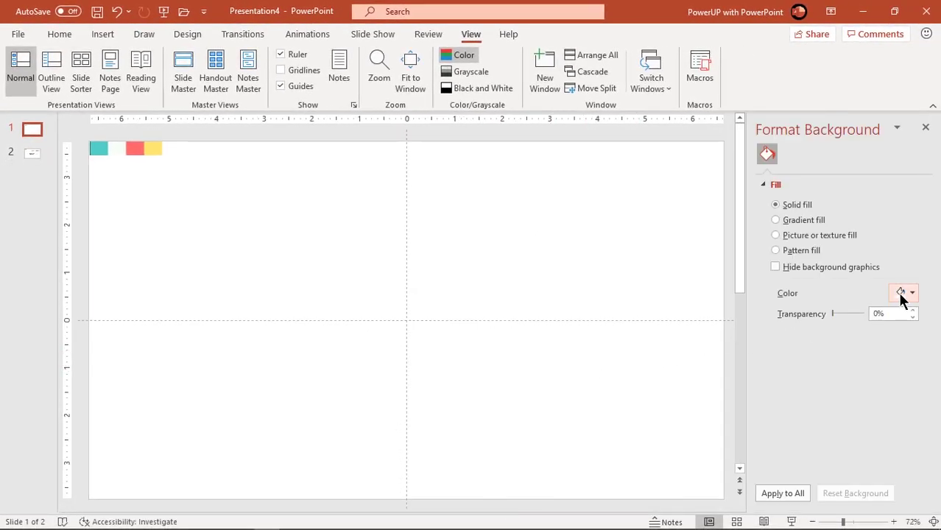
{"action": "left_click", "coordinate": [900, 293]}
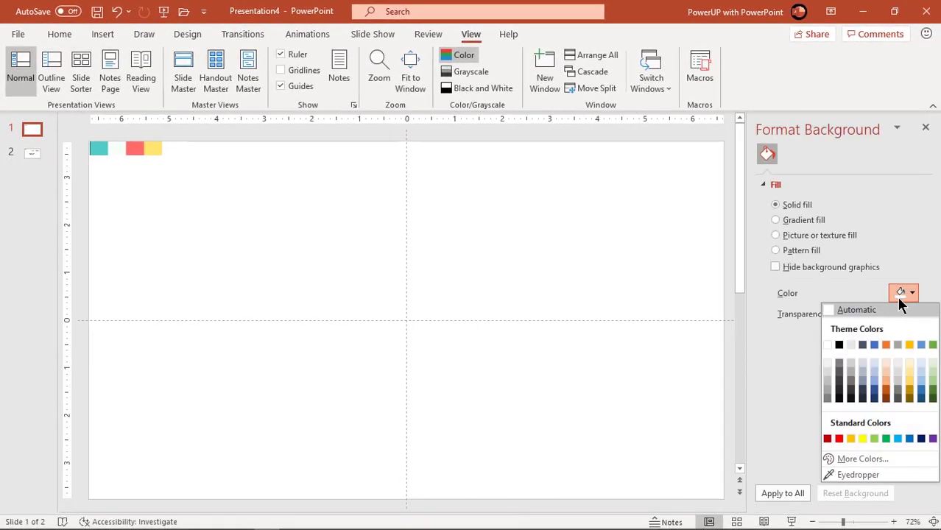
{"action": "left_click", "coordinate": [827, 362]}
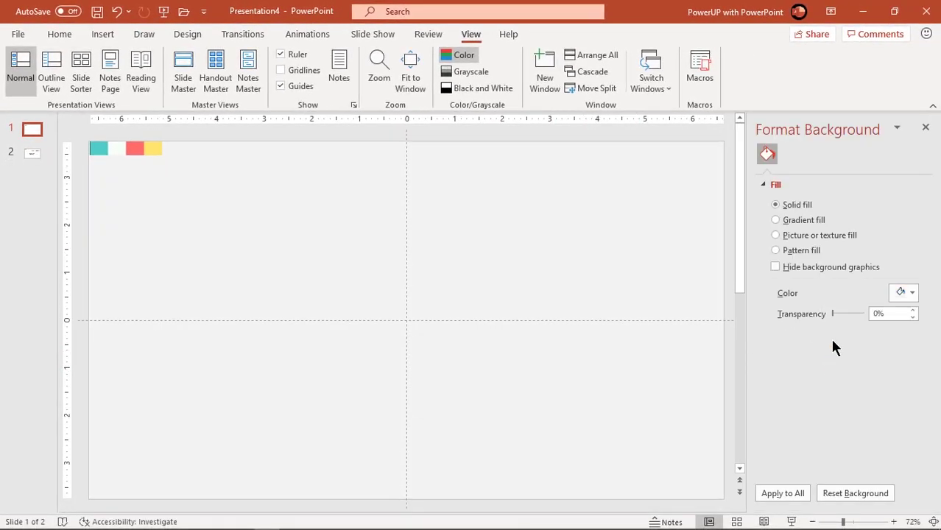
{"action": "left_click", "coordinate": [924, 129]}
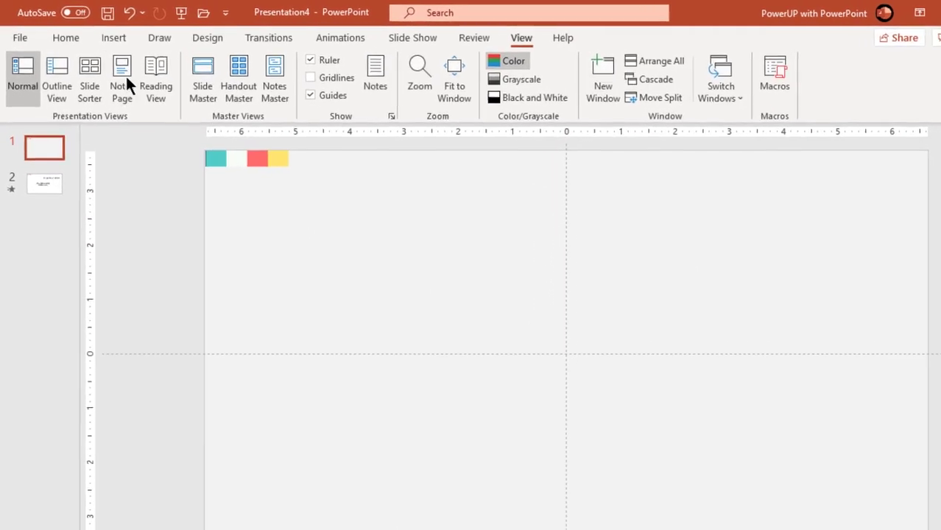
Step: Insert a Basic Cycle SmartArt graphic from the Cycle category
{"action": "left_click", "coordinate": [114, 41]}
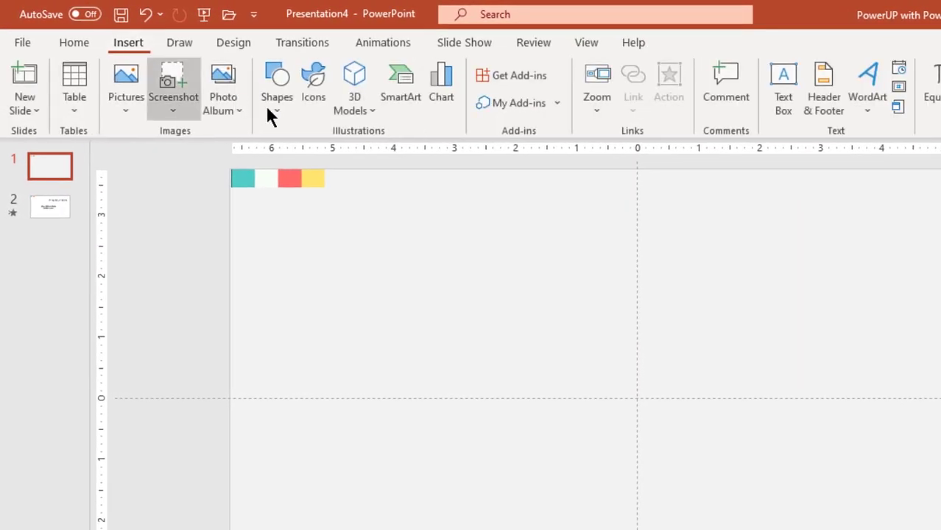
{"action": "left_click", "coordinate": [400, 93]}
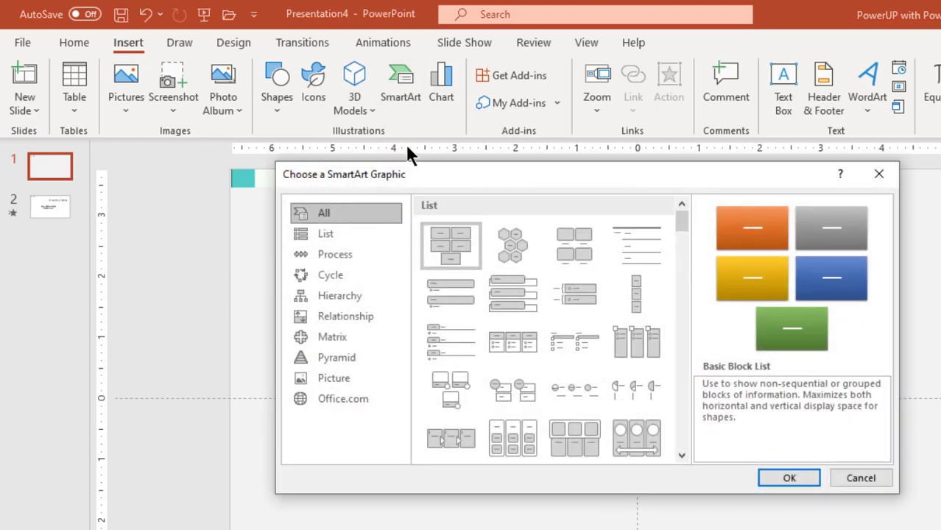
{"action": "left_click", "coordinate": [329, 274]}
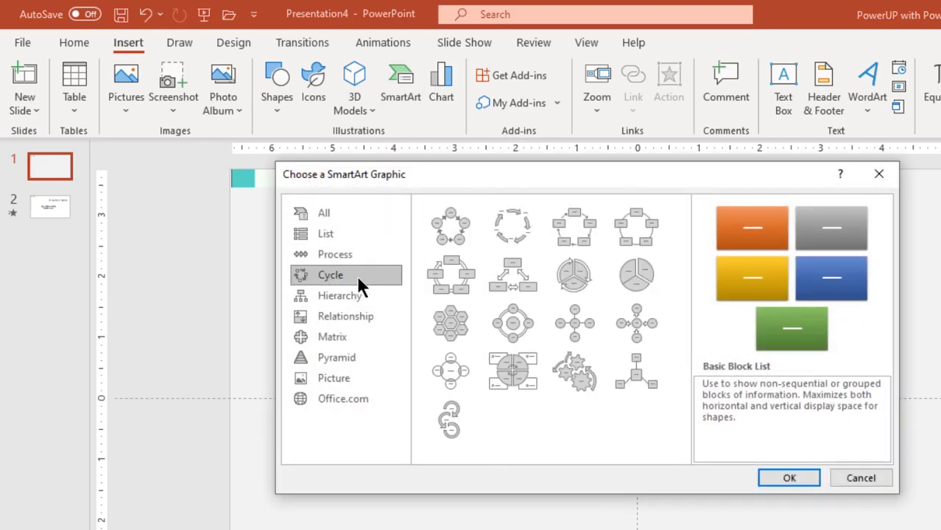
{"action": "left_click", "coordinate": [455, 226]}
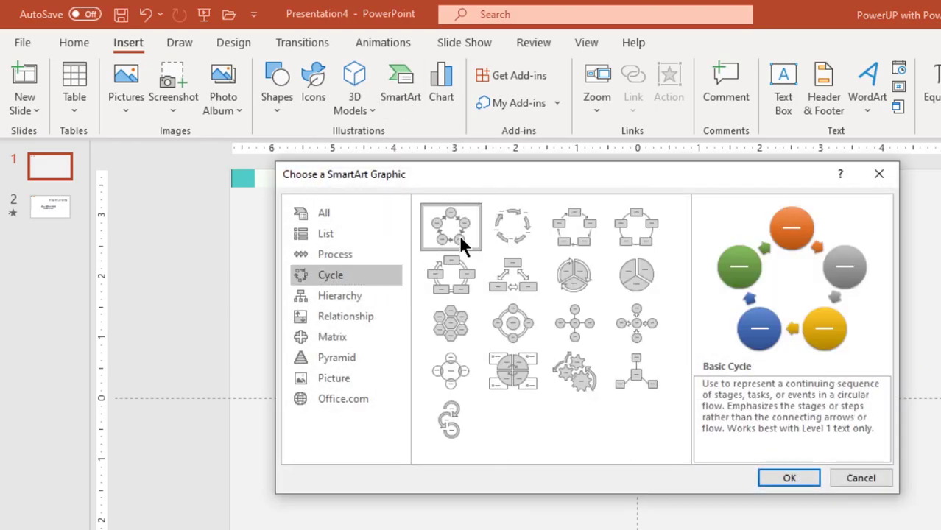
{"action": "left_click", "coordinate": [806, 479]}
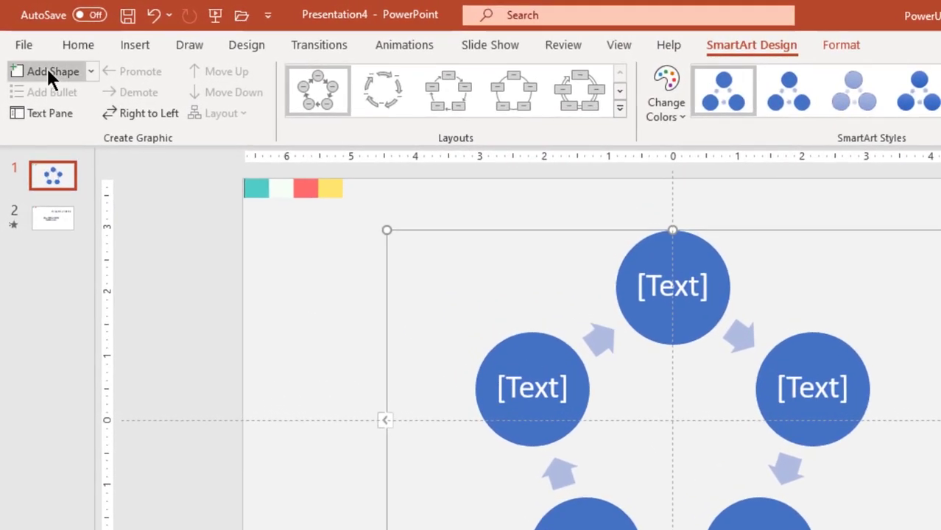
Step: Add a sixth circle, shrink the diagram, and ungroup it twice into separate shapes
{"action": "left_click", "coordinate": [37, 55]}
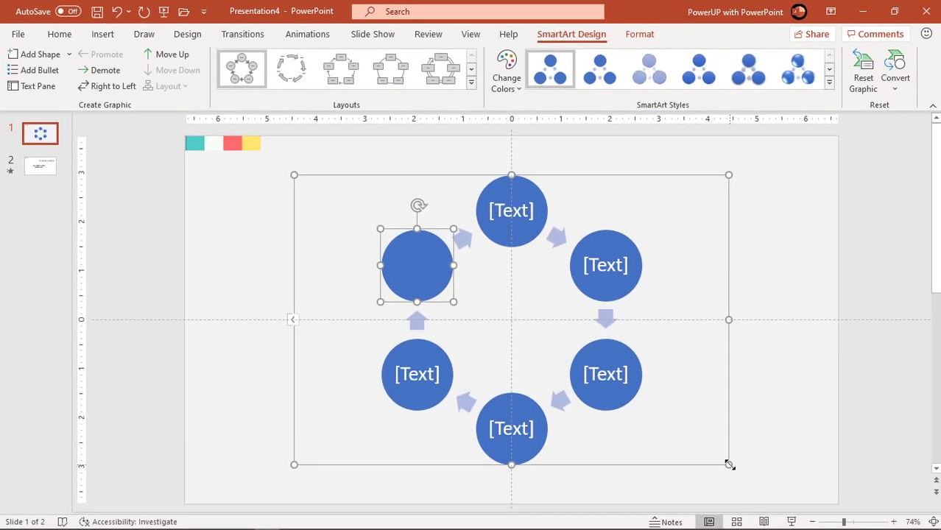
{"action": "left_click_drag", "start_coordinate": [729, 465], "coordinate": [709, 444]}
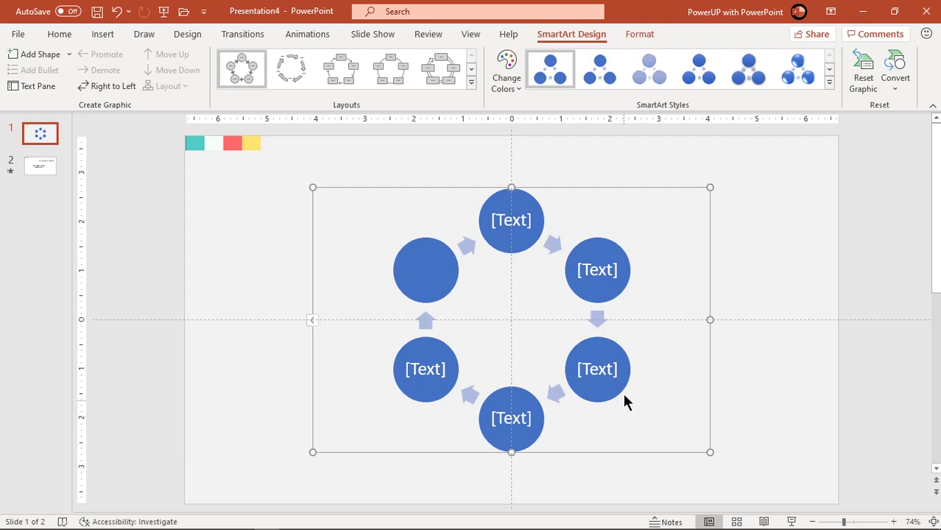
{"action": "right_click", "coordinate": [544, 190]}
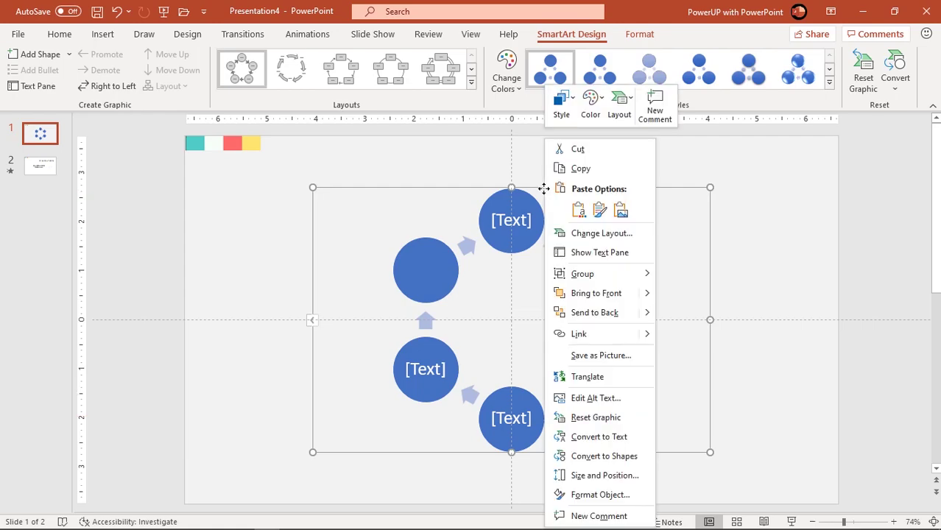
{"action": "mouse_move", "coordinate": [581, 274]}
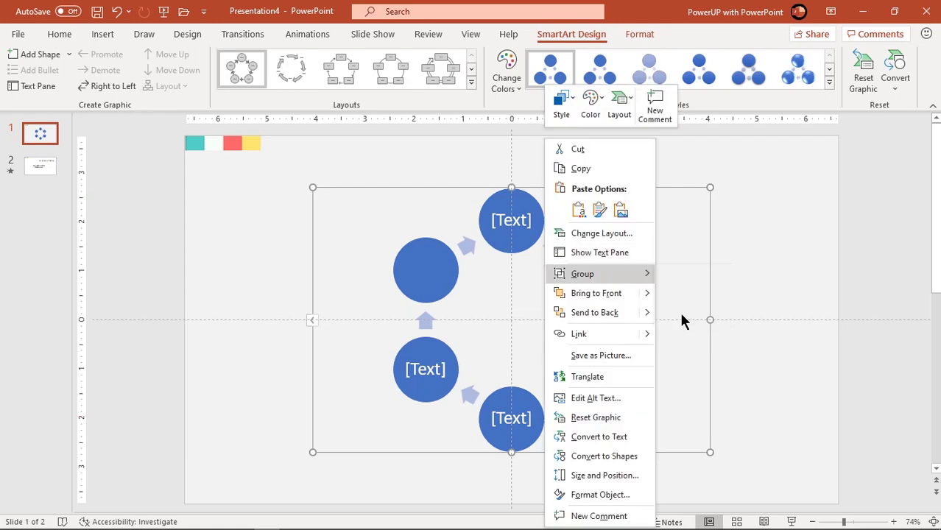
{"action": "left_click", "coordinate": [680, 316]}
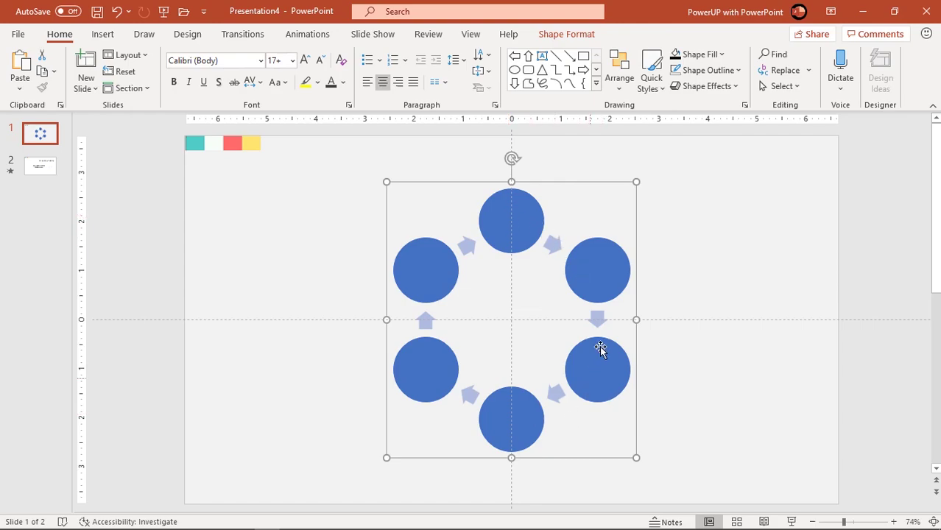
{"action": "right_click", "coordinate": [529, 182]}
{"action": "mouse_move", "coordinate": [571, 277]}
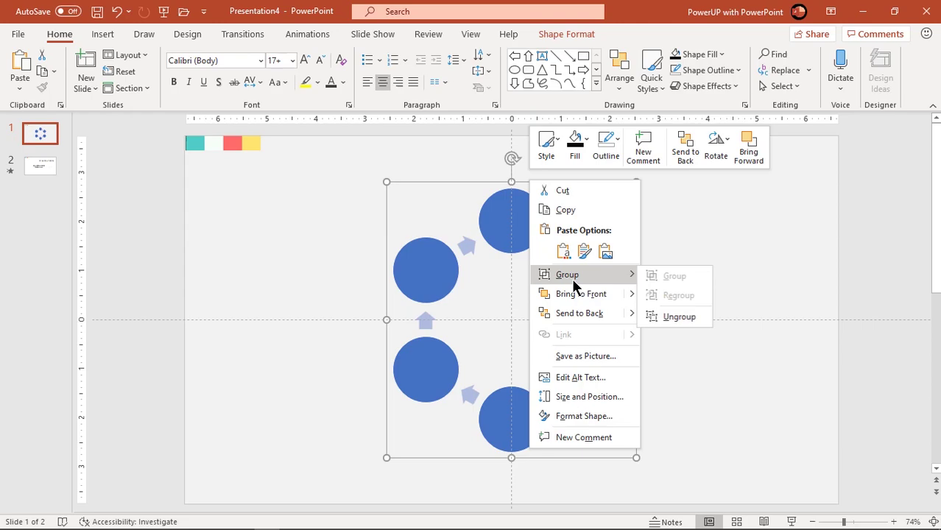
{"action": "left_click", "coordinate": [668, 318]}
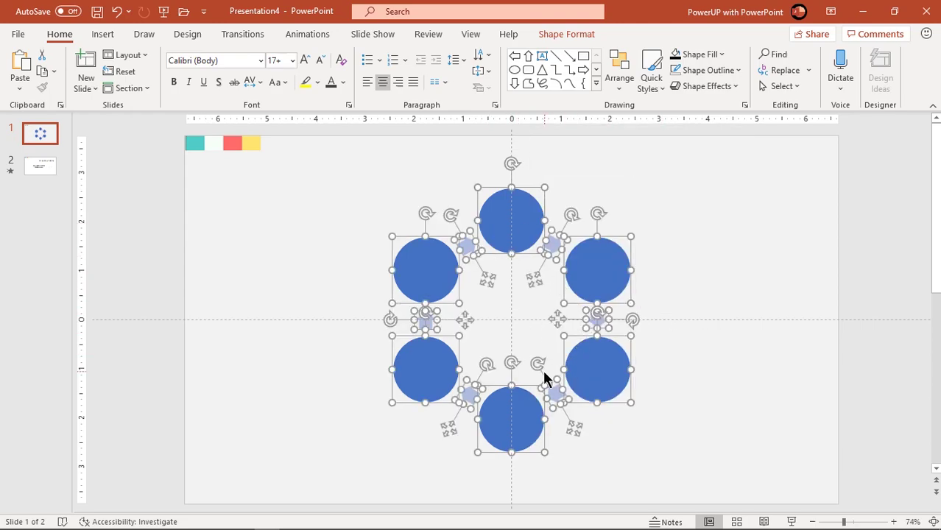
Step: Delete all six small connecting arrows between the circles
{"action": "left_click", "coordinate": [471, 249]}
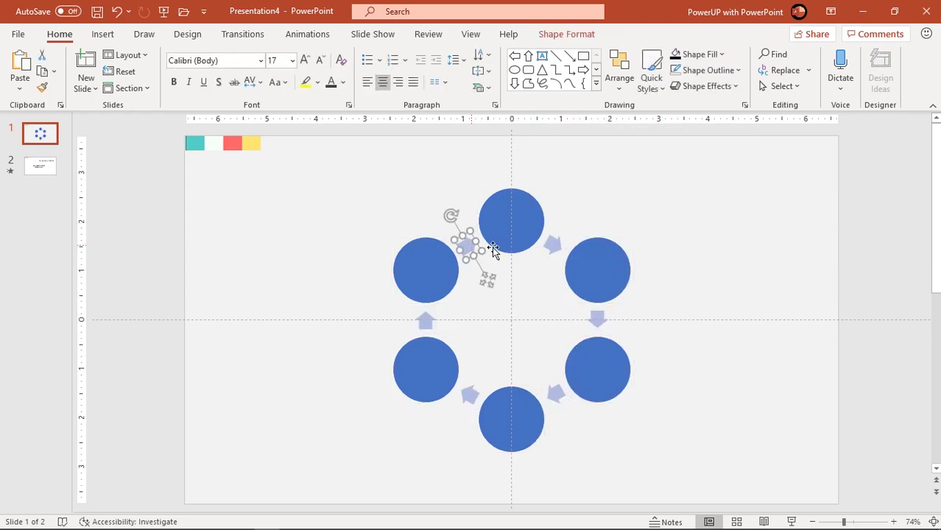
{"action": "left_click", "coordinate": [553, 247], "text": "shift"}
{"action": "left_click", "coordinate": [597, 318], "text": "shift"}
{"action": "left_click", "coordinate": [556, 394], "text": "shift"}
{"action": "left_click", "coordinate": [468, 396], "text": "shift"}
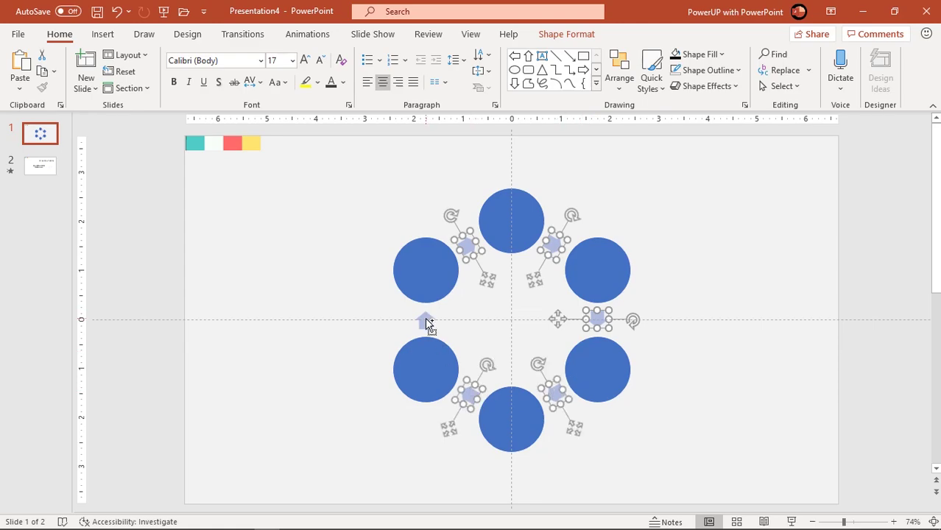
{"action": "left_click", "coordinate": [426, 319], "text": "shift"}
{"action": "key", "text": "Delete"}
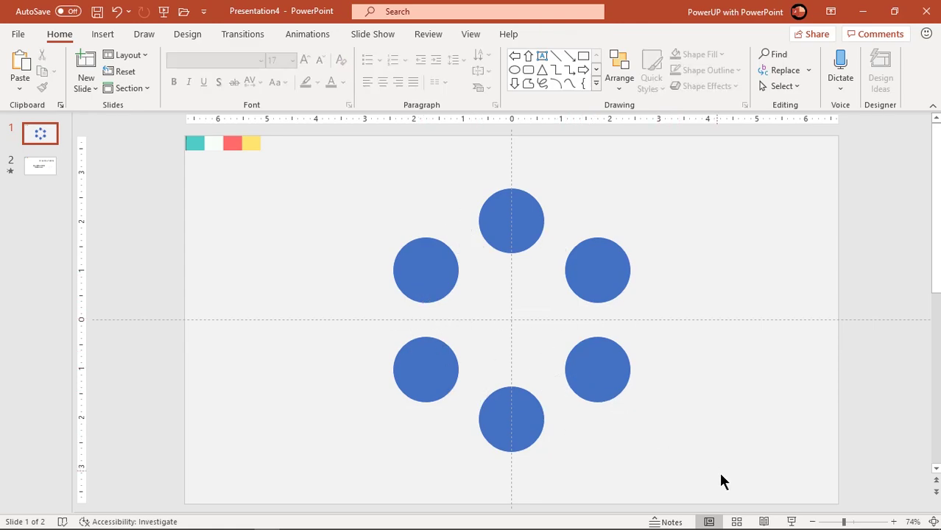
Step: Set all six circles to No Outline
{"action": "left_click_drag", "start_coordinate": [630, 438], "coordinate": [344, 168]}
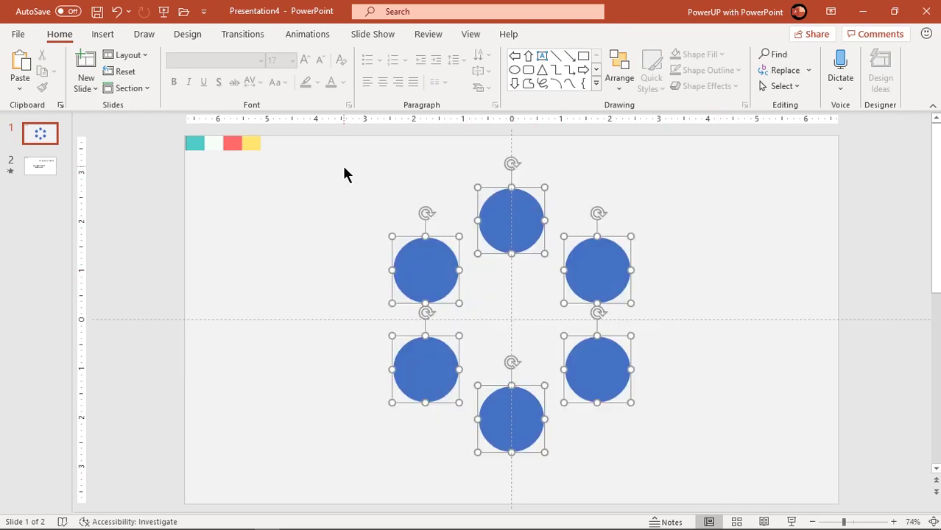
{"action": "left_click", "coordinate": [543, 39]}
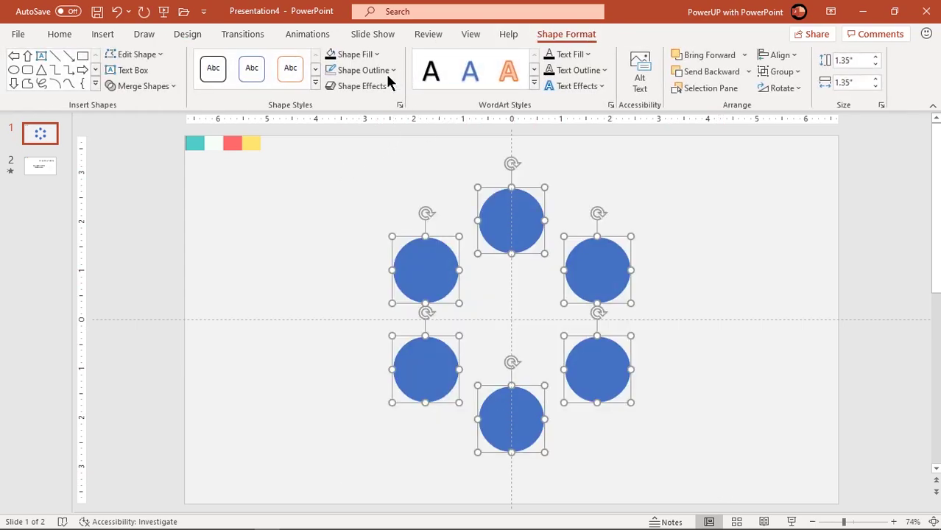
{"action": "left_click", "coordinate": [369, 72]}
{"action": "left_click", "coordinate": [354, 223]}
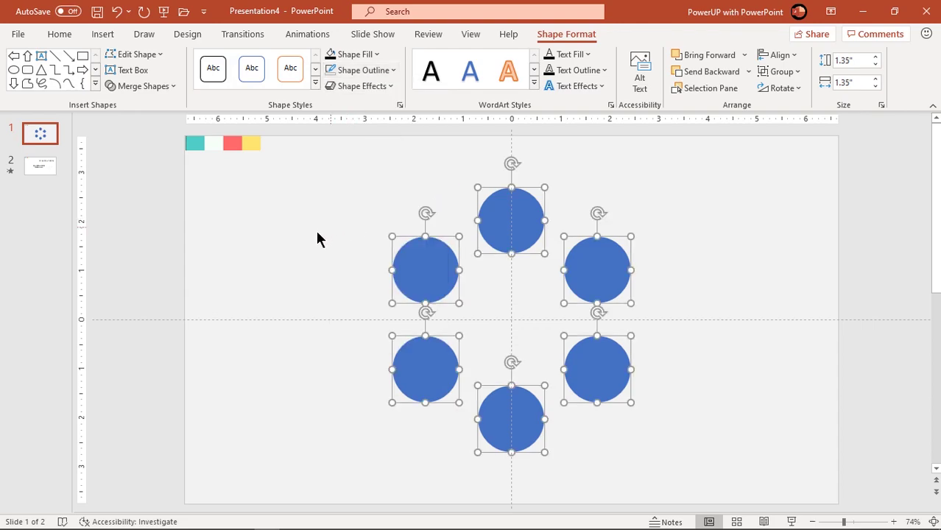
{"action": "left_click", "coordinate": [315, 236]}
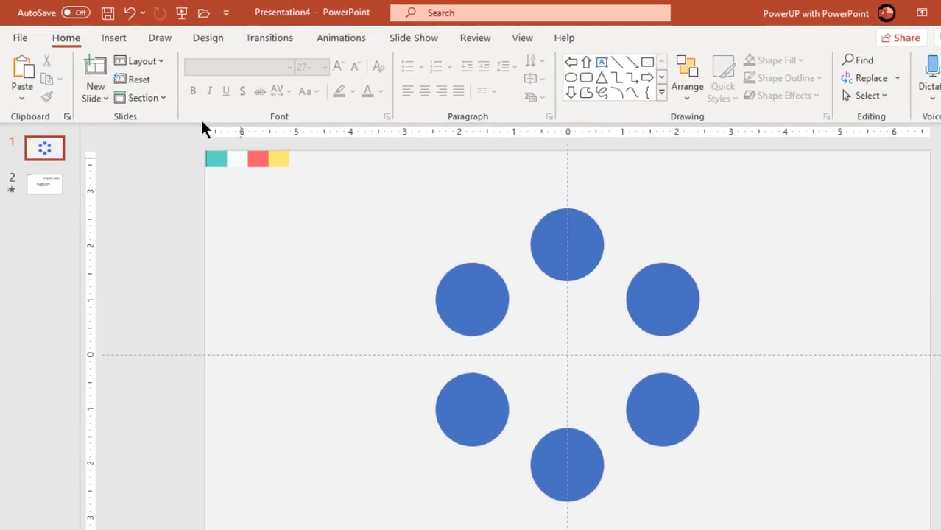
{"action": "left_click", "coordinate": [102, 34]}
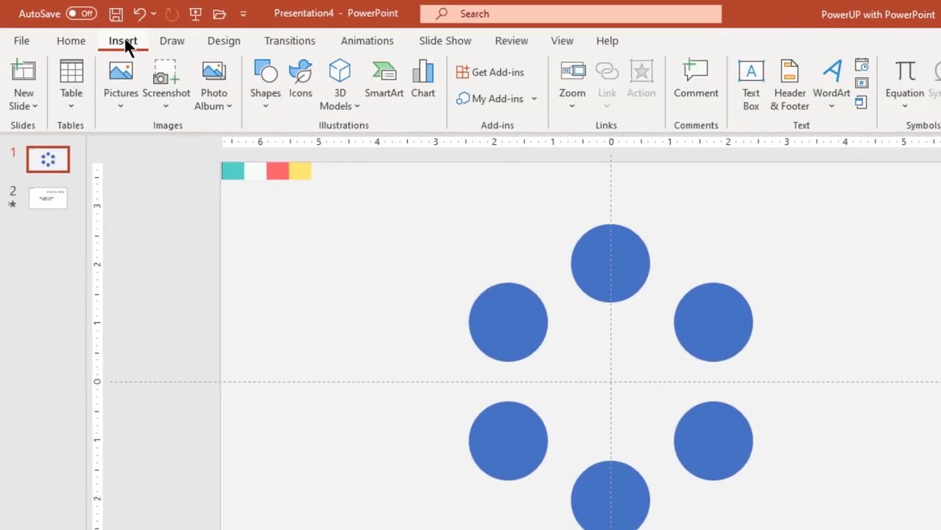
Step: Draw a large oval from the slide centre and give it no outline
{"action": "left_click", "coordinate": [269, 104]}
{"action": "left_click", "coordinate": [357, 149]}
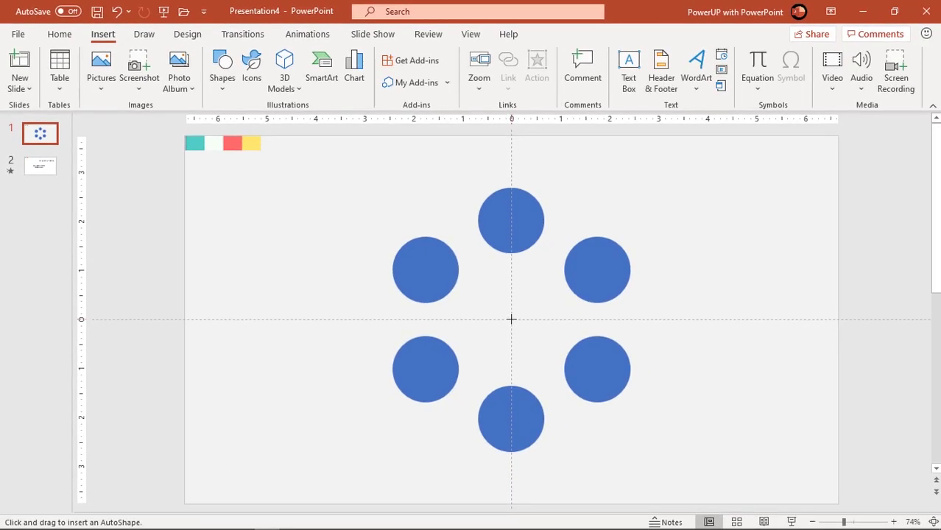
{"action": "left_click_drag", "start_coordinate": [511, 318], "coordinate": [617, 405]}
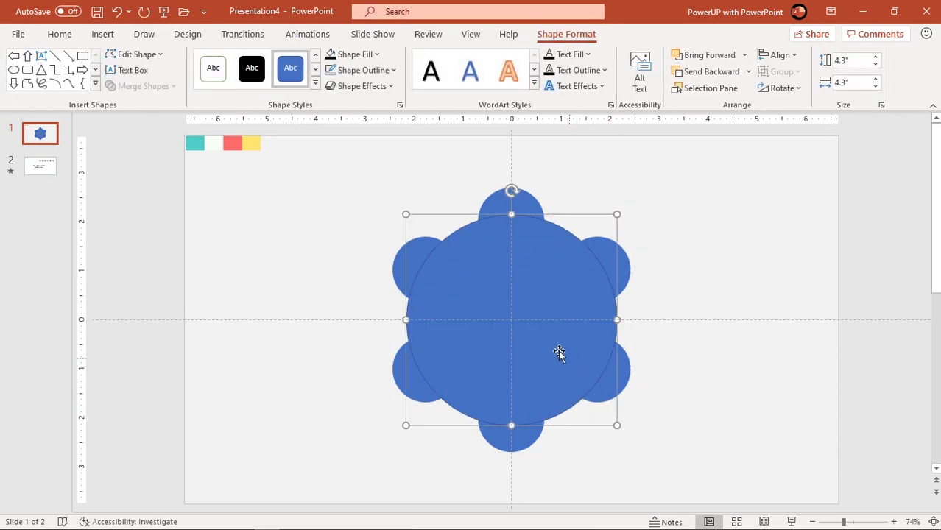
{"action": "left_click", "coordinate": [376, 70]}
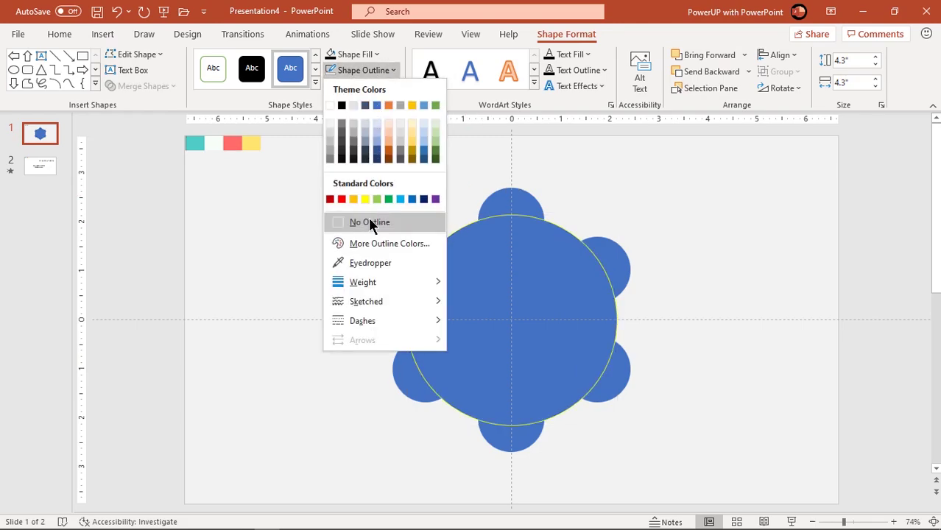
{"action": "left_click", "coordinate": [367, 220]}
Step: Fill the large circle with the teal swatch colour and send it to back
{"action": "left_click", "coordinate": [369, 55]}
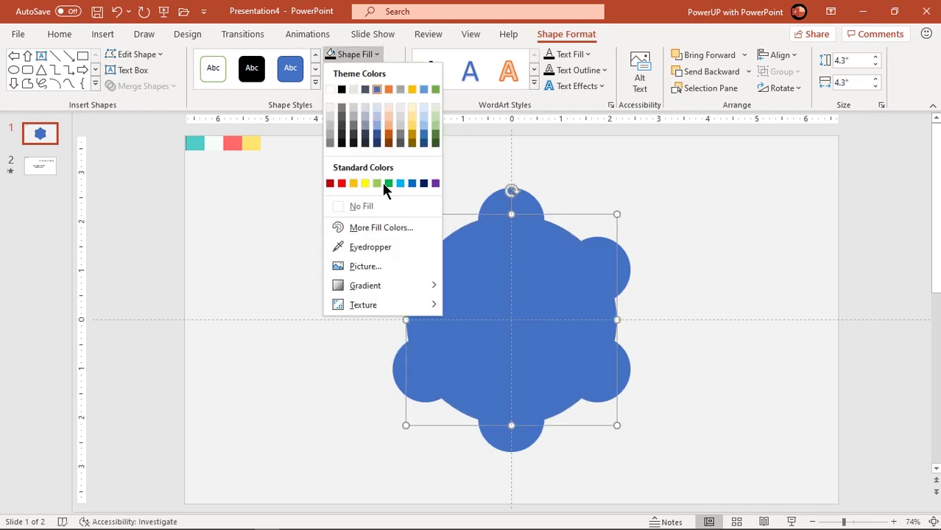
{"action": "left_click", "coordinate": [369, 248]}
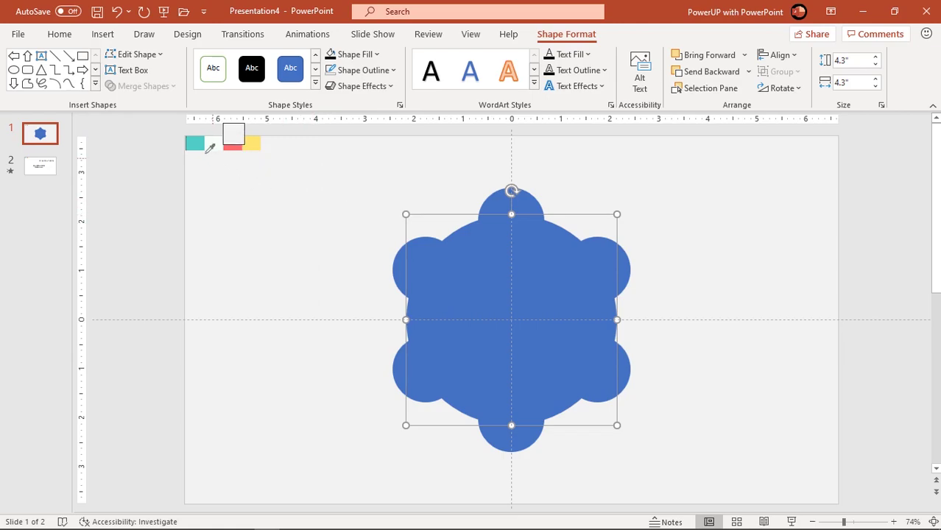
{"action": "left_click", "coordinate": [195, 144]}
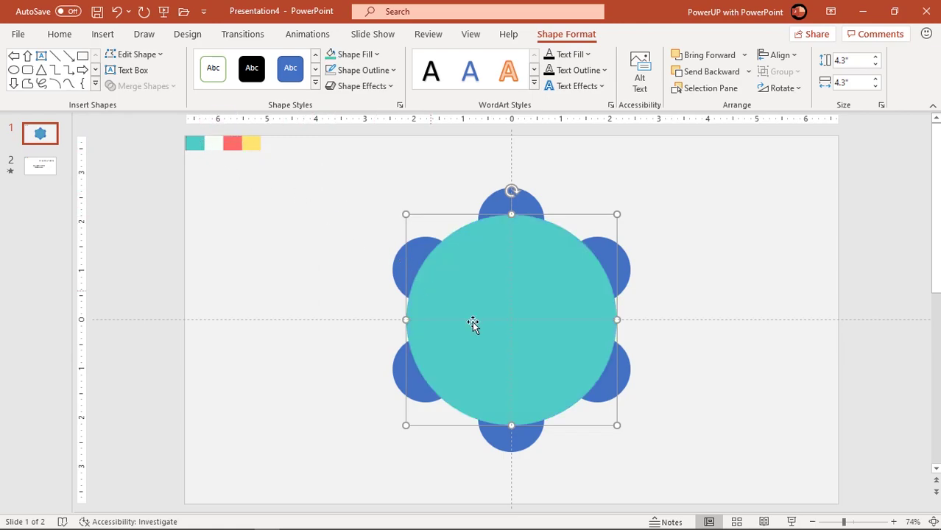
{"action": "right_click", "coordinate": [491, 355]}
{"action": "left_click", "coordinate": [522, 330]}
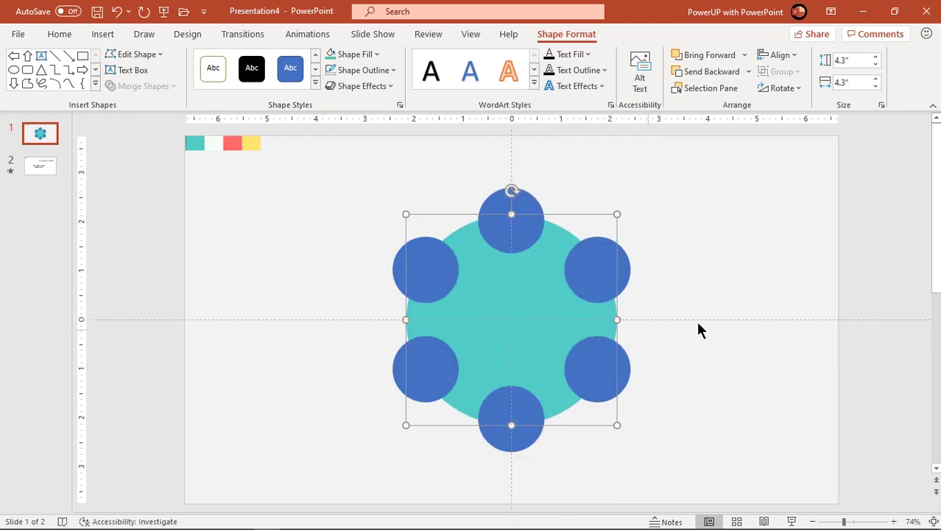
{"action": "left_click", "coordinate": [706, 298]}
{"action": "left_click", "coordinate": [544, 312]}
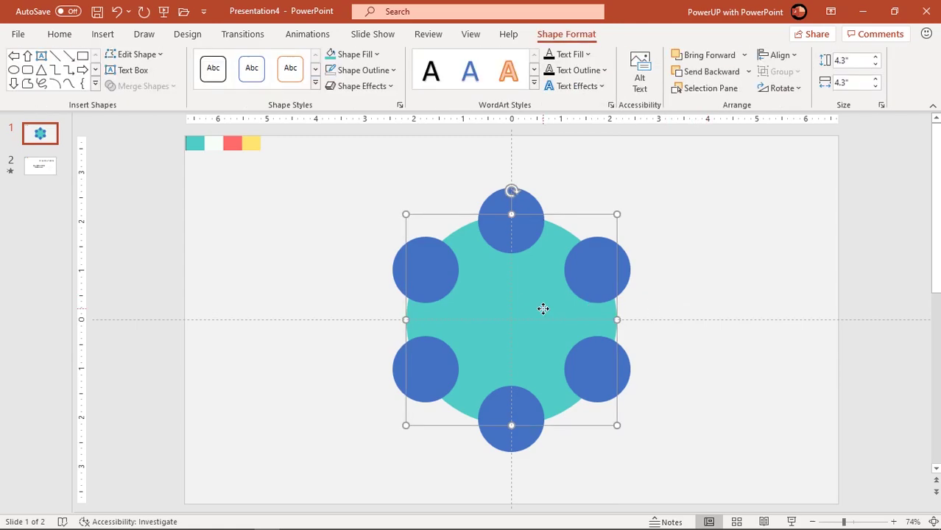
Step: Duplicate the teal circle, fill it with the red swatch, then centre and shrink it
{"action": "key", "text": "ctrl+d"}
{"action": "left_click_drag", "start_coordinate": [542, 309], "coordinate": [692, 266]}
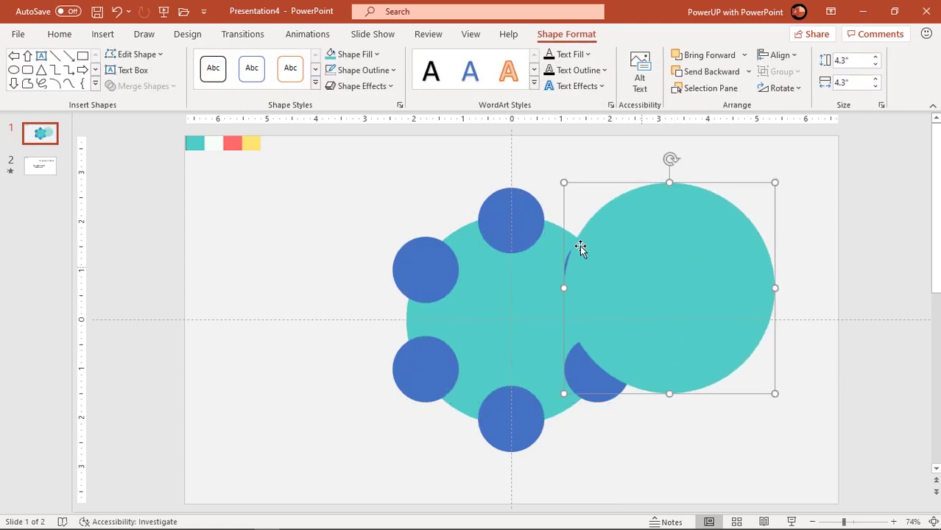
{"action": "left_click", "coordinate": [361, 58]}
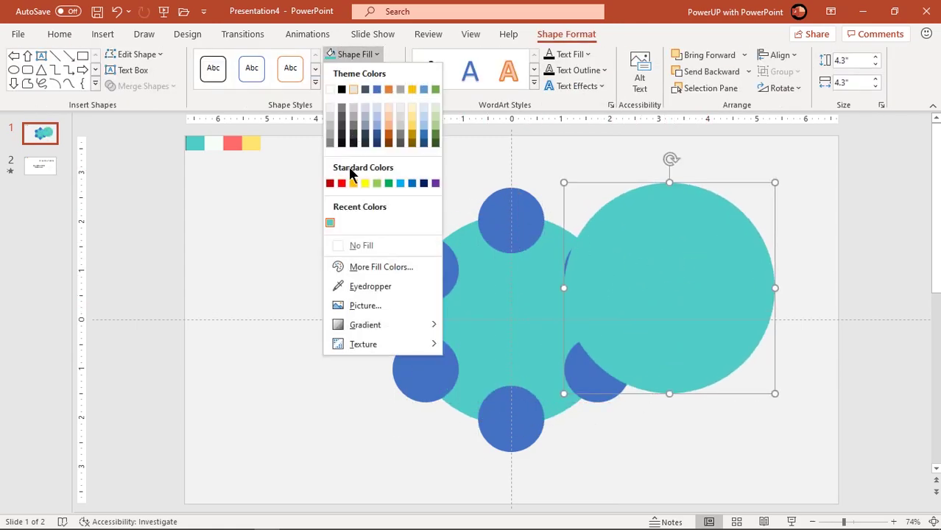
{"action": "left_click", "coordinate": [354, 288]}
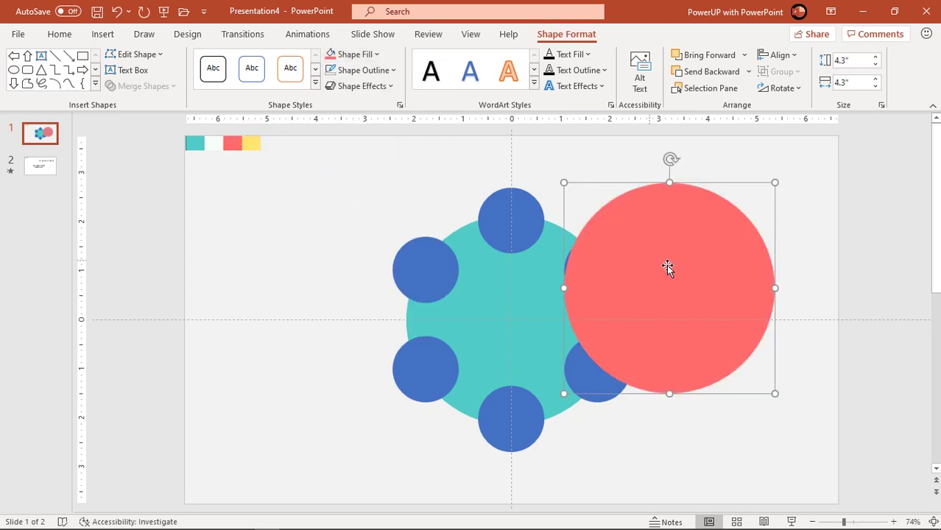
{"action": "left_click_drag", "start_coordinate": [667, 266], "coordinate": [510, 300]}
{"action": "left_click_drag", "start_coordinate": [617, 425], "coordinate": [555, 364]}
{"action": "scroll", "coordinate": [556, 364], "scroll_direction": "up", "scroll_amount": 5}
{"action": "scroll", "coordinate": [556, 362], "scroll_direction": "down", "scroll_amount": 3}
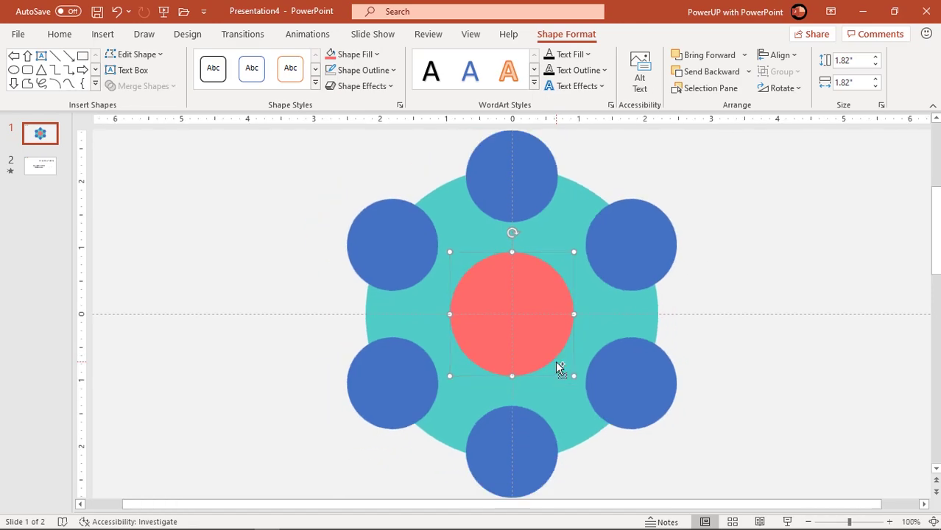
Step: Duplicate the red circle, fill it yellow, centre it and shrink it to 0.99"
{"action": "key", "text": "ctrl+d"}
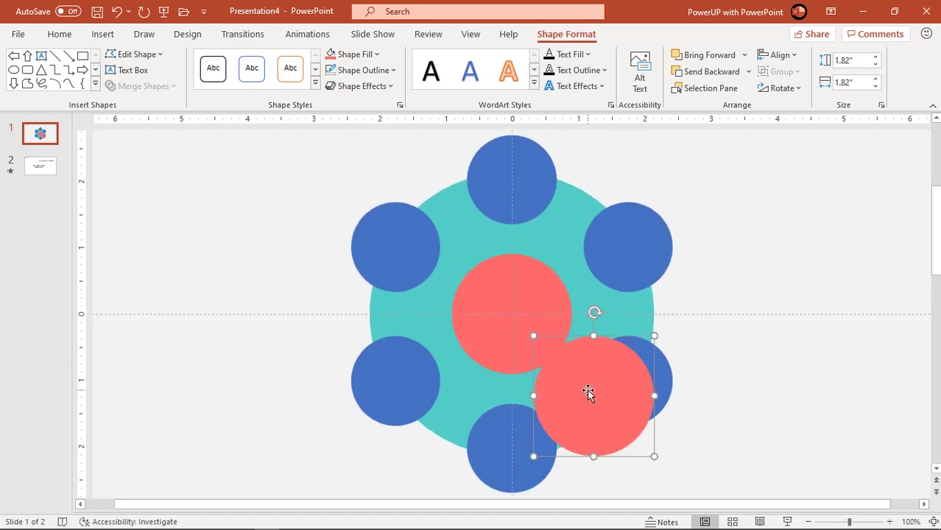
{"action": "left_click_drag", "start_coordinate": [590, 393], "coordinate": [610, 318]}
{"action": "scroll", "coordinate": [611, 318], "scroll_direction": "down", "scroll_amount": 3}
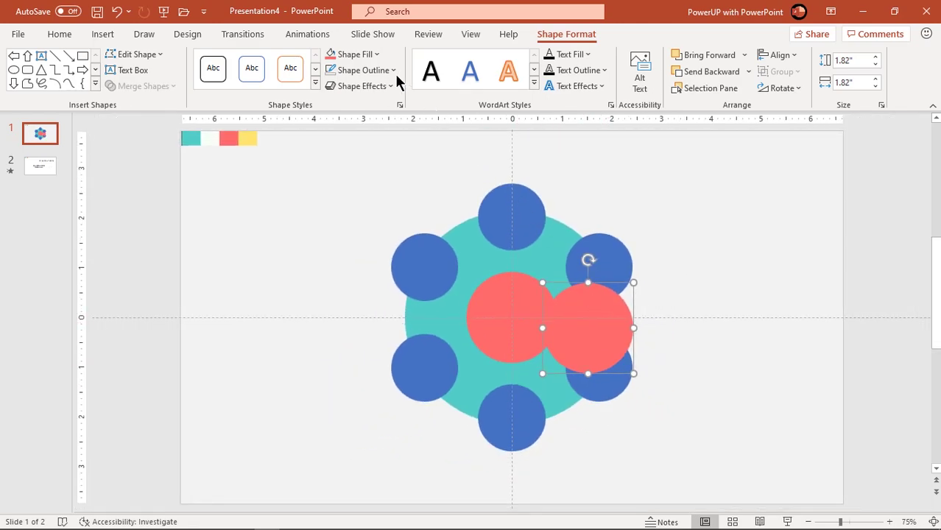
{"action": "left_click", "coordinate": [357, 55]}
{"action": "left_click", "coordinate": [357, 285]}
{"action": "left_click", "coordinate": [249, 138]}
{"action": "left_click_drag", "start_coordinate": [599, 331], "coordinate": [522, 317]}
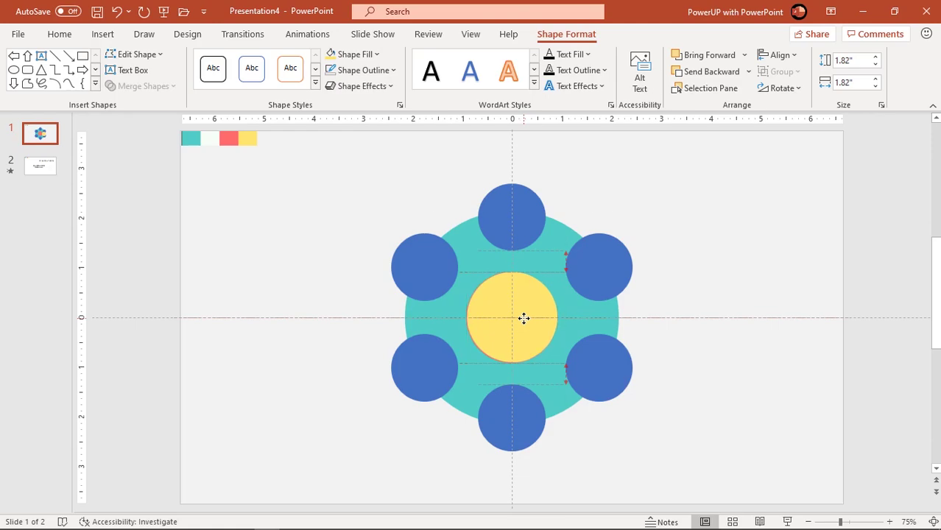
{"action": "scroll", "coordinate": [523, 317], "scroll_direction": "up", "scroll_amount": 5}
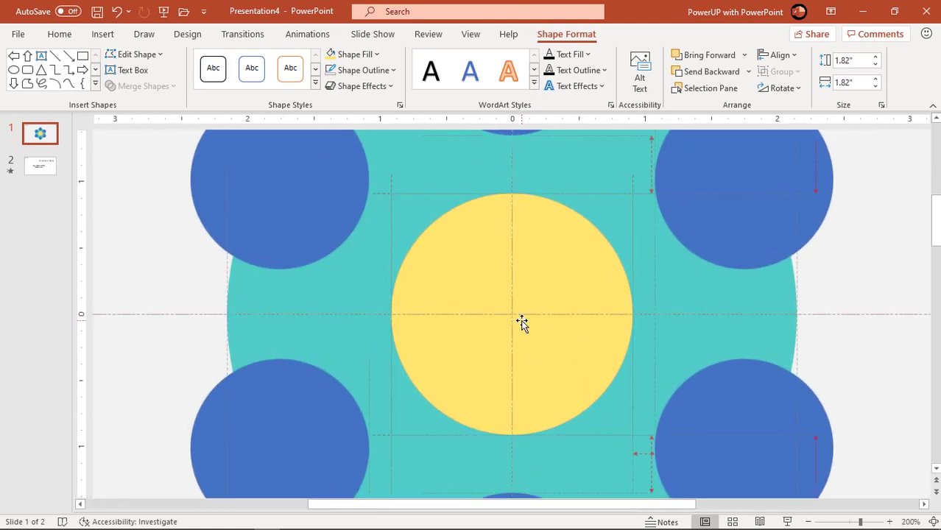
{"action": "left_click_drag", "start_coordinate": [624, 425], "coordinate": [577, 378]}
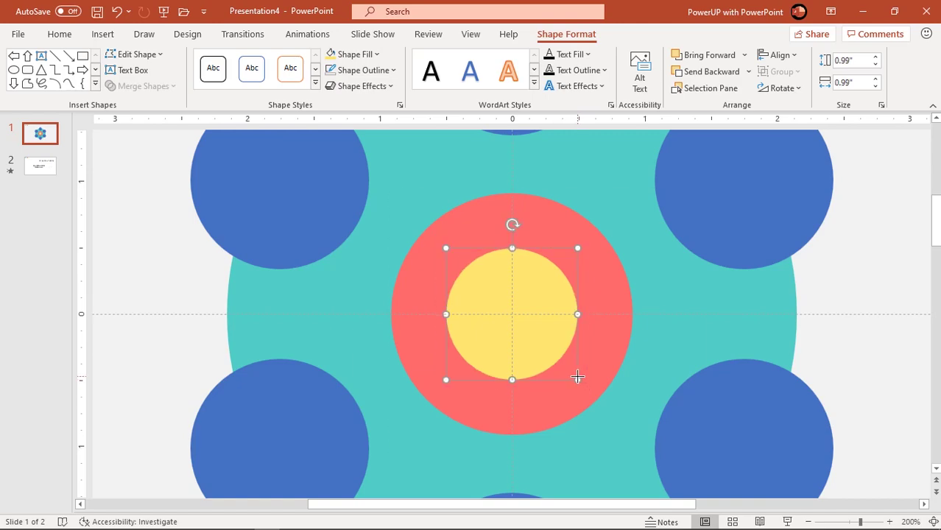
Step: Select the six blue circles and eyedropper the off-white swatch as their fill
{"action": "scroll", "coordinate": [577, 378], "scroll_direction": "down", "scroll_amount": 5}
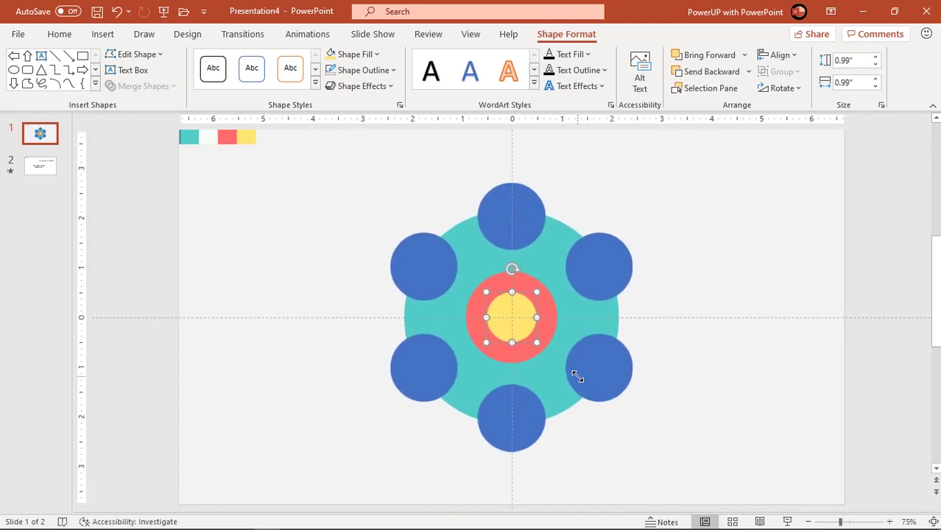
{"action": "left_click", "coordinate": [680, 431]}
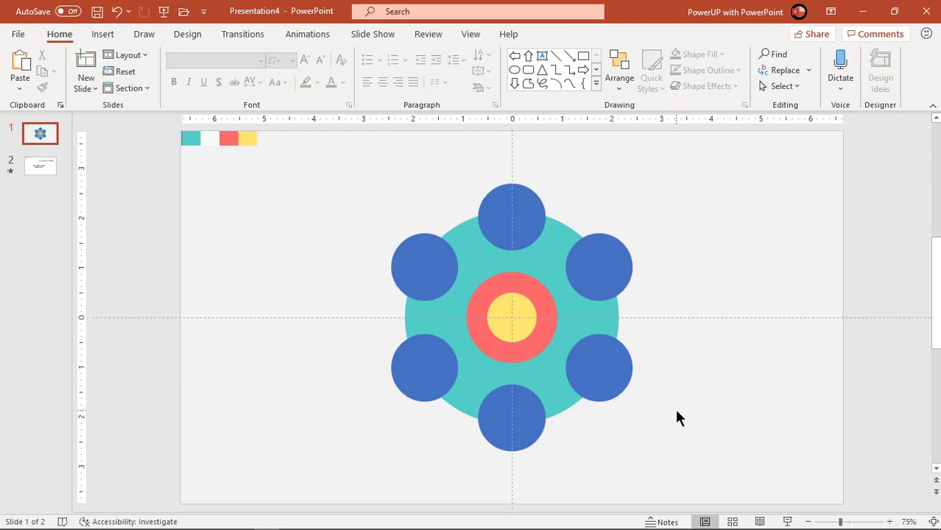
{"action": "left_click", "coordinate": [625, 384]}
{"action": "left_click", "coordinate": [603, 267], "text": "shift"}
{"action": "left_click", "coordinate": [511, 221], "text": "shift"}
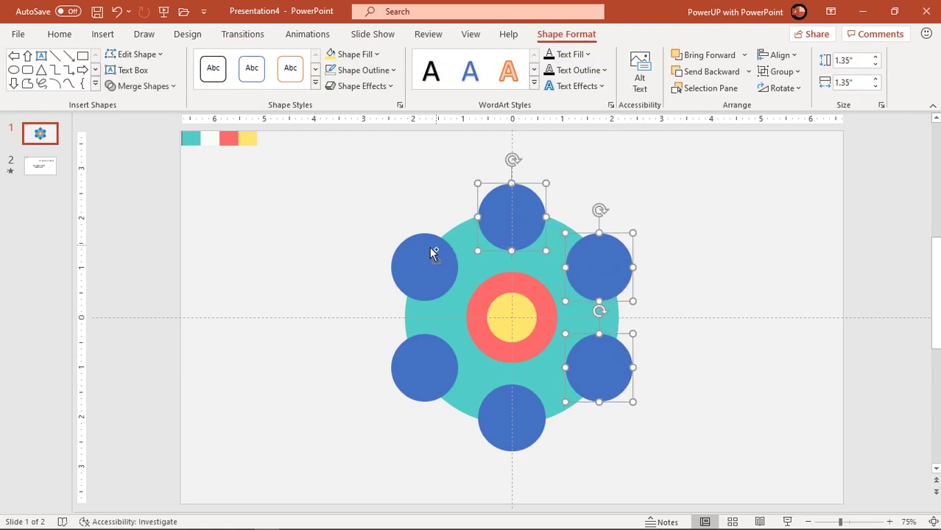
{"action": "left_click", "coordinate": [432, 252], "text": "shift"}
{"action": "left_click", "coordinate": [414, 364], "text": "shift"}
{"action": "left_click", "coordinate": [499, 425], "text": "shift"}
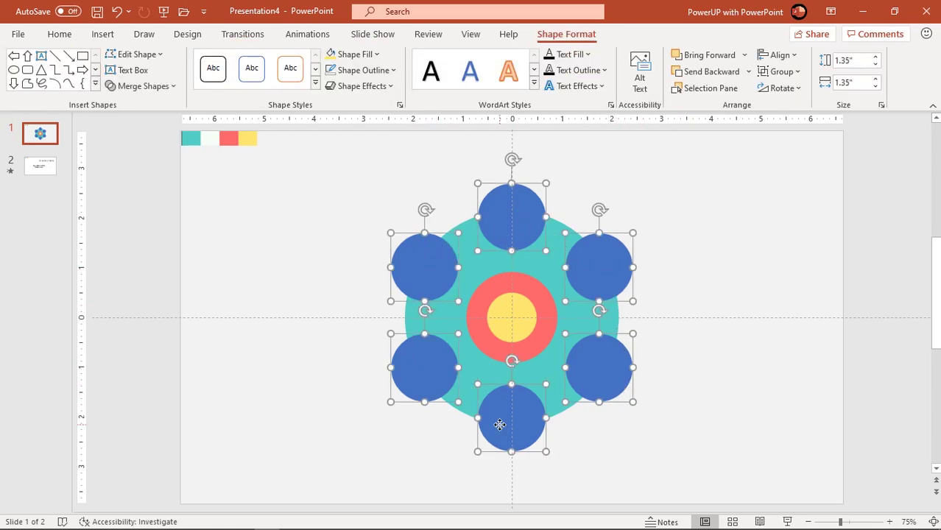
{"action": "left_click", "coordinate": [369, 55]}
{"action": "left_click", "coordinate": [349, 287]}
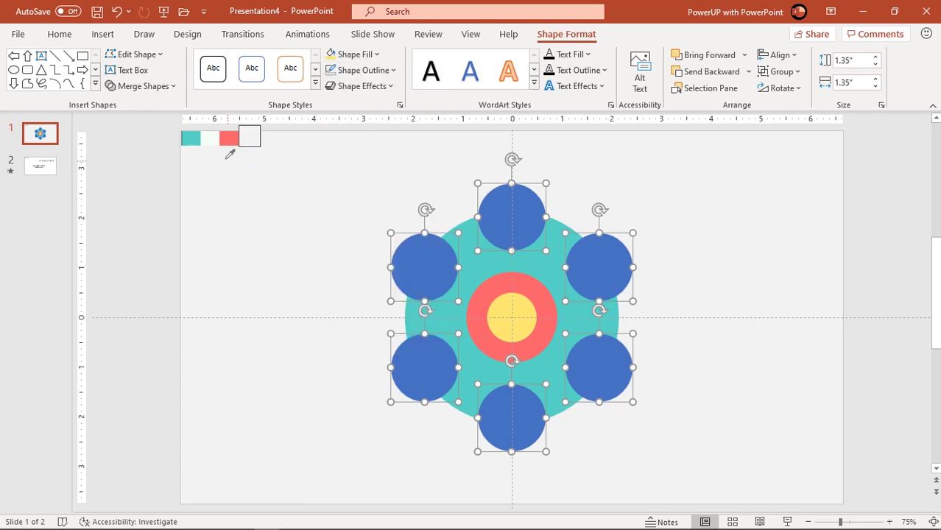
{"action": "left_click", "coordinate": [210, 138]}
{"action": "left_click", "coordinate": [266, 251]}
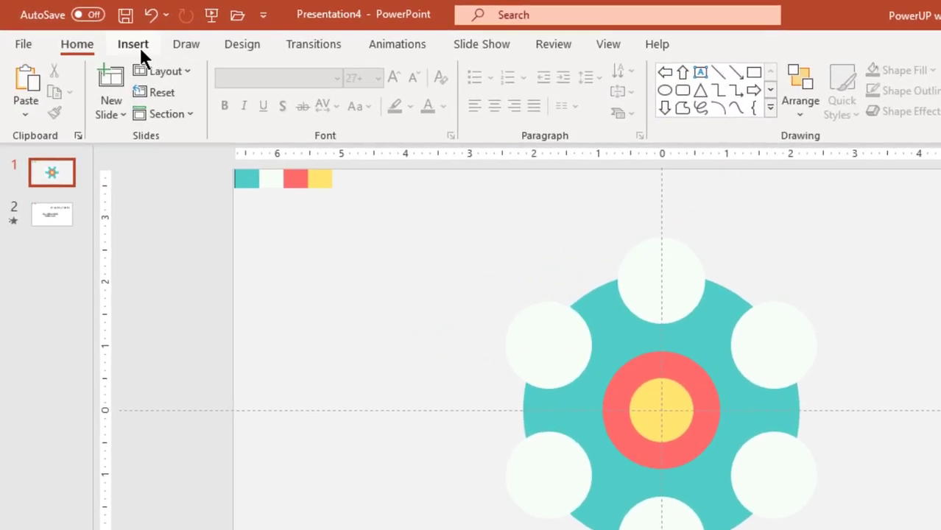
Step: Draw an Arrow: Up shape from the slide centre toward the top circle
{"action": "left_click", "coordinate": [103, 34]}
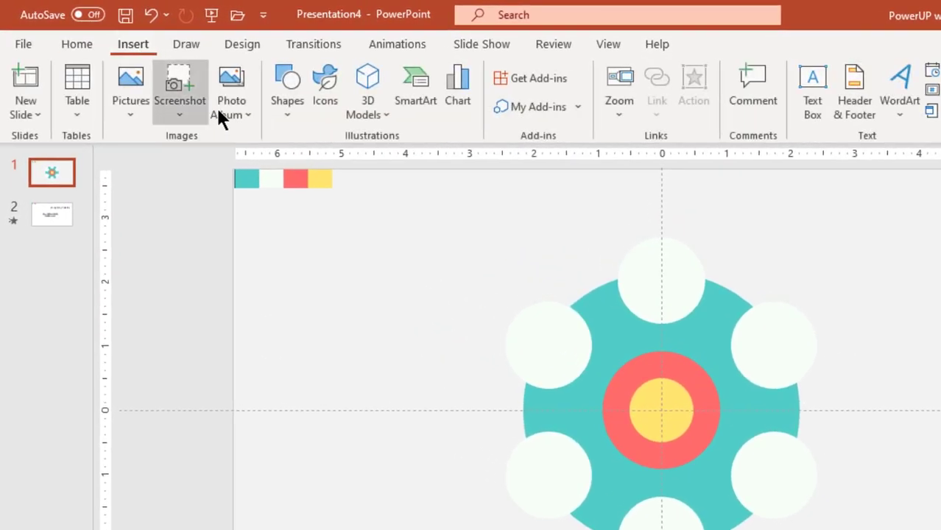
{"action": "left_click", "coordinate": [287, 96]}
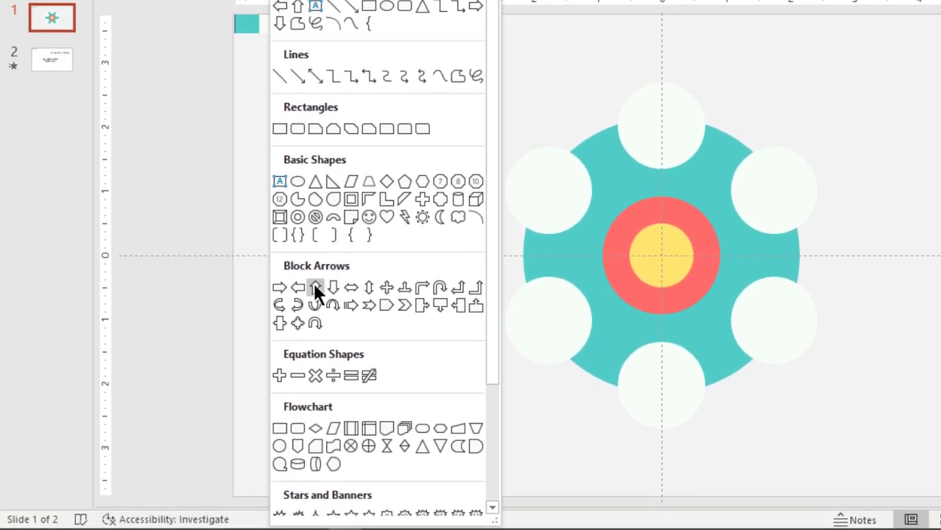
{"action": "left_click", "coordinate": [314, 287]}
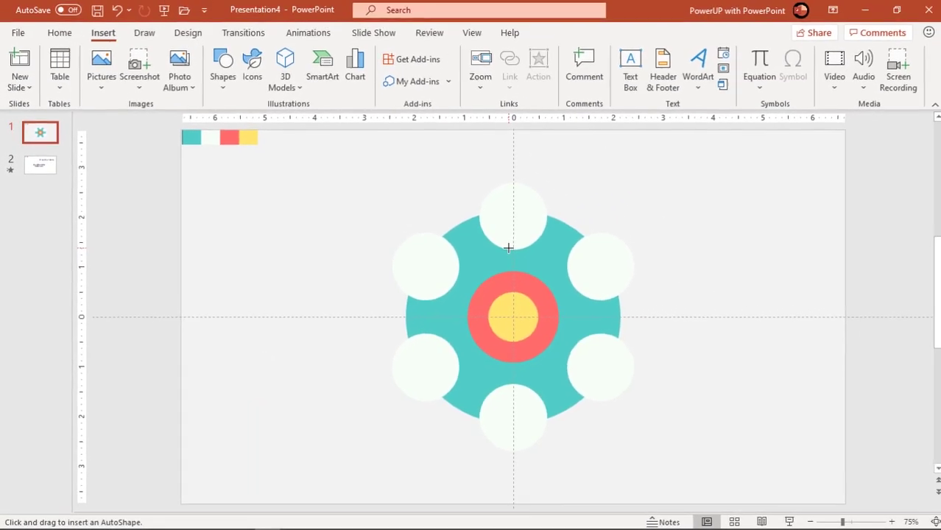
{"action": "left_click_drag", "start_coordinate": [508, 248], "coordinate": [515, 280]}
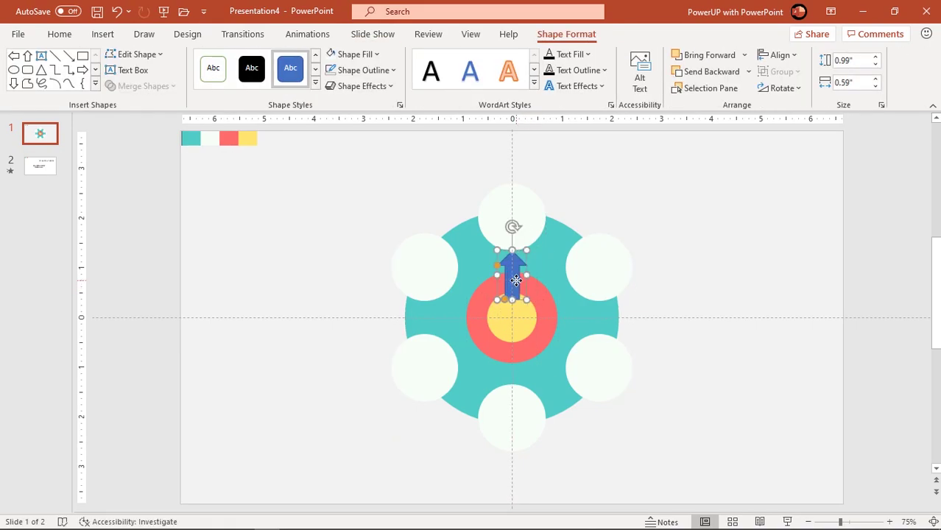
Step: Remove the arrow's outline and align it to the horizontal centre of the slide
{"action": "left_click", "coordinate": [368, 70]}
{"action": "left_click", "coordinate": [371, 261]}
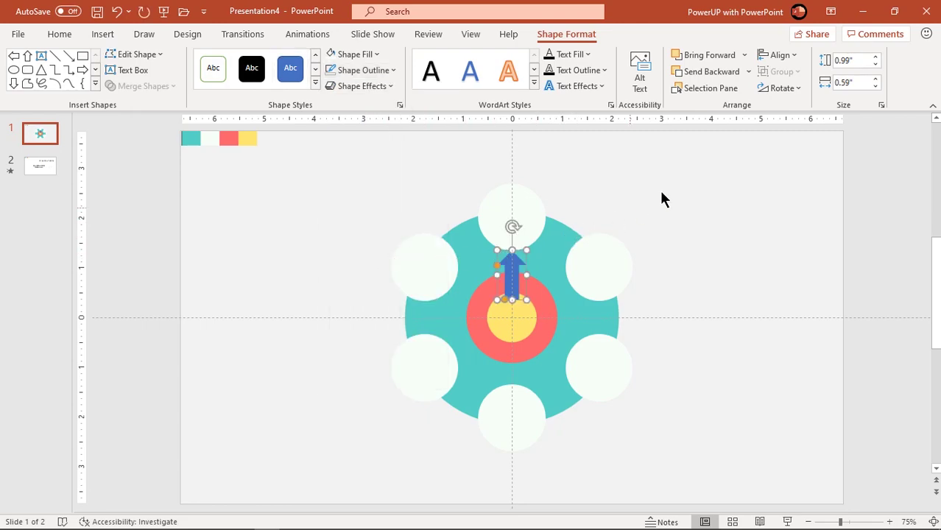
{"action": "left_click", "coordinate": [776, 58]}
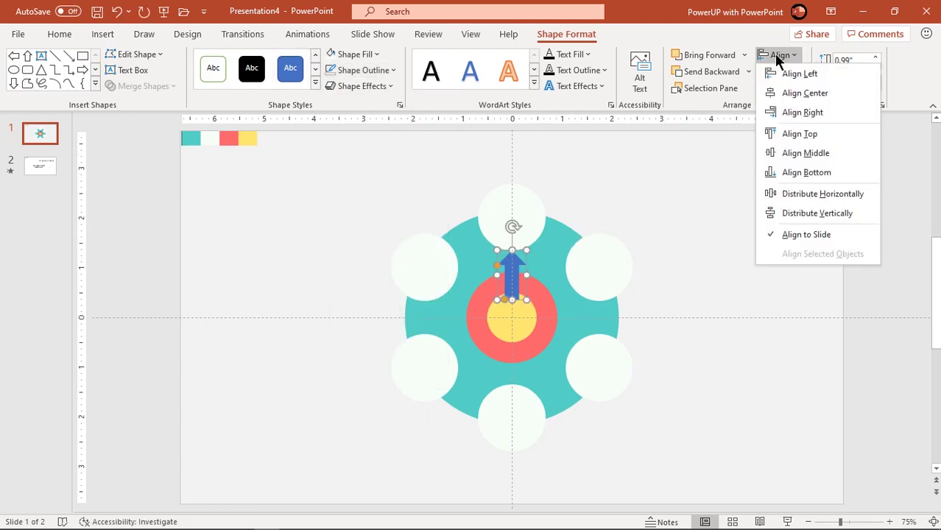
{"action": "left_click", "coordinate": [790, 93]}
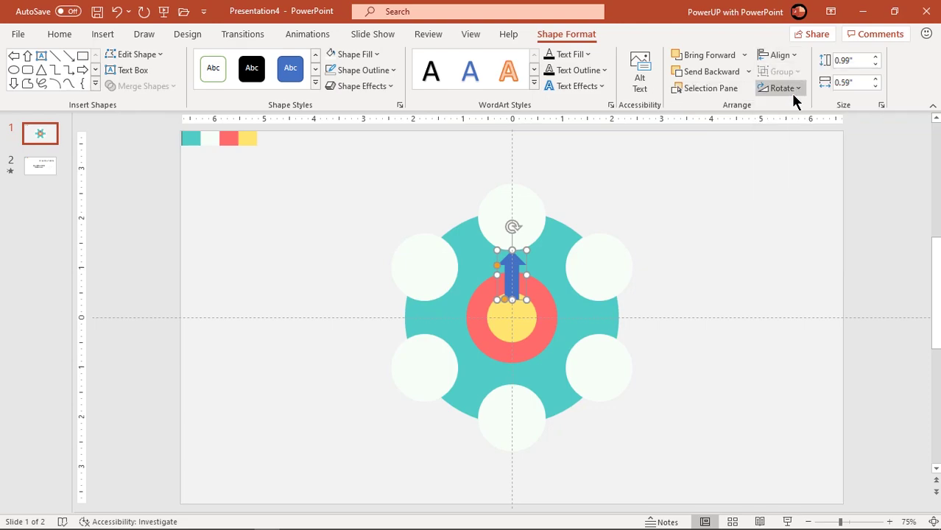
{"action": "scroll", "coordinate": [587, 297], "scroll_direction": "up", "scroll_amount": 8, "text": "ctrl"}
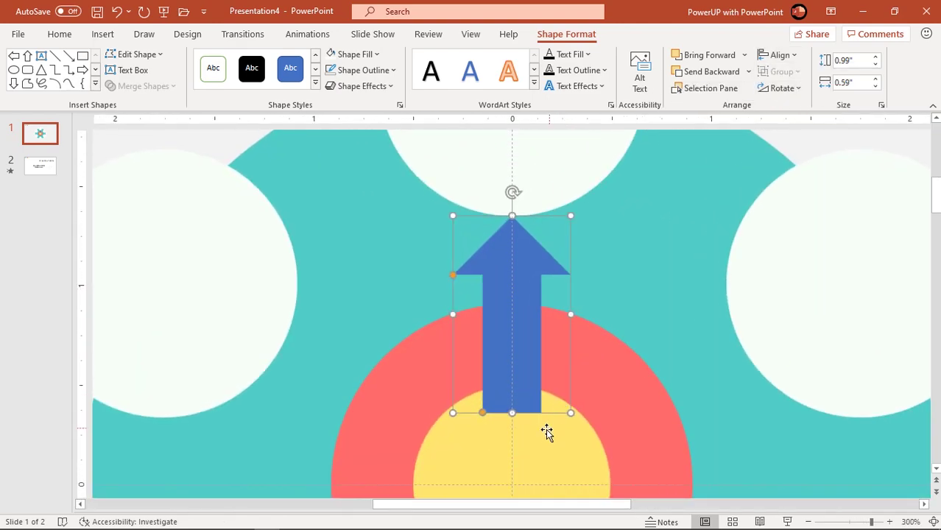
Step: Union the yellow circle and up arrow into one keyhole shape, then adjust its rotation
{"action": "left_click", "coordinate": [545, 431]}
{"action": "scroll", "coordinate": [545, 433], "scroll_direction": "down", "scroll_amount": 1}
{"action": "scroll", "coordinate": [544, 432], "scroll_direction": "down", "scroll_amount": 2}
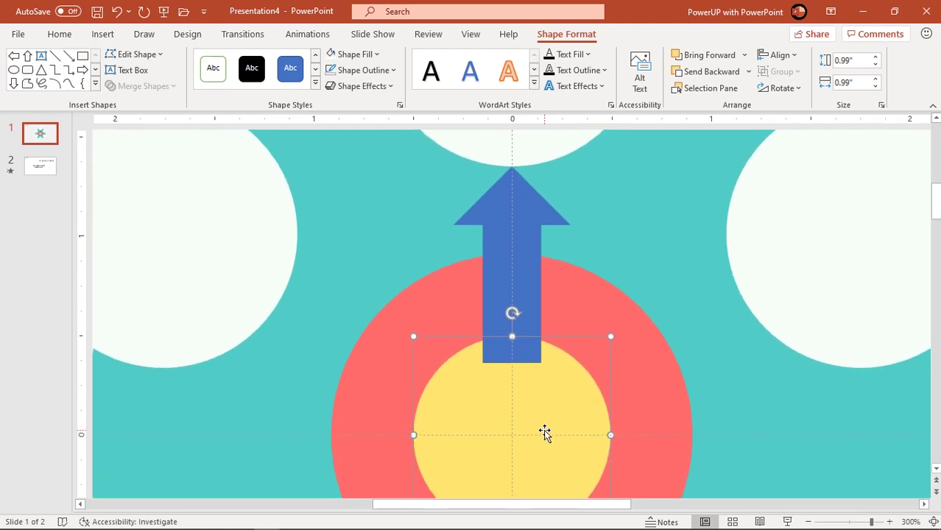
{"action": "left_click", "coordinate": [521, 271], "text": "shift"}
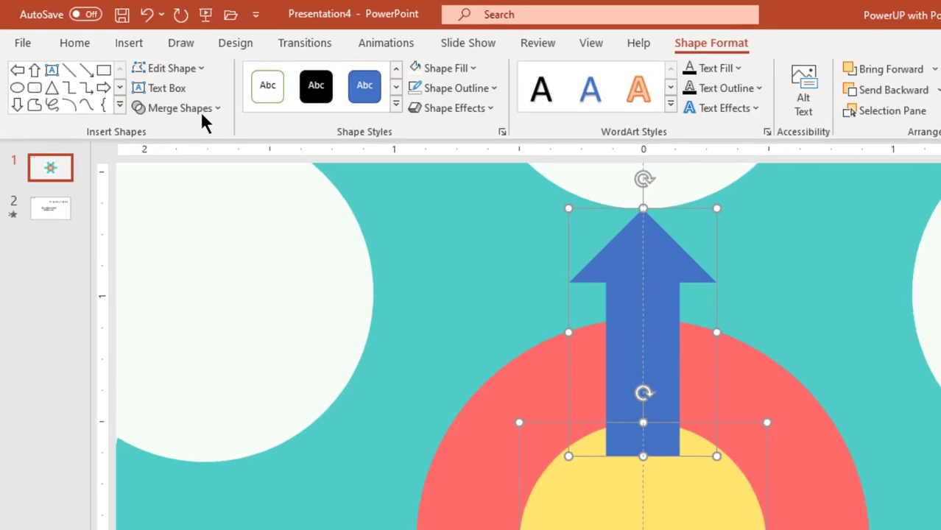
{"action": "left_click", "coordinate": [163, 87]}
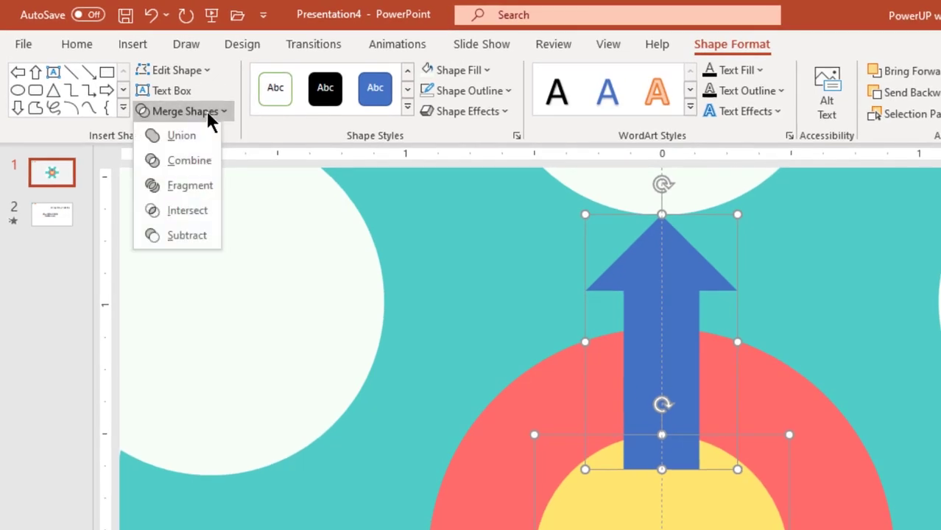
{"action": "left_click", "coordinate": [193, 136]}
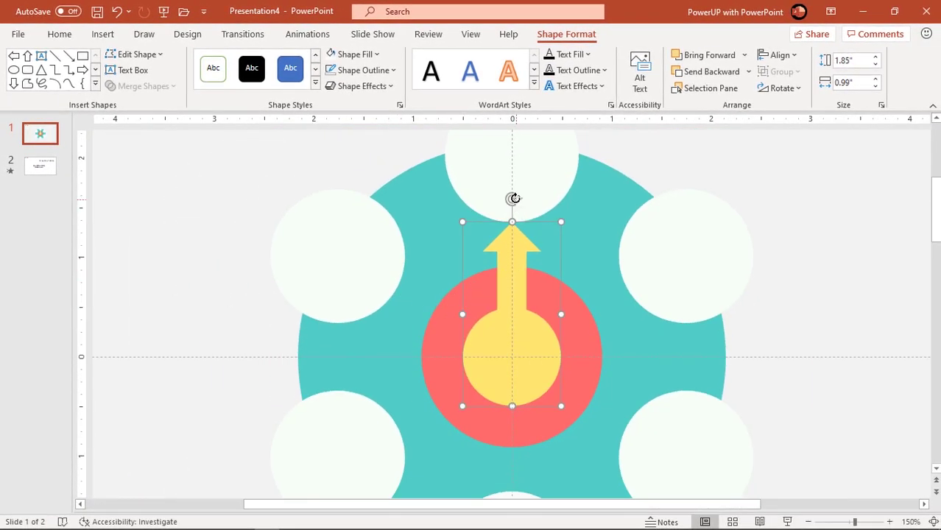
{"action": "mouse_move", "coordinate": [513, 198]}
{"action": "left_mouse_down"}
{"action": "mouse_move", "coordinate": [550, 218]}
{"action": "mouse_move", "coordinate": [590, 288]}
{"action": "mouse_move", "coordinate": [576, 346]}
{"action": "mouse_move", "coordinate": [504, 346]}
{"action": "mouse_move", "coordinate": [488, 311]}
{"action": "mouse_move", "coordinate": [496, 281]}
{"action": "mouse_move", "coordinate": [512, 281]}
{"action": "left_mouse_up"}
{"action": "left_click", "coordinate": [514, 350]}
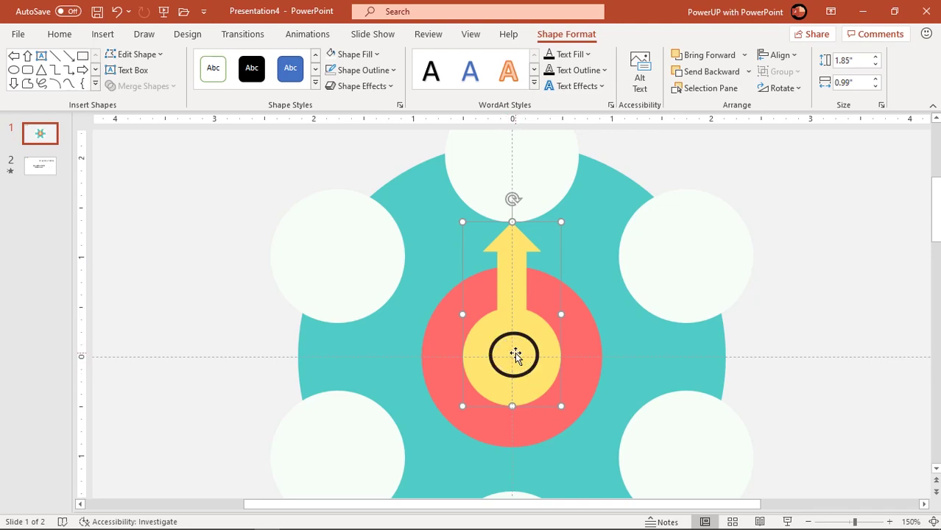
Step: Make a black, vertically flipped copy of the keyhole arrow and place it over the yellow circle
{"action": "key", "text": "ctrl+z"}
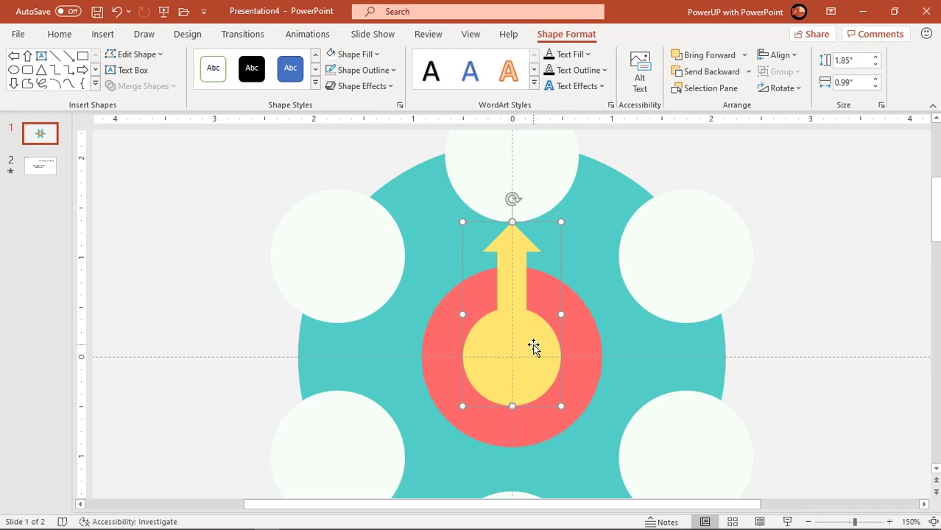
{"action": "left_click_drag", "start_coordinate": [533, 348], "coordinate": [624, 322]}
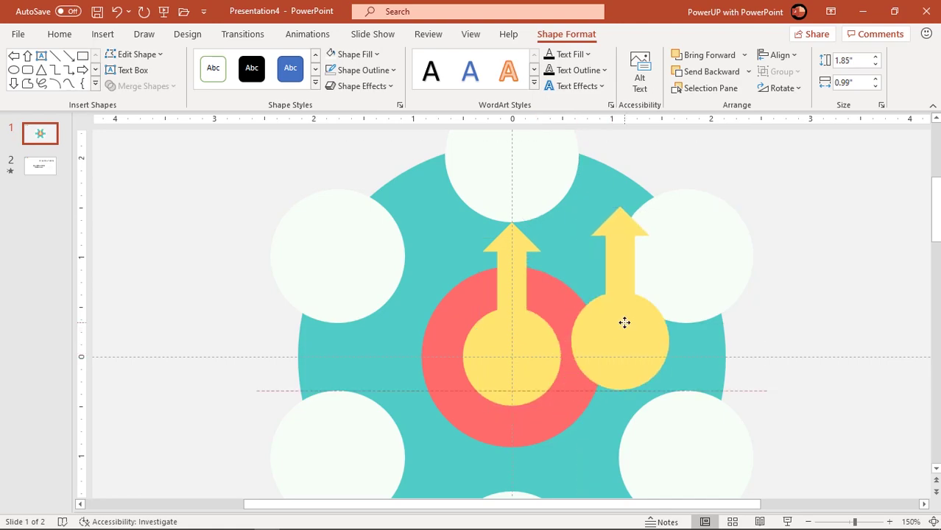
{"action": "left_click", "coordinate": [360, 56]}
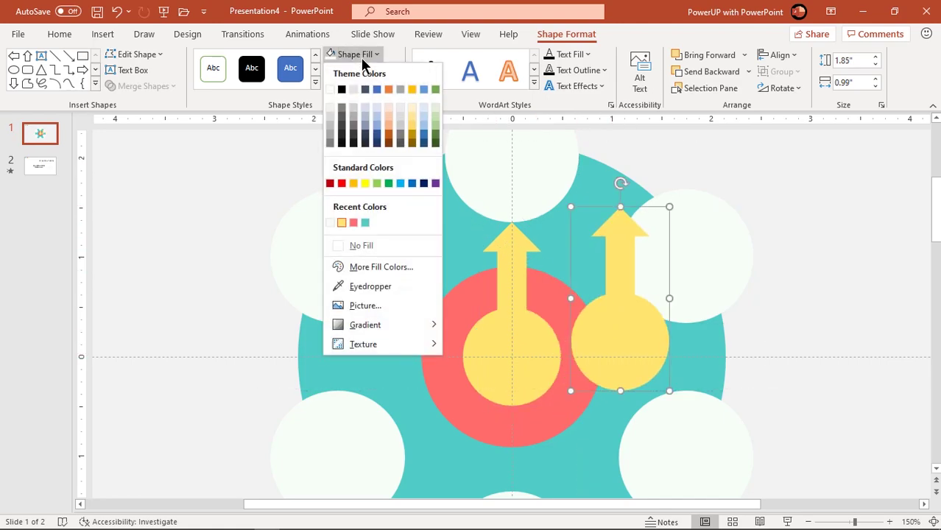
{"action": "left_click", "coordinate": [342, 141]}
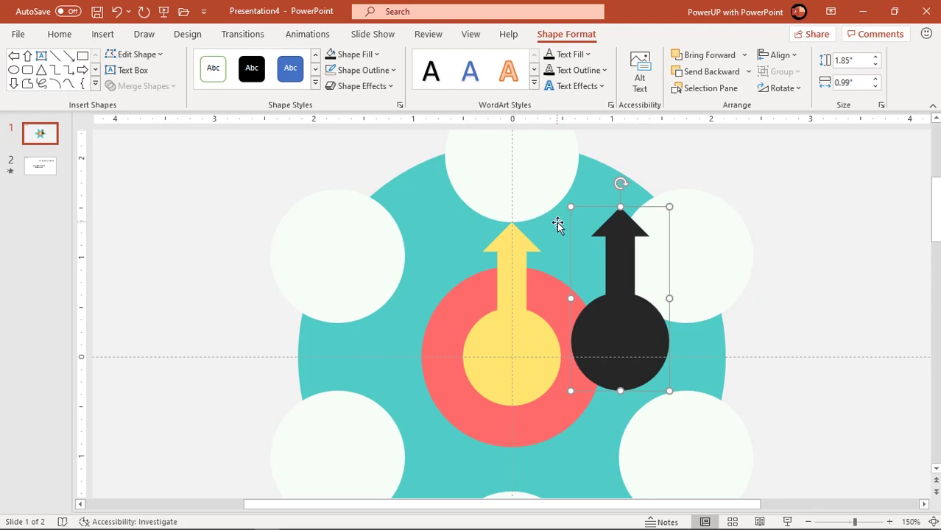
{"action": "left_click", "coordinate": [779, 88]}
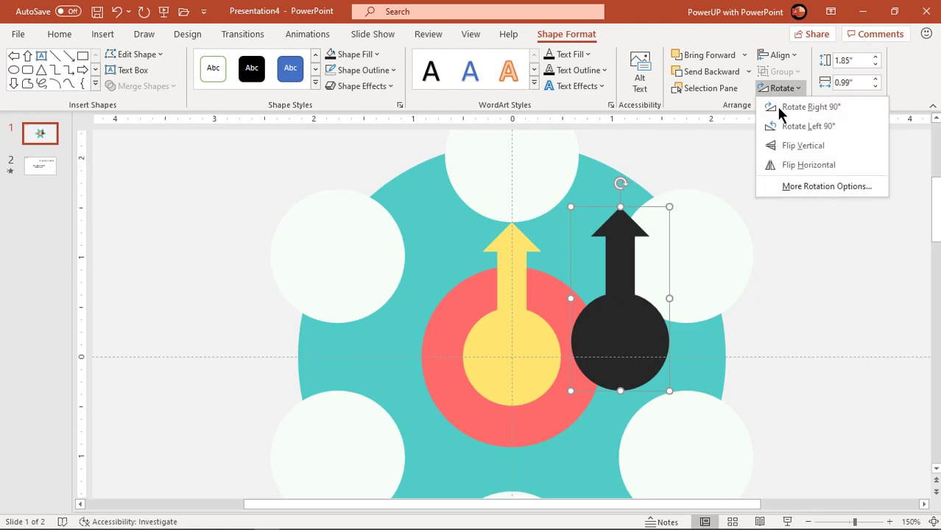
{"action": "left_click", "coordinate": [783, 147]}
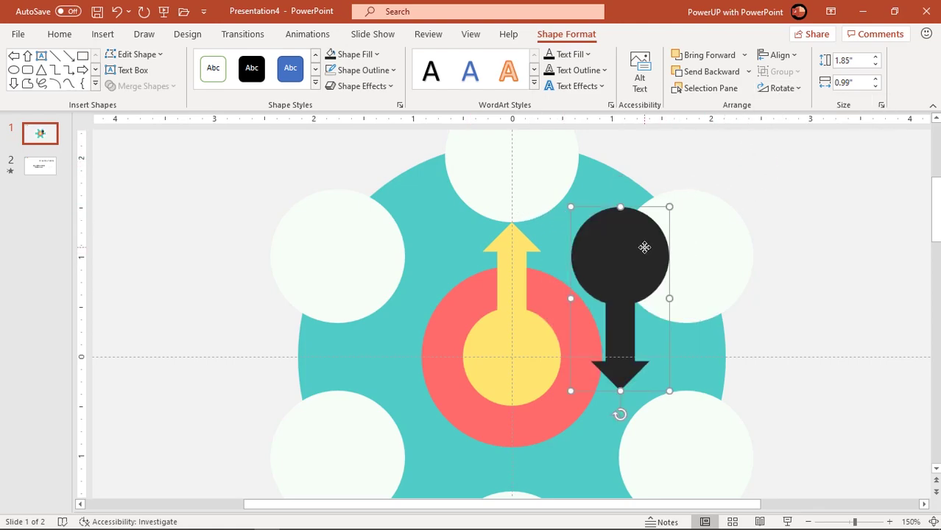
{"action": "left_click_drag", "start_coordinate": [645, 246], "coordinate": [537, 349]}
{"action": "scroll", "coordinate": [536, 348], "scroll_direction": "up", "scroll_amount": 5}
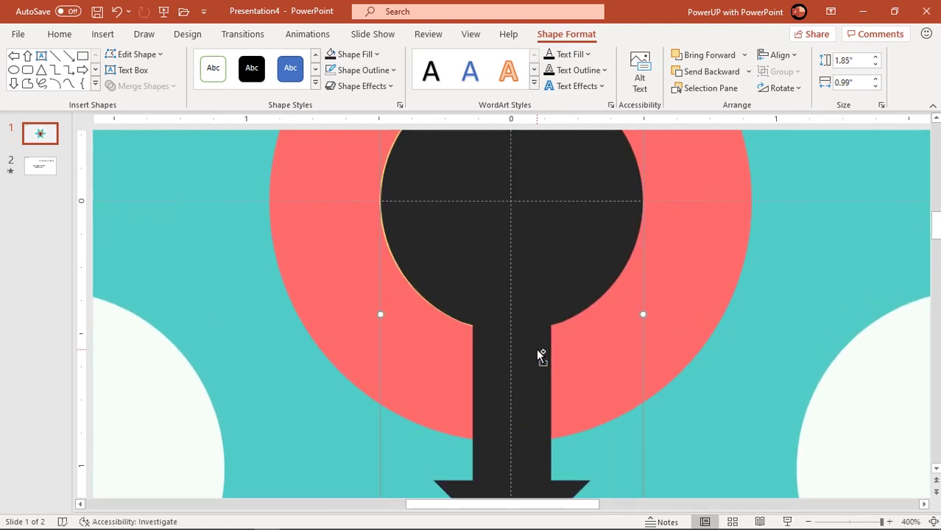
{"action": "scroll", "coordinate": [536, 350], "scroll_direction": "up", "scroll_amount": 1}
{"action": "left_click_drag", "start_coordinate": [549, 321], "coordinate": [548, 326]}
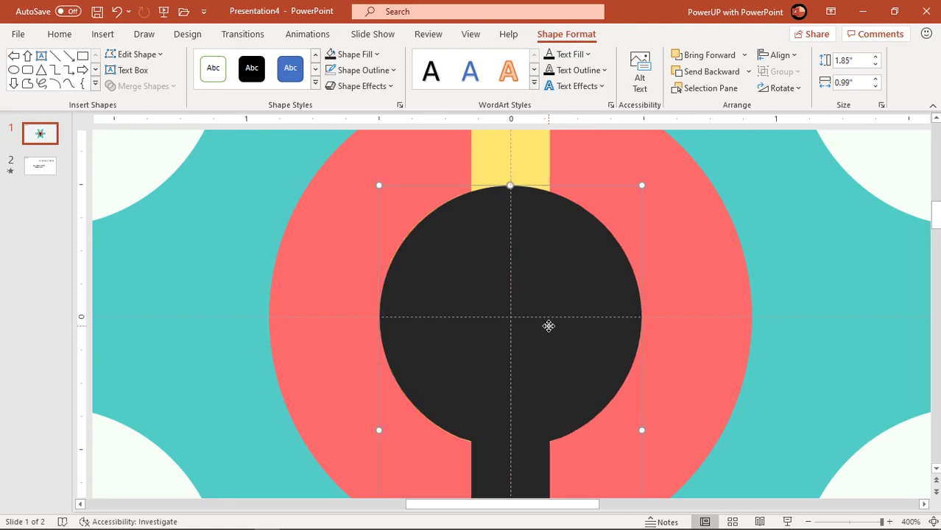
{"action": "scroll", "coordinate": [548, 326], "scroll_direction": "down", "scroll_amount": 5}
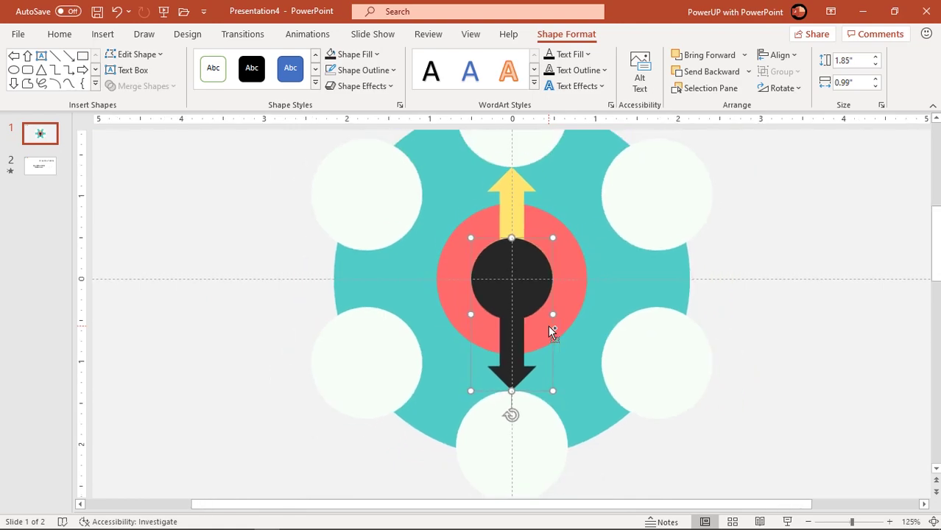
Step: Group the yellow keyhole arrow with its black flipped copy
{"action": "left_click", "coordinate": [518, 209], "text": "shift"}
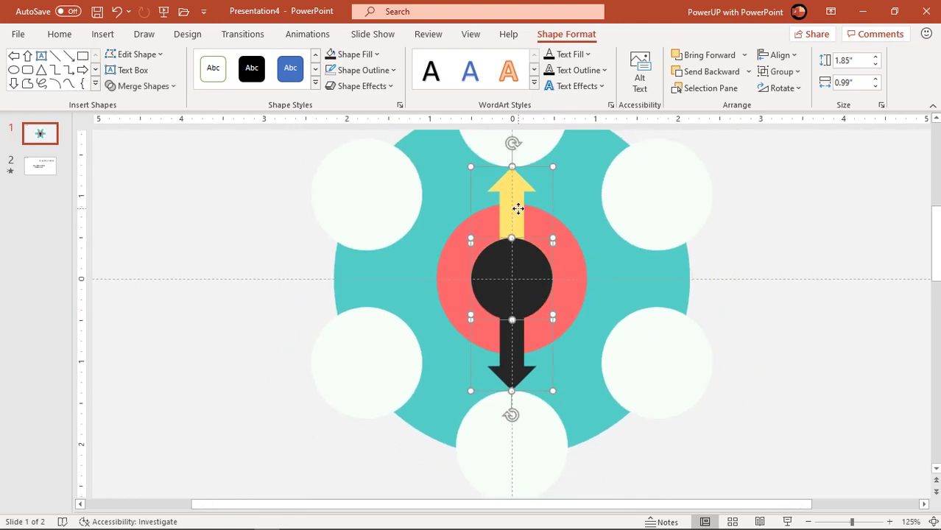
{"action": "right_click", "coordinate": [519, 209]}
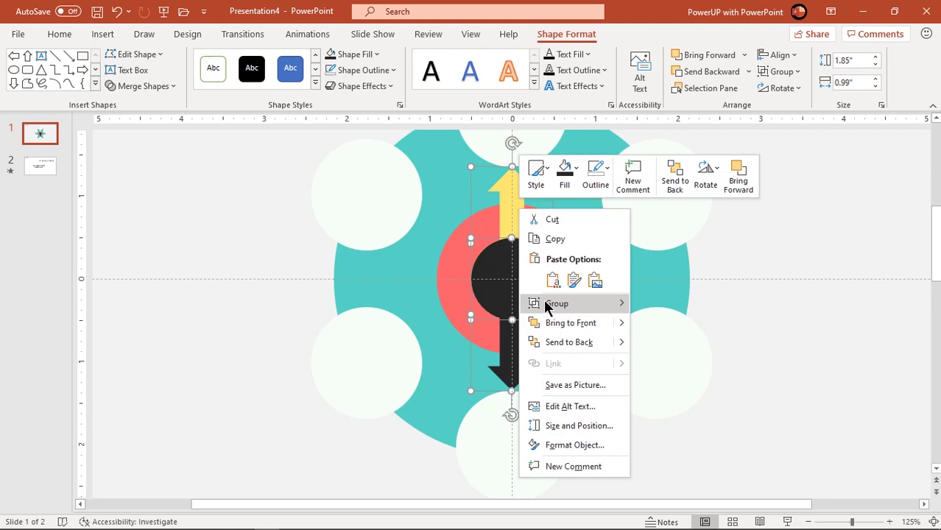
{"action": "mouse_move", "coordinate": [560, 303]}
{"action": "left_click", "coordinate": [663, 307]}
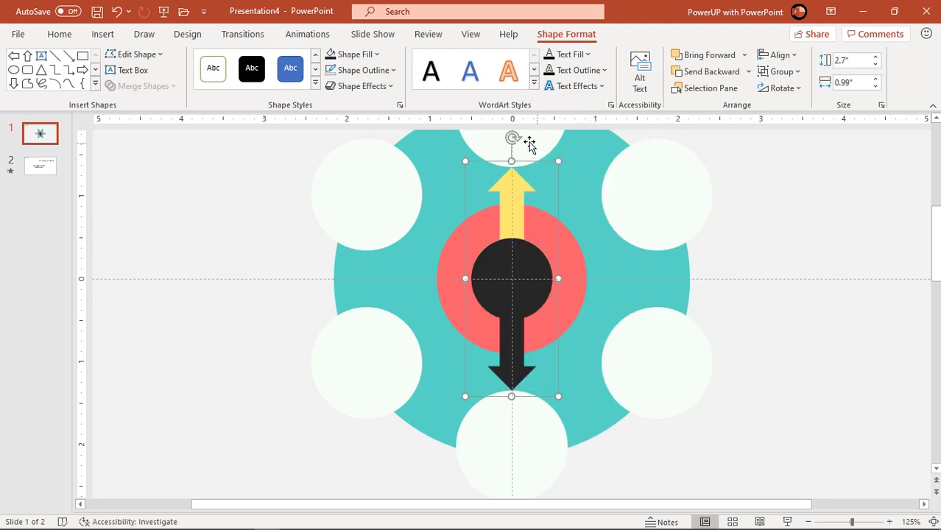
{"action": "left_click_drag", "start_coordinate": [512, 138], "coordinate": [506, 252]}
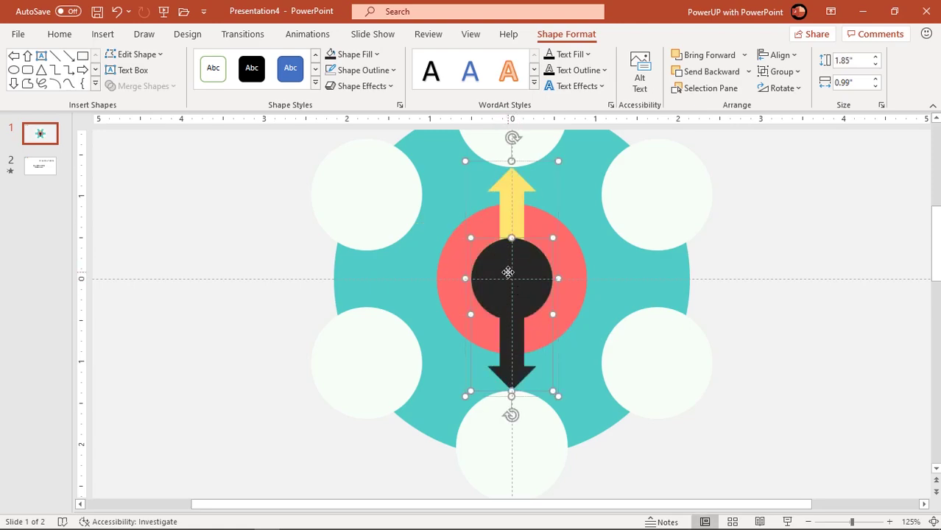
Step: Set the black copy to No Fill so only the yellow arrow shows
{"action": "left_click", "coordinate": [366, 56]}
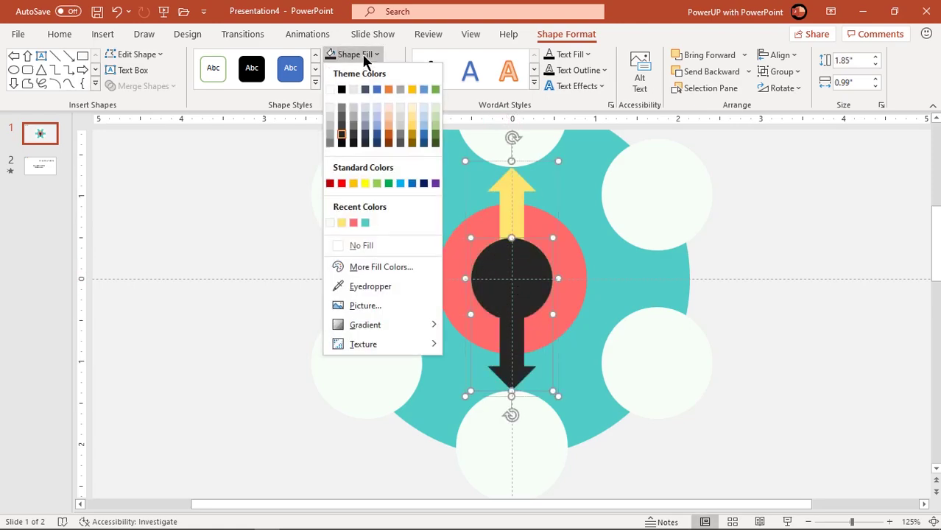
{"action": "left_click", "coordinate": [354, 246]}
{"action": "left_click", "coordinate": [718, 249]}
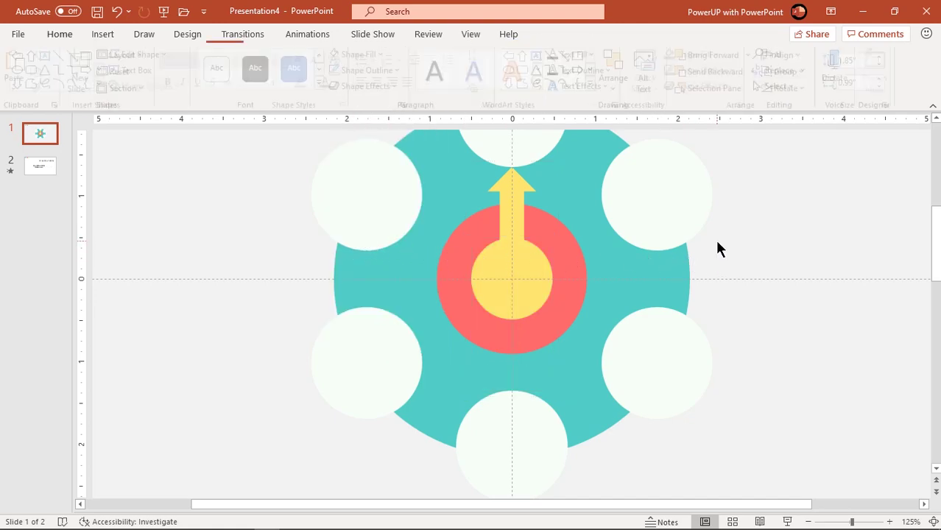
{"action": "scroll", "coordinate": [718, 248], "scroll_direction": "down", "scroll_amount": 5}
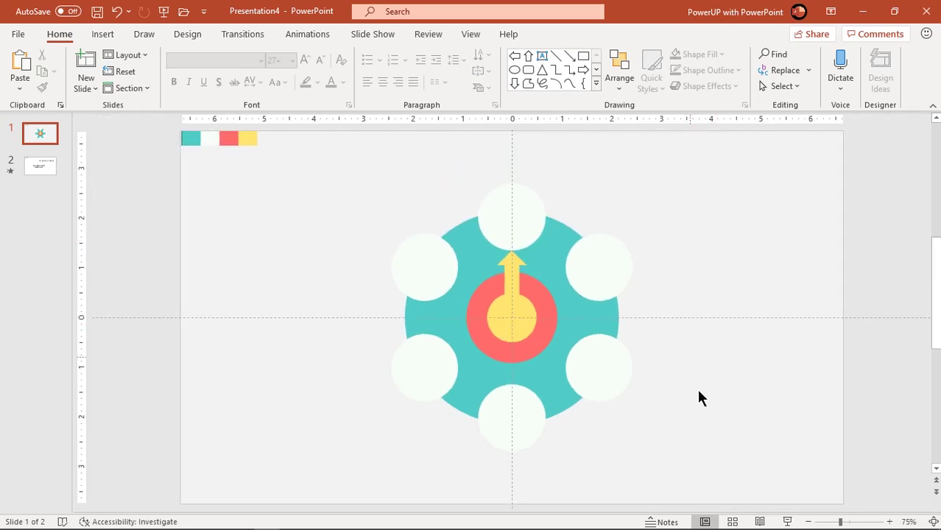
Step: Apply an Outer shadow preset to all shapes of the circle graphic
{"action": "left_click_drag", "start_coordinate": [721, 466], "coordinate": [353, 168]}
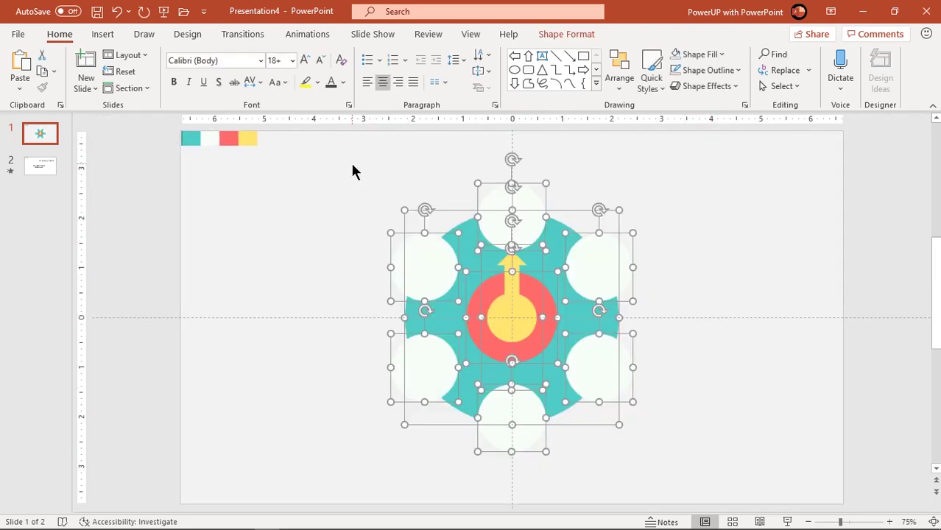
{"action": "right_click", "coordinate": [497, 223]}
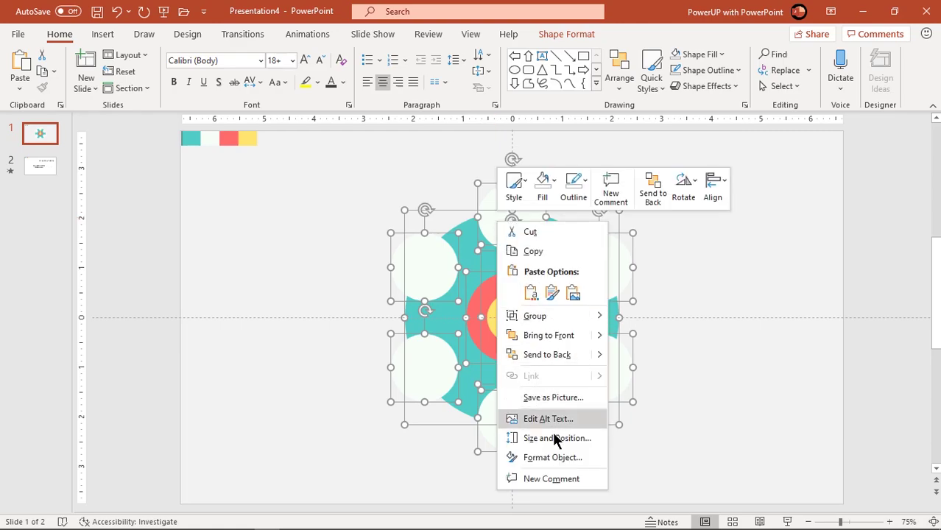
{"action": "left_click", "coordinate": [547, 457]}
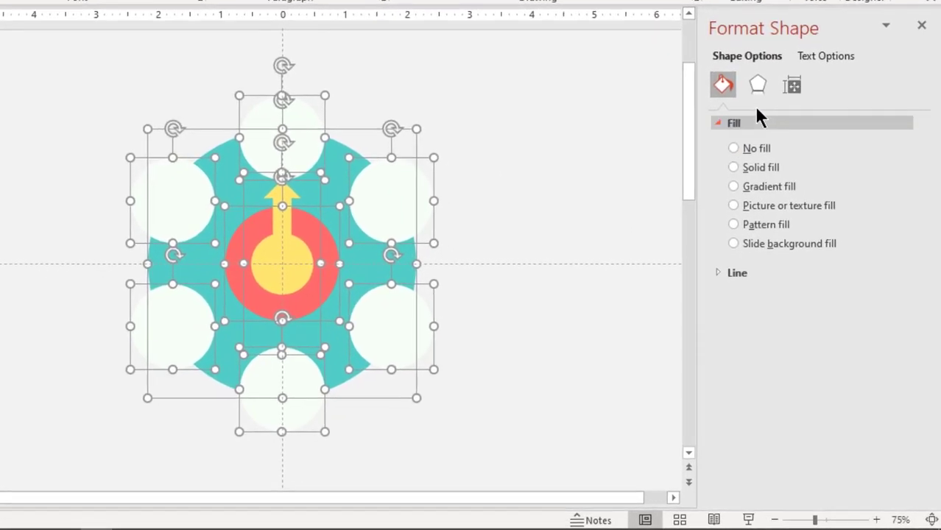
{"action": "left_click", "coordinate": [757, 85]}
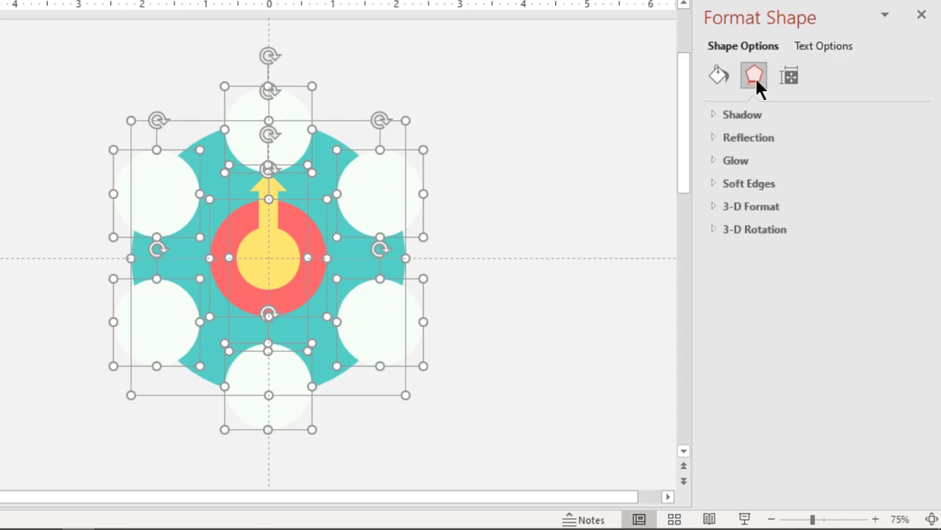
{"action": "left_click", "coordinate": [746, 125]}
{"action": "left_click", "coordinate": [893, 142]}
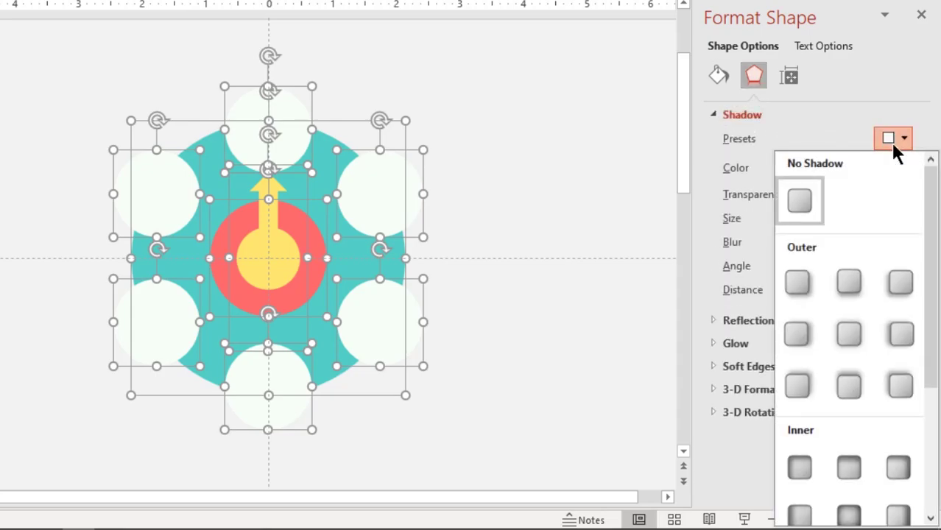
{"action": "left_click", "coordinate": [848, 332]}
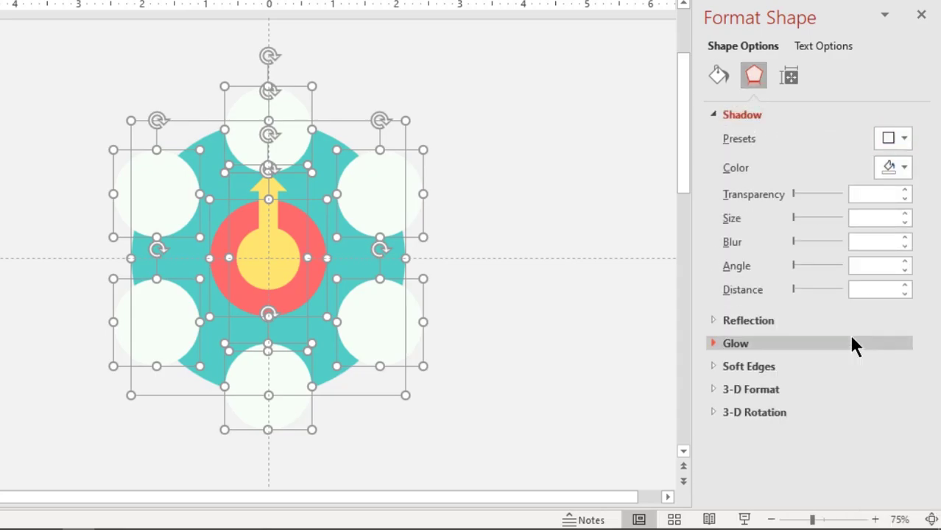
Step: Set the shadow's transparency to 20% and its blur to 15 pt
{"action": "left_click_drag", "start_coordinate": [820, 196], "coordinate": [800, 193]}
{"action": "left_click", "coordinate": [853, 193]}
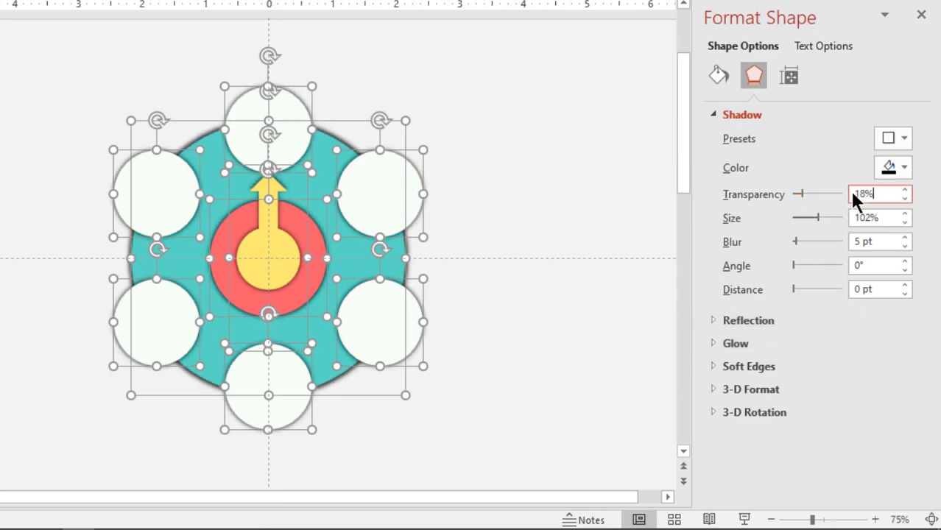
{"action": "type", "text": "20"}
{"action": "key", "text": "Return"}
{"action": "left_click_drag", "start_coordinate": [879, 248], "coordinate": [832, 245]}
{"action": "type", "text": "1"}
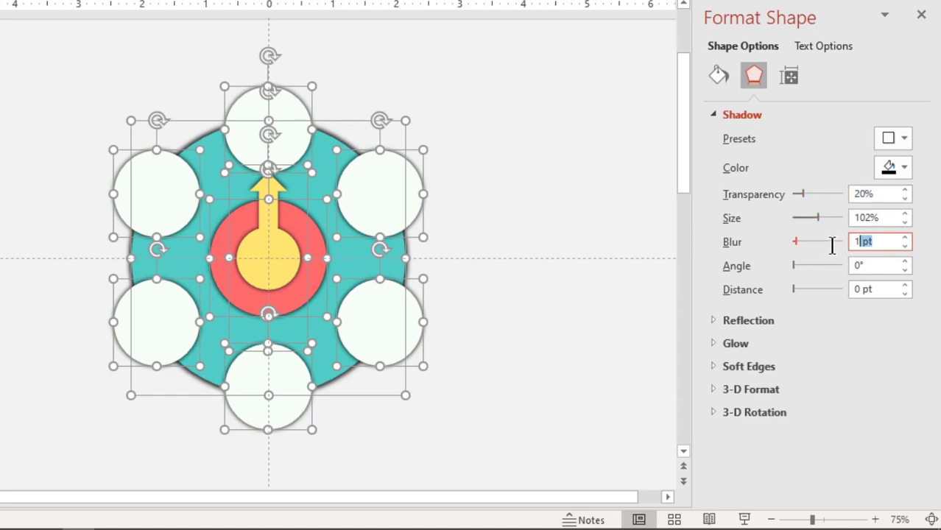
{"action": "type", "text": "5"}
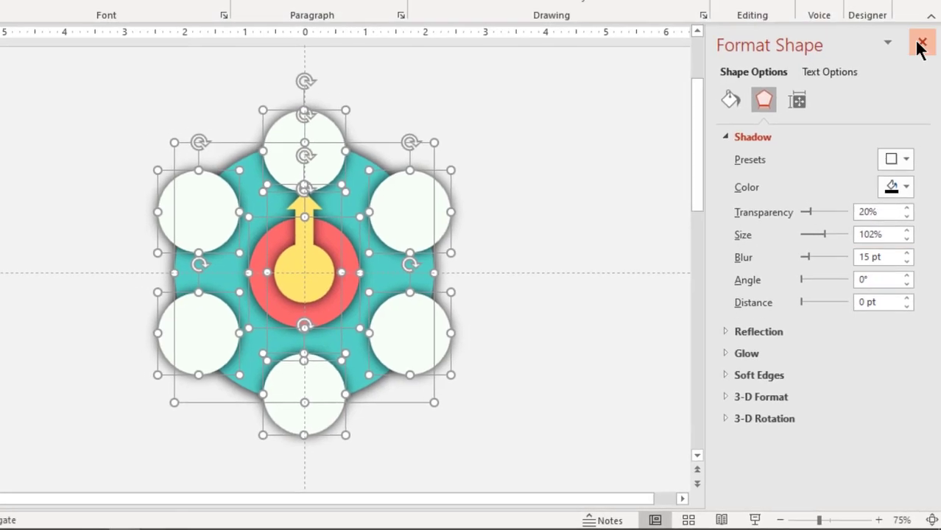
Step: Paste the 01–06 number boxes and the TITLE caption from slide 2 onto slide 1
{"action": "left_click", "coordinate": [921, 15]}
{"action": "left_click", "coordinate": [795, 244]}
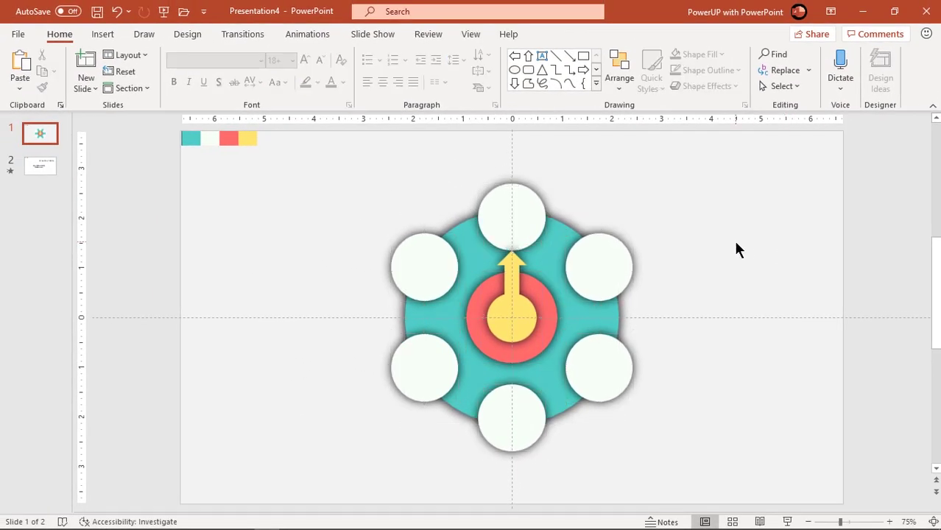
{"action": "left_click", "coordinate": [40, 167]}
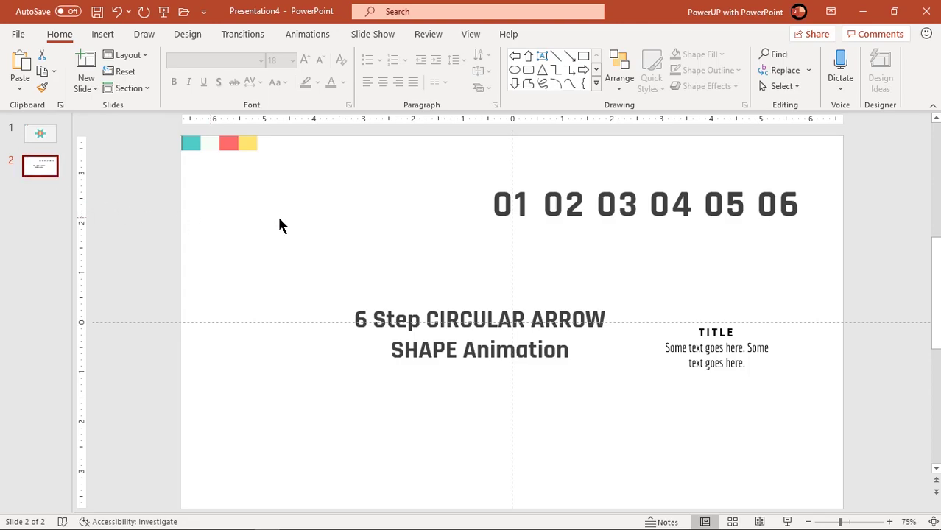
{"action": "left_click_drag", "start_coordinate": [391, 164], "coordinate": [837, 253]}
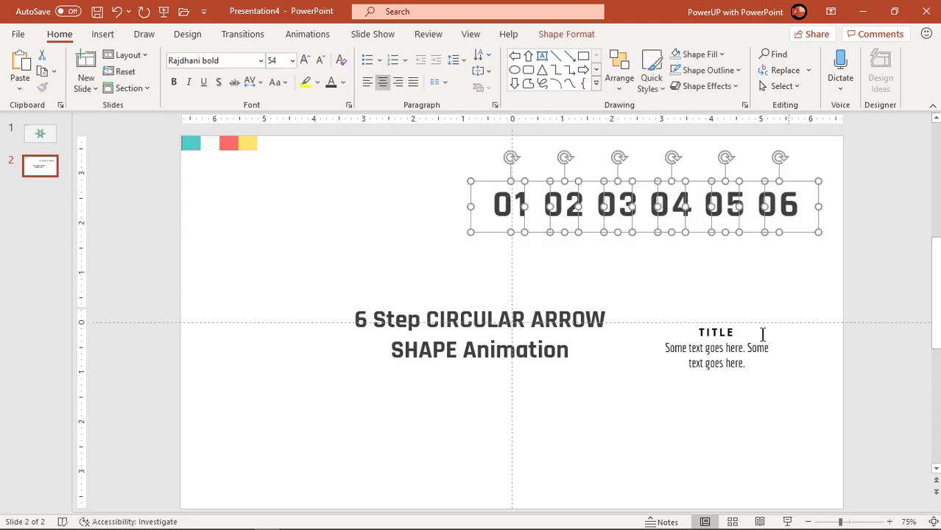
{"action": "left_click", "coordinate": [720, 373], "text": "shift"}
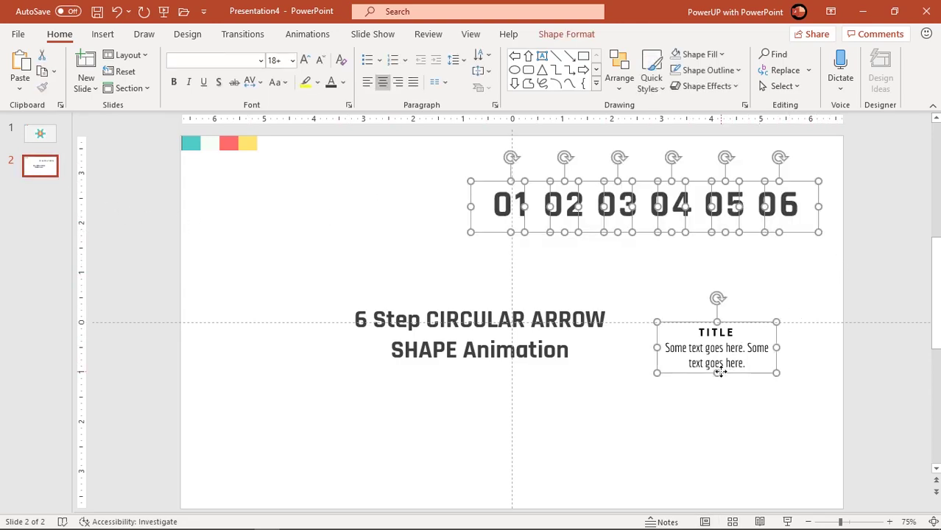
{"action": "left_click", "coordinate": [40, 132]}
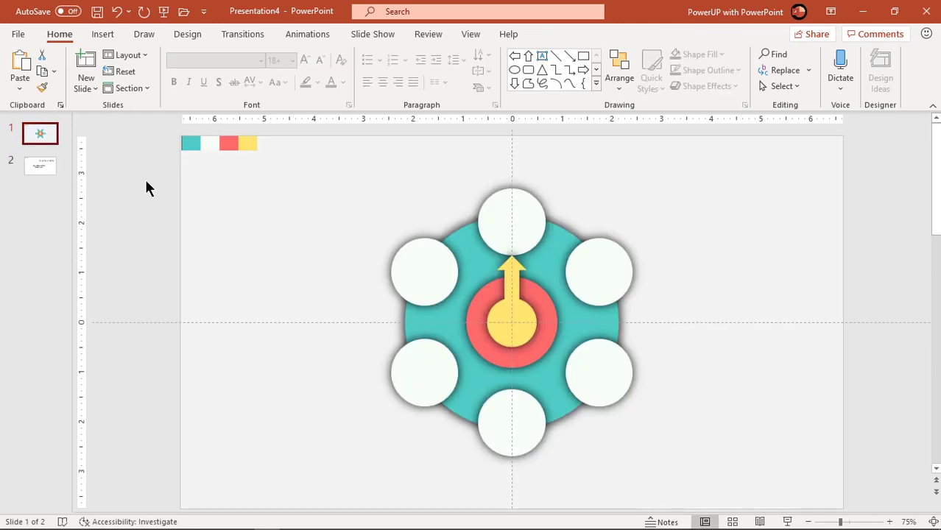
{"action": "key", "text": "ctrl+v"}
Step: Move numbers 01–06 clockwise into the six circles and the TITLE caption above 01
{"action": "left_click", "coordinate": [262, 304]}
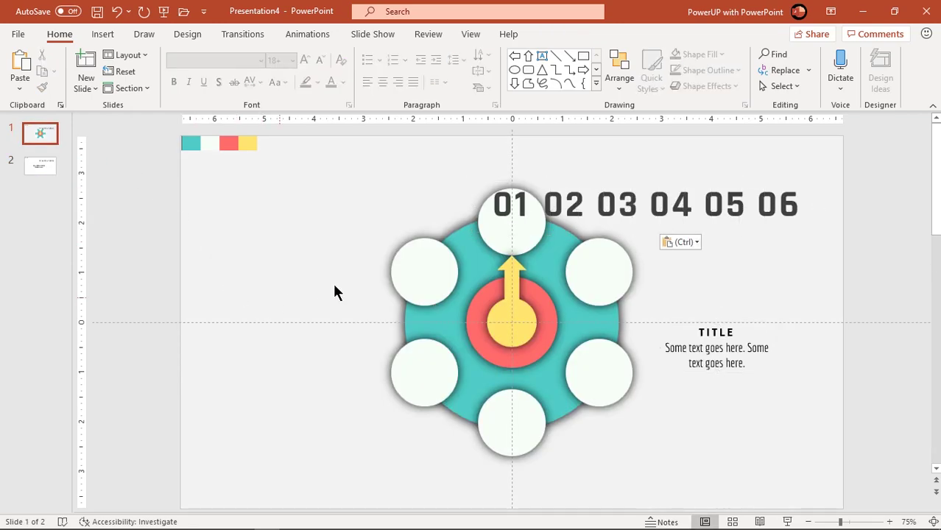
{"action": "left_click", "coordinate": [514, 221]}
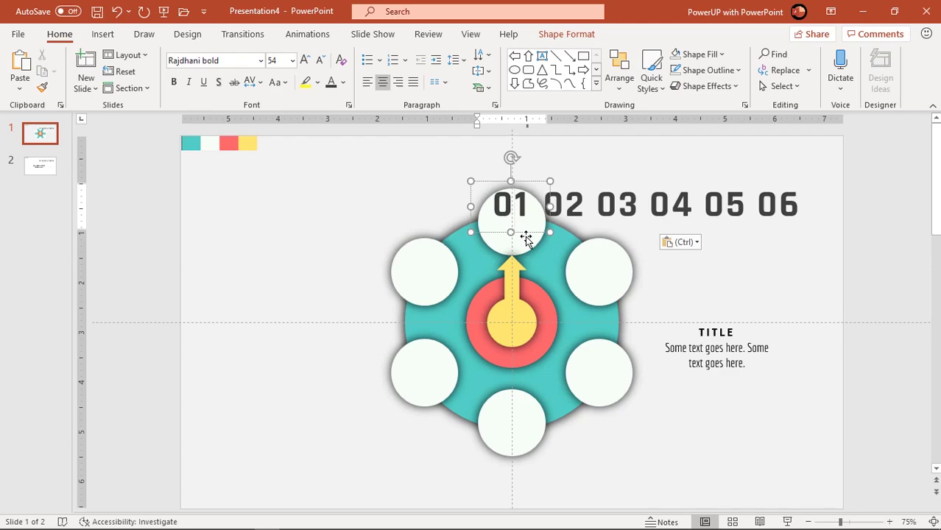
{"action": "left_click_drag", "start_coordinate": [525, 237], "coordinate": [527, 249]}
{"action": "left_click_drag", "start_coordinate": [594, 231], "coordinate": [573, 384]}
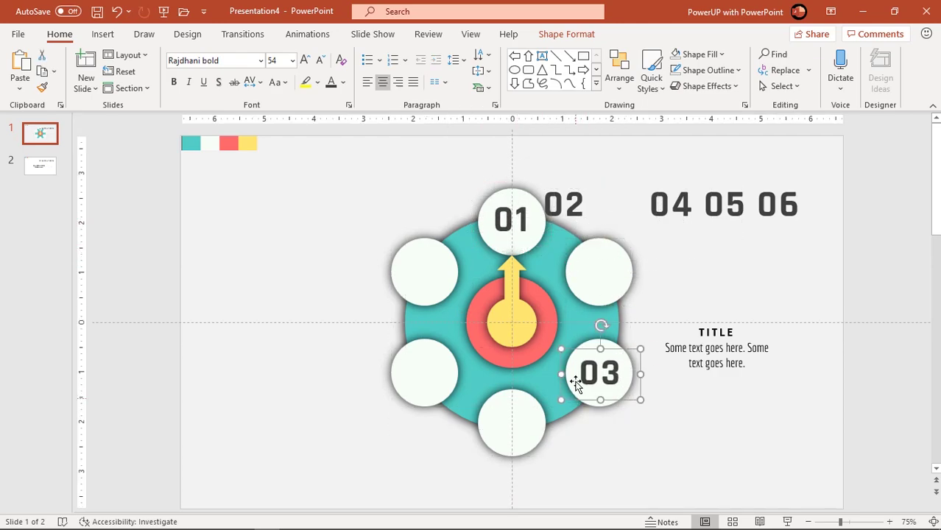
{"action": "left_click", "coordinate": [591, 233]}
{"action": "left_click_drag", "start_coordinate": [590, 233], "coordinate": [626, 296]}
{"action": "left_click_drag", "start_coordinate": [677, 224], "coordinate": [518, 444]}
{"action": "left_click", "coordinate": [751, 234]}
{"action": "left_click_drag", "start_coordinate": [752, 233], "coordinate": [399, 294]}
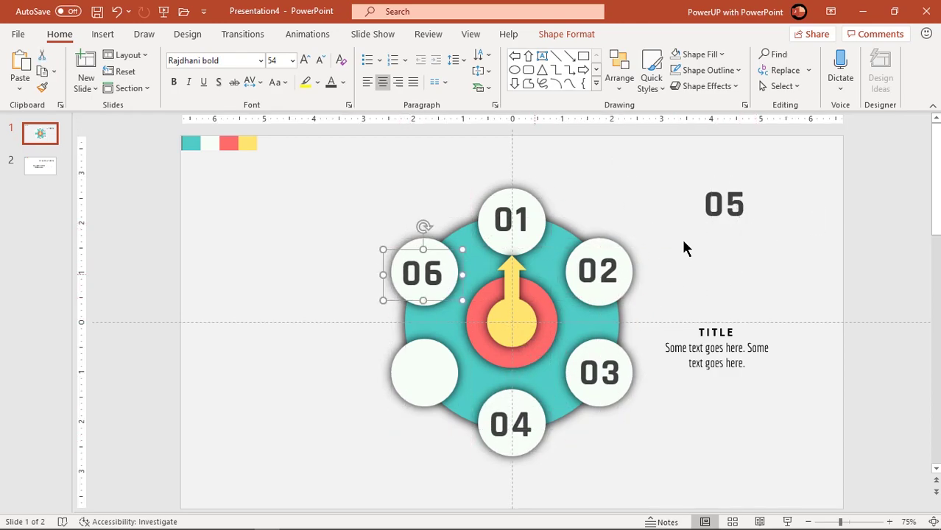
{"action": "left_click_drag", "start_coordinate": [728, 246], "coordinate": [429, 412]}
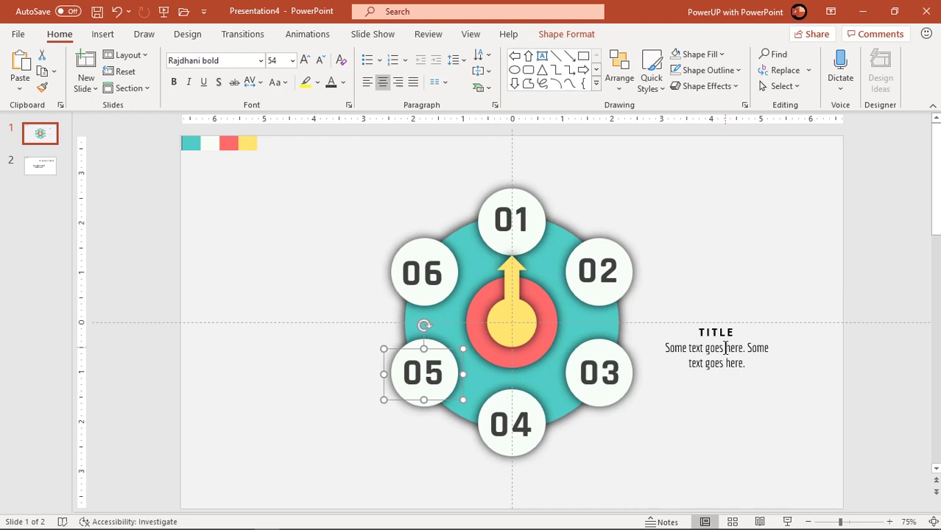
{"action": "left_click_drag", "start_coordinate": [671, 327], "coordinate": [467, 149]}
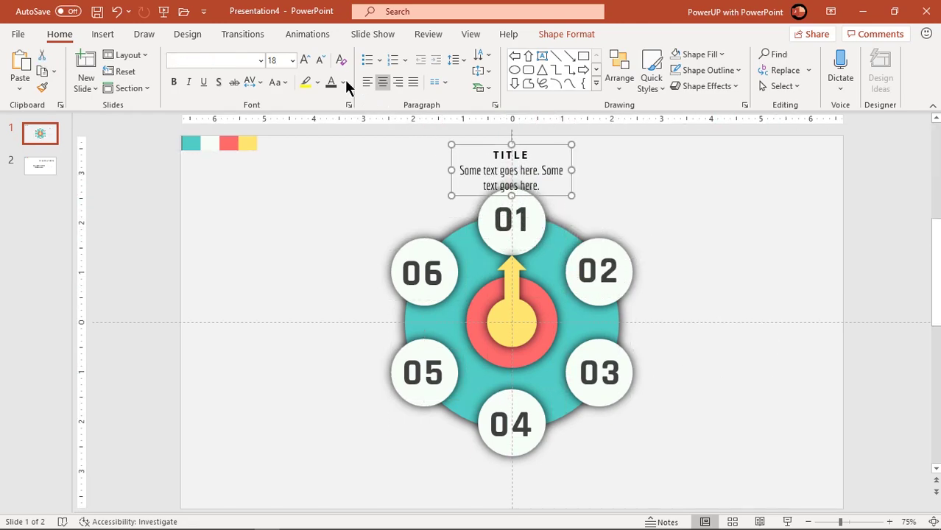
Step: Shrink the TITLE caption to 14 pt, narrow it, and copy it beside every circle
{"action": "left_click", "coordinate": [321, 62]}
{"action": "left_click", "coordinate": [321, 62]}
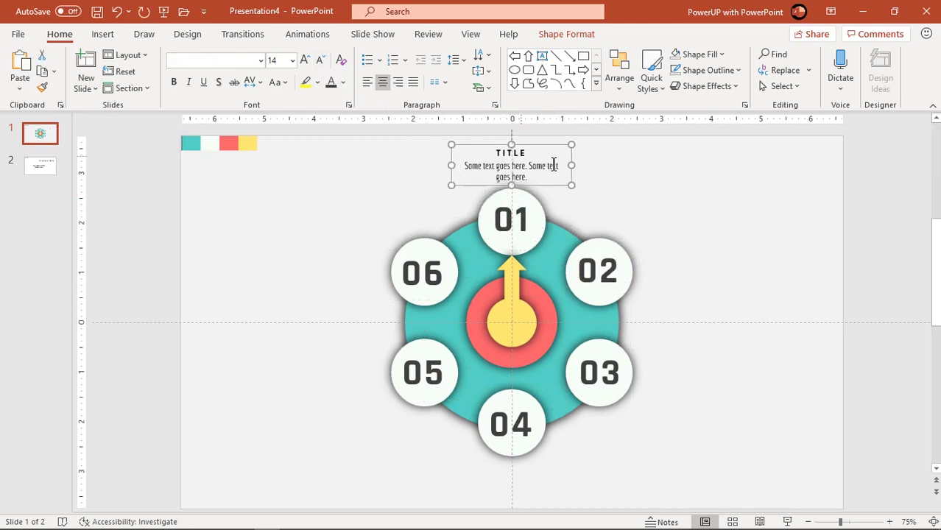
{"action": "left_click_drag", "start_coordinate": [572, 167], "coordinate": [718, 296]}
{"action": "left_click_drag", "start_coordinate": [714, 284], "coordinate": [717, 395]}
{"action": "left_click", "coordinate": [714, 287], "text": "shift"}
{"action": "left_click_drag", "start_coordinate": [714, 288], "coordinate": [399, 293]}
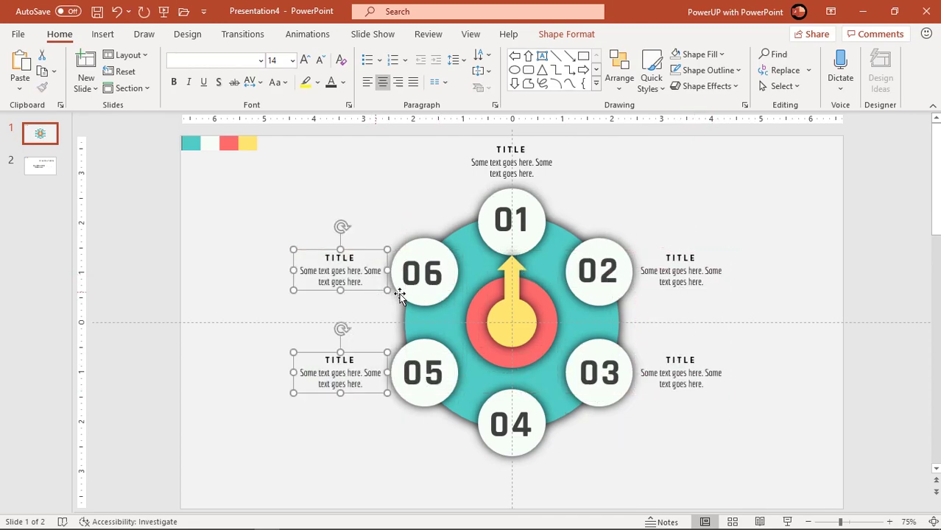
{"action": "left_click_drag", "start_coordinate": [554, 185], "coordinate": [589, 507]}
Step: Delete the colour-bar picture at the top-left of the slide
{"action": "left_click", "coordinate": [621, 473]}
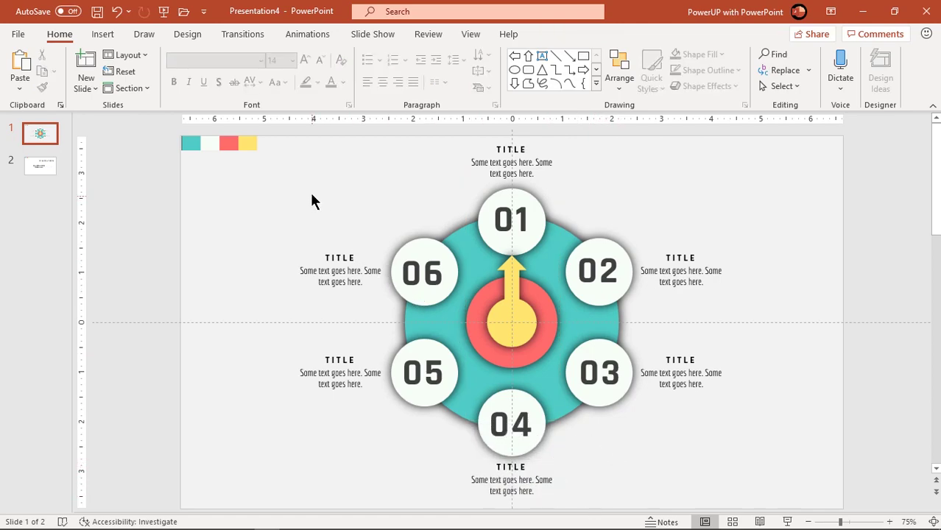
{"action": "left_click_drag", "start_coordinate": [311, 193], "coordinate": [162, 103]}
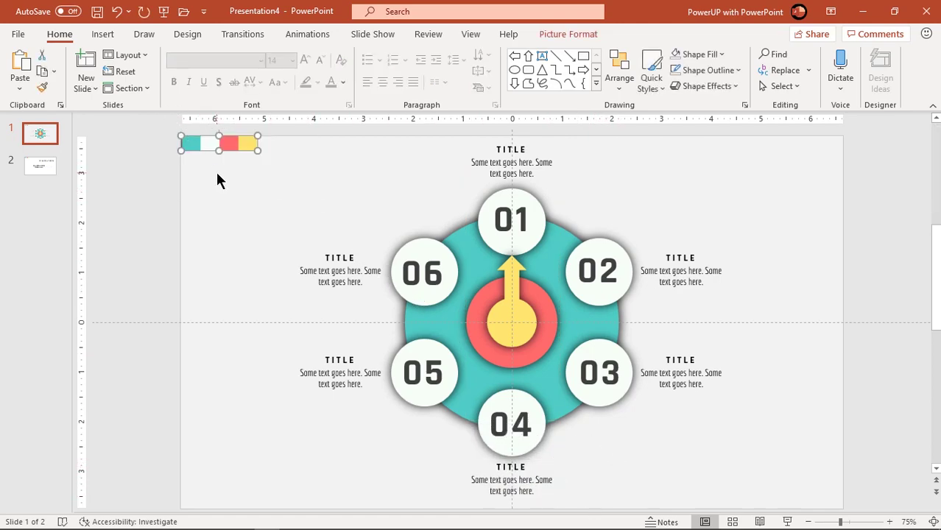
{"action": "key", "text": "Delete"}
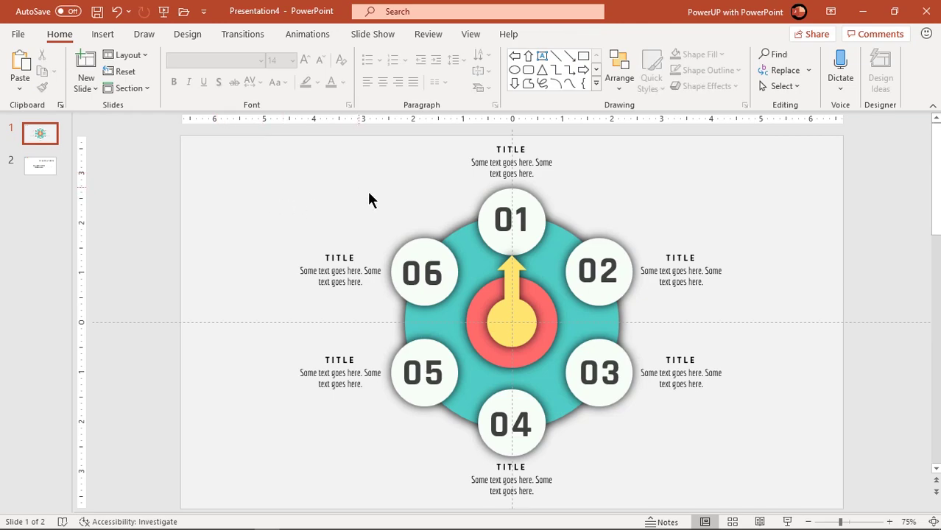
Step: Rotate the yellow centre arrow so it points left
{"action": "left_click", "coordinate": [512, 278]}
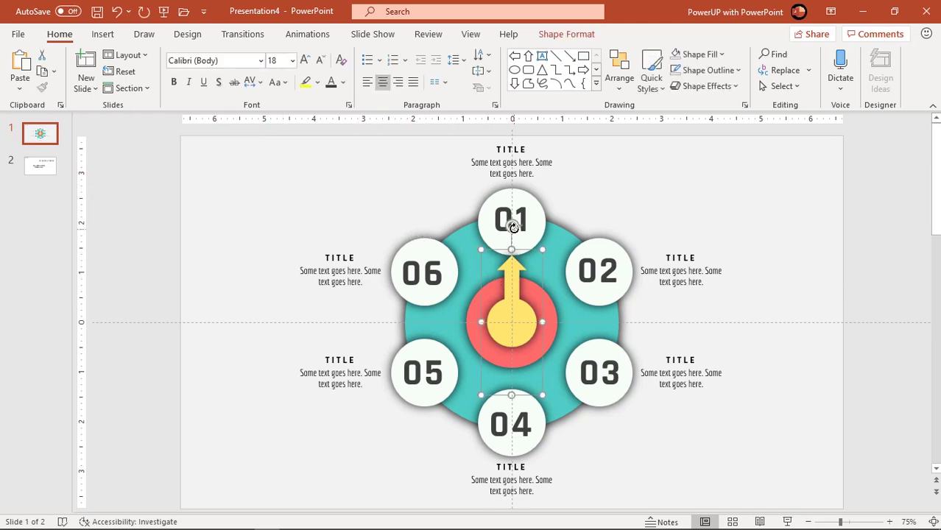
{"action": "left_click_drag", "start_coordinate": [513, 226], "coordinate": [427, 297]}
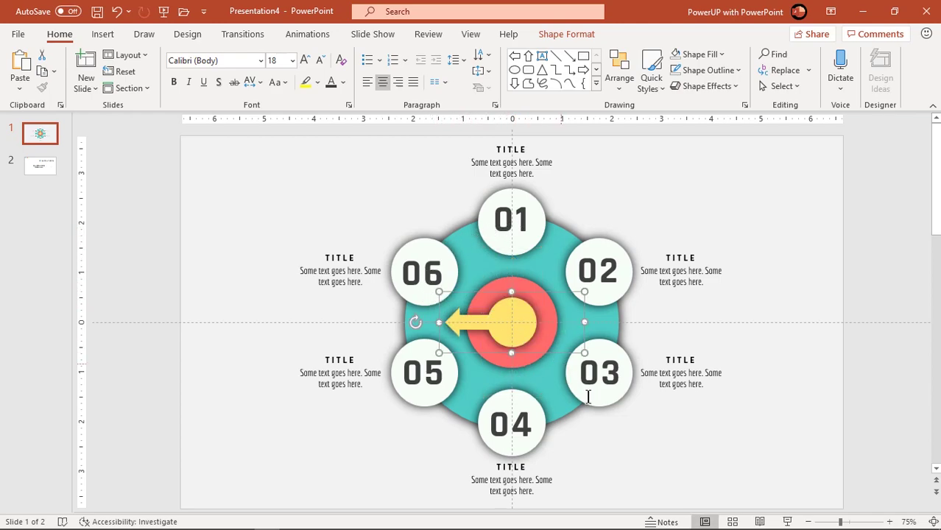
{"action": "left_click", "coordinate": [606, 440]}
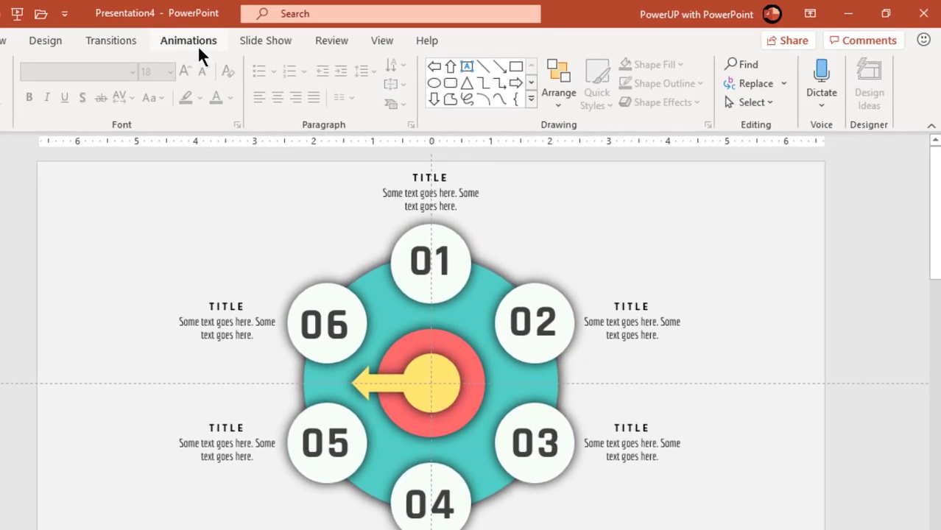
Step: Show the Animation Pane beside the slide and narrow it
{"action": "left_click", "coordinate": [307, 34]}
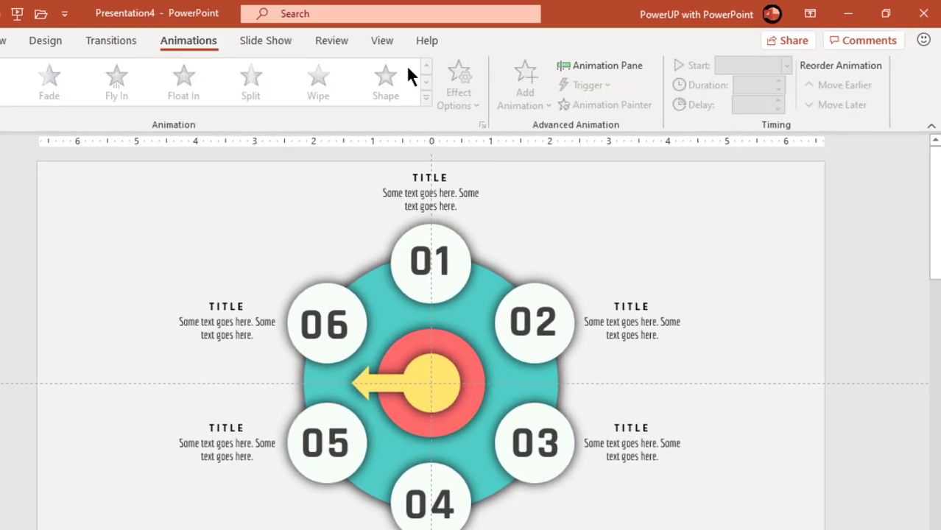
{"action": "left_click", "coordinate": [581, 65]}
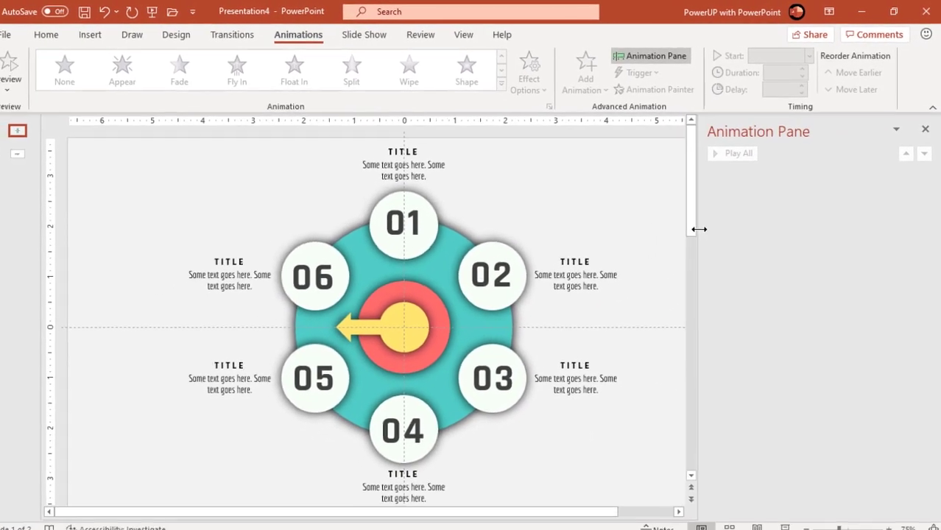
{"action": "left_click_drag", "start_coordinate": [699, 229], "coordinate": [712, 230]}
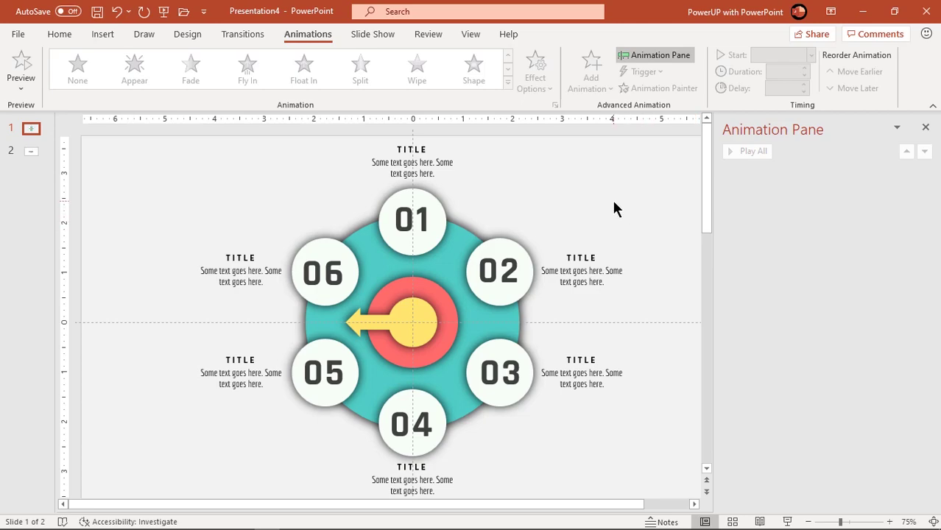
Step: Give the teal circle, red circle and arrow a Zoom entrance lasting 0.75 seconds
{"action": "left_click", "coordinate": [444, 266]}
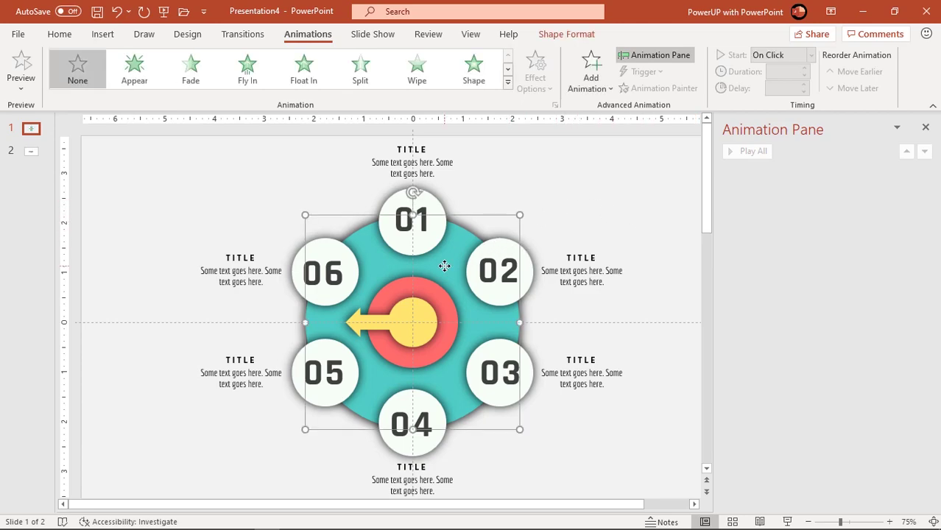
{"action": "left_click", "coordinate": [433, 291]}
{"action": "left_click", "coordinate": [416, 310]}
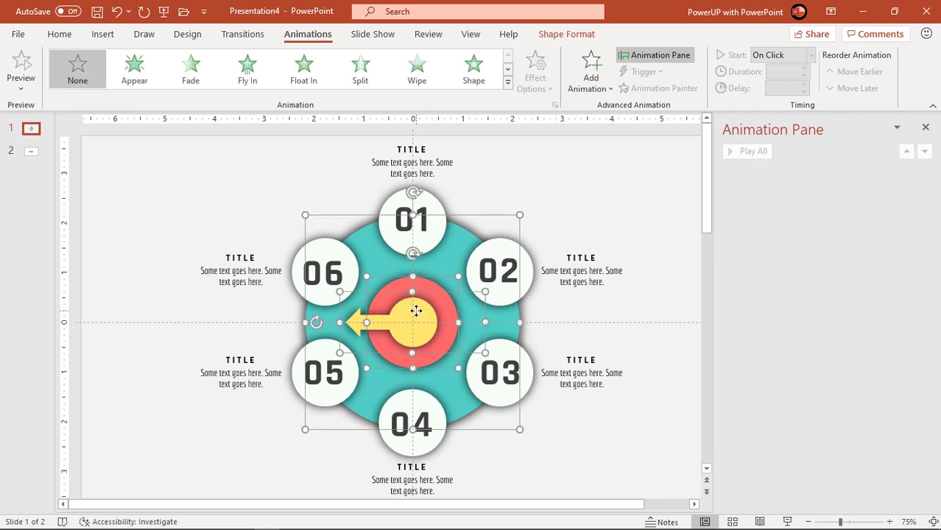
{"action": "left_click", "coordinate": [507, 83]}
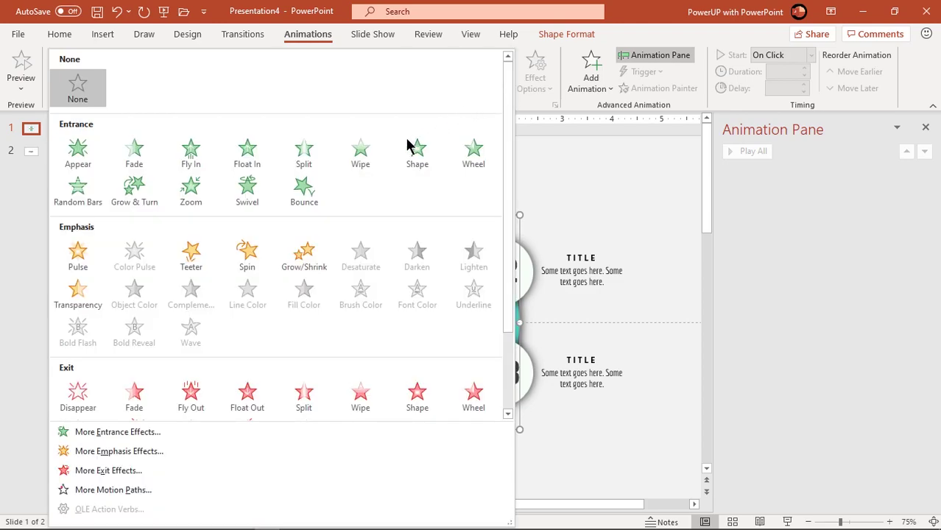
{"action": "left_click", "coordinate": [199, 202]}
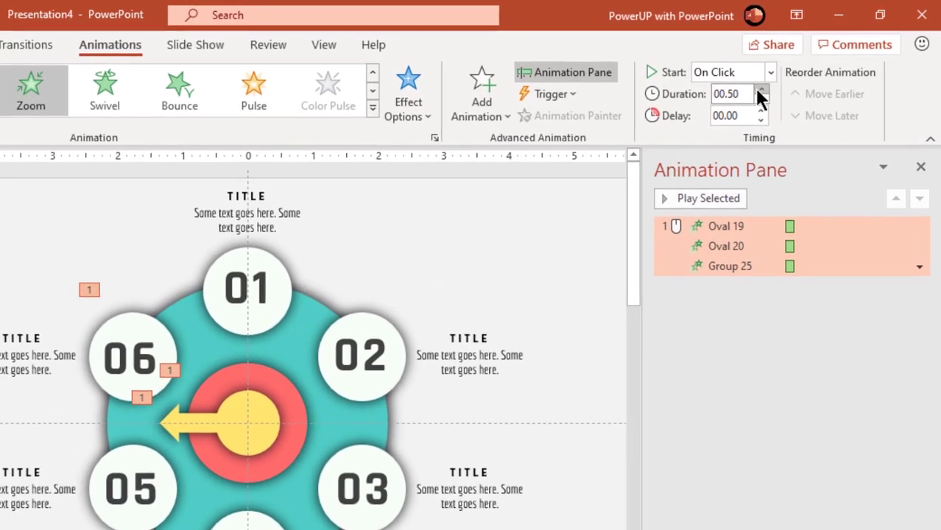
{"action": "left_click", "coordinate": [803, 68]}
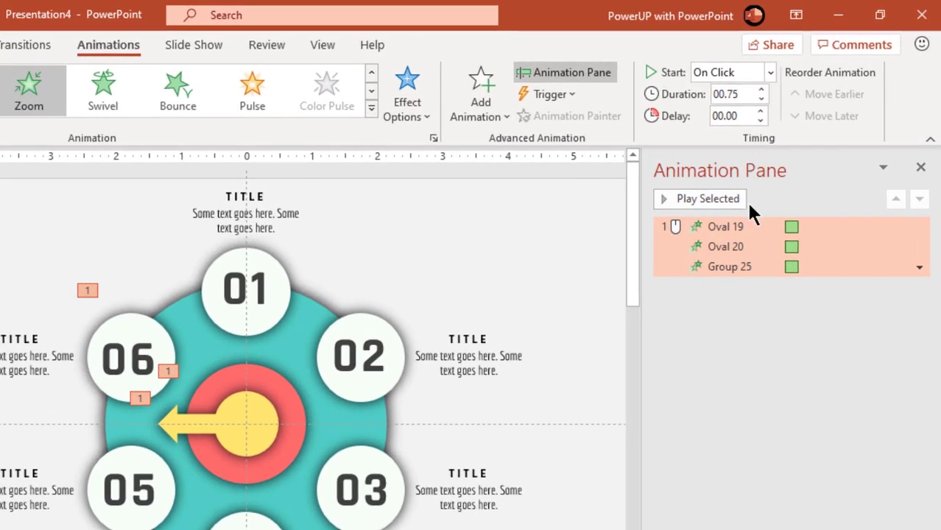
Step: Make the later animations start With Previous with a 0.50-second delay, then preview
{"action": "left_click", "coordinate": [720, 246]}
{"action": "left_click", "coordinate": [770, 72]}
{"action": "left_click", "coordinate": [728, 105]}
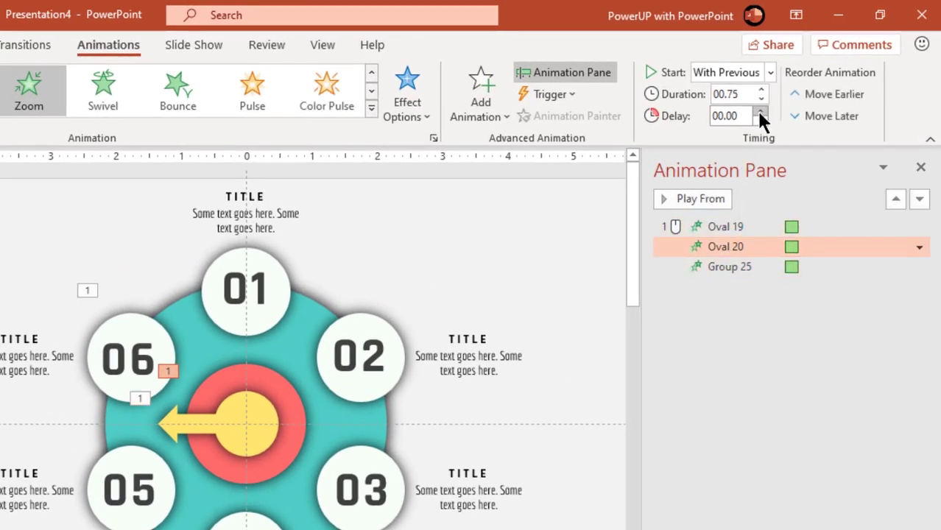
{"action": "left_click", "coordinate": [760, 111]}
{"action": "left_click", "coordinate": [730, 268]}
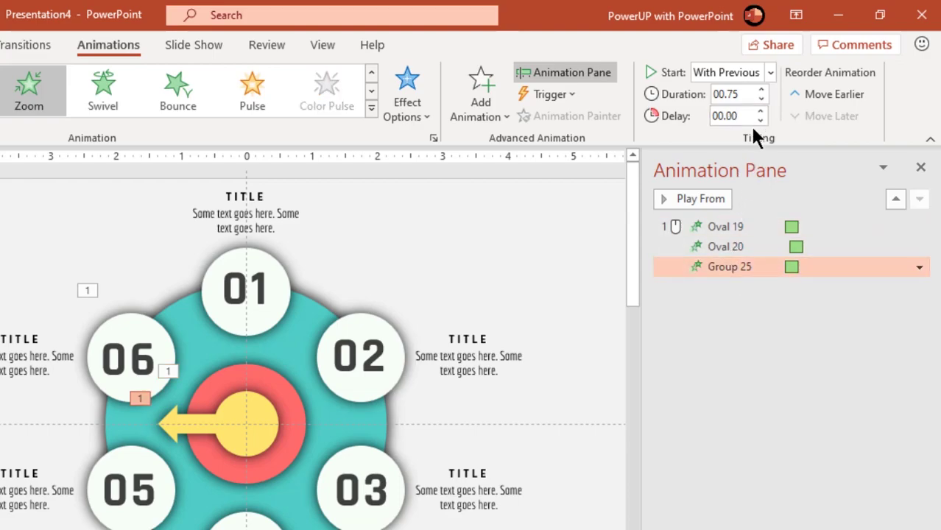
{"action": "left_click", "coordinate": [729, 225]}
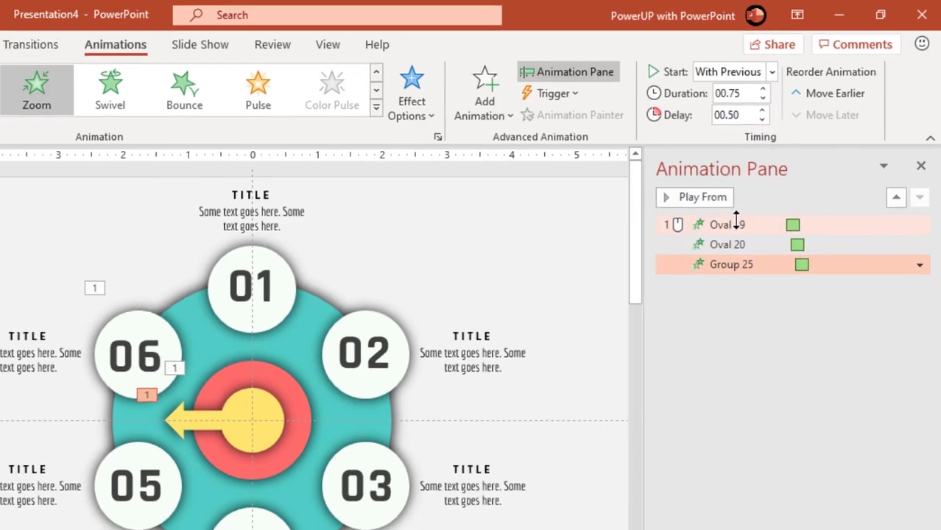
{"action": "left_click", "coordinate": [717, 199]}
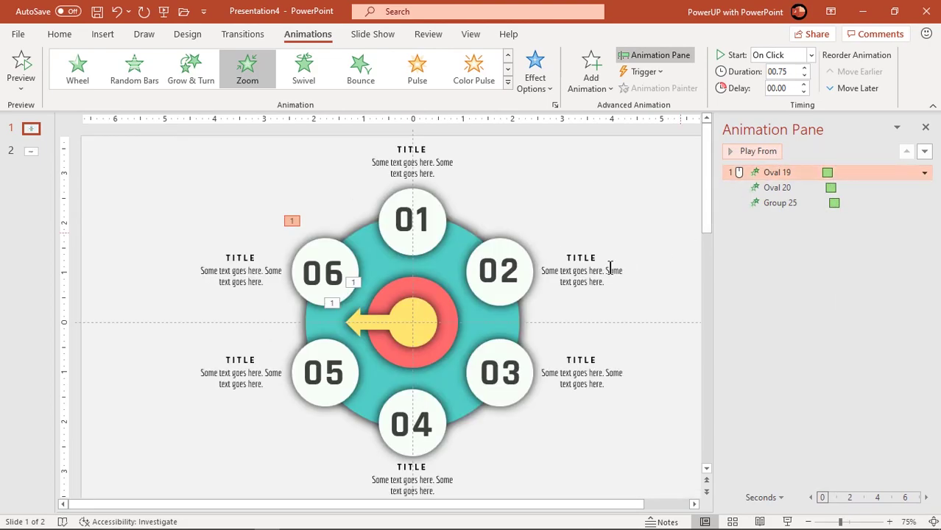
Step: Add a Spin emphasis to the arrow group: With Previous, 0.50 s delay, 1.50 s duration
{"action": "left_click", "coordinate": [415, 325]}
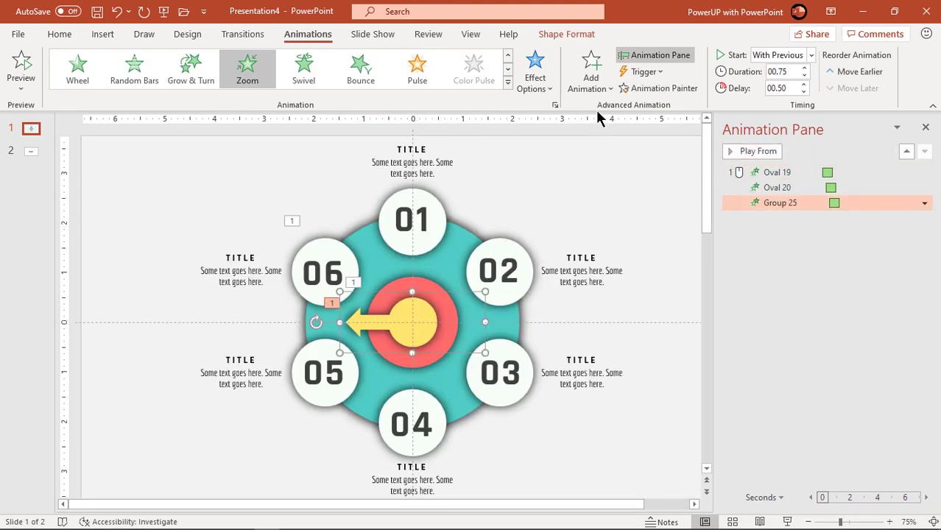
{"action": "left_click", "coordinate": [602, 88]}
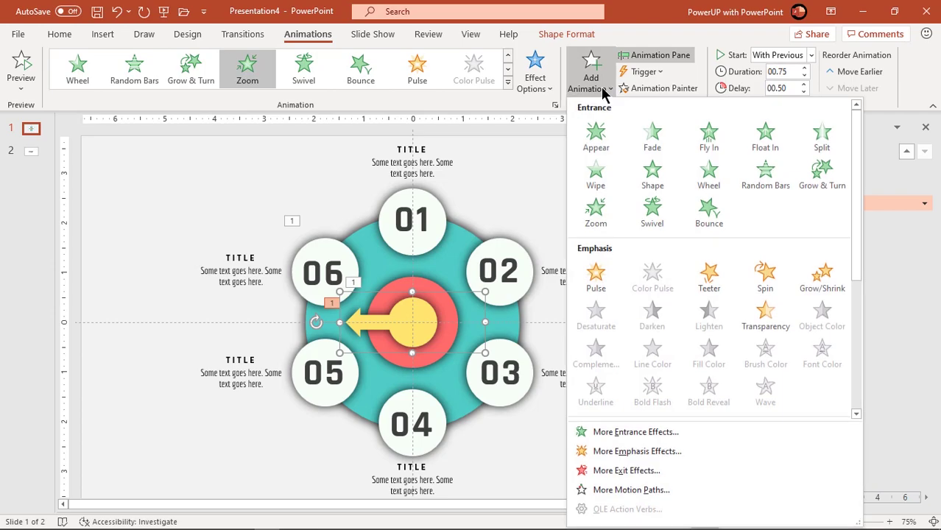
{"action": "left_click", "coordinate": [765, 283]}
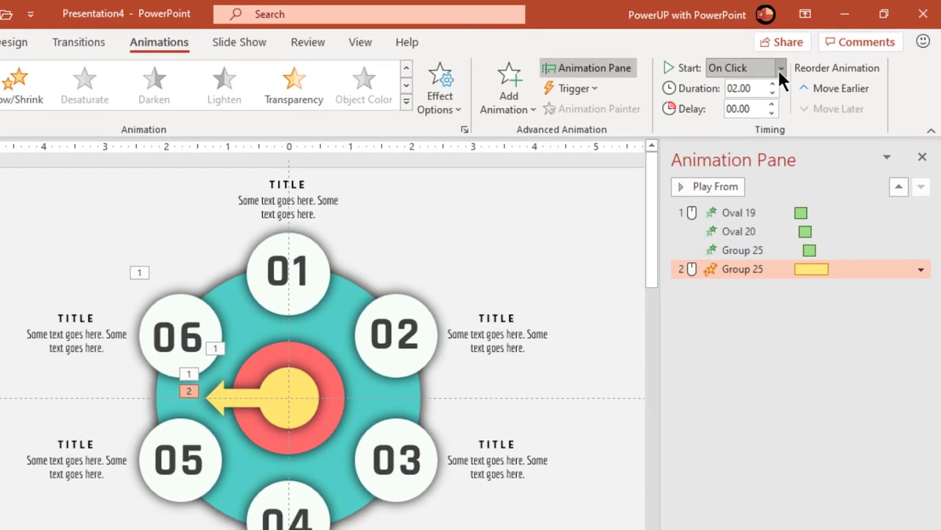
{"action": "left_click", "coordinate": [803, 58]}
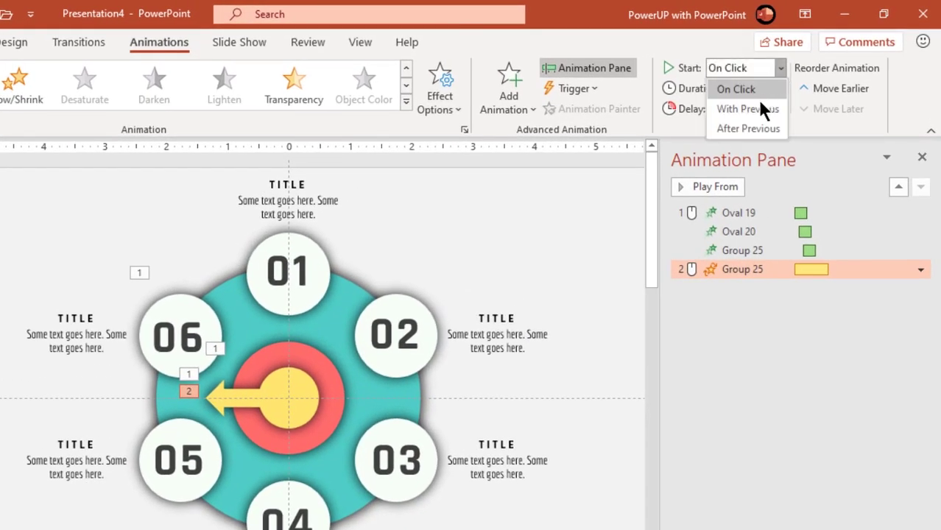
{"action": "left_click", "coordinate": [786, 86]}
{"action": "double_click", "coordinate": [772, 104]}
{"action": "double_click", "coordinate": [772, 93]}
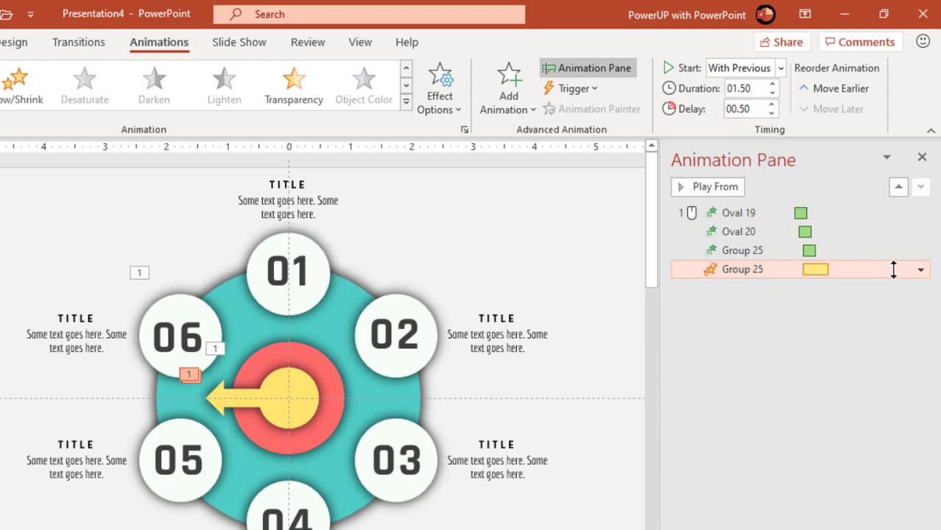
{"action": "left_click", "coordinate": [920, 270]}
Step: Set the arrow's spin to Two Spins with a 0.5 s bounce end, then play the slide
{"action": "left_click", "coordinate": [823, 344]}
{"action": "left_click", "coordinate": [447, 243]}
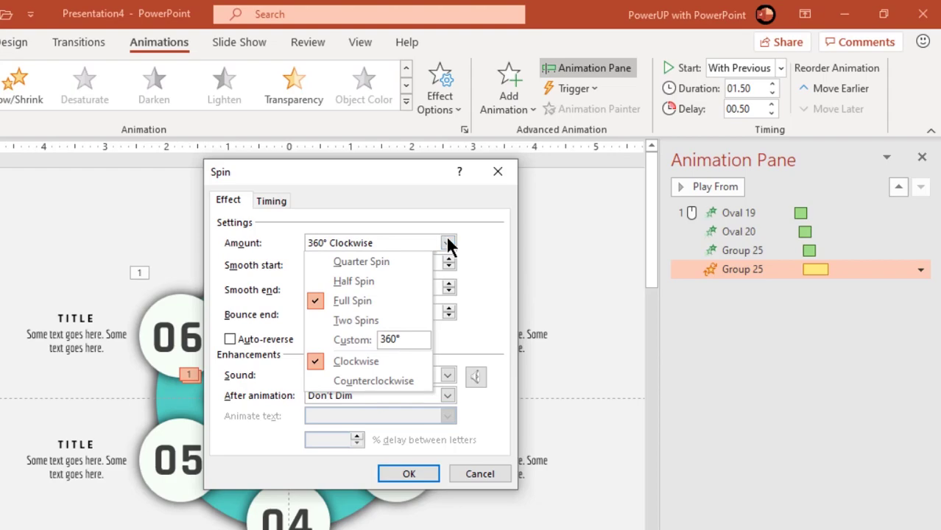
{"action": "left_click", "coordinate": [359, 321]}
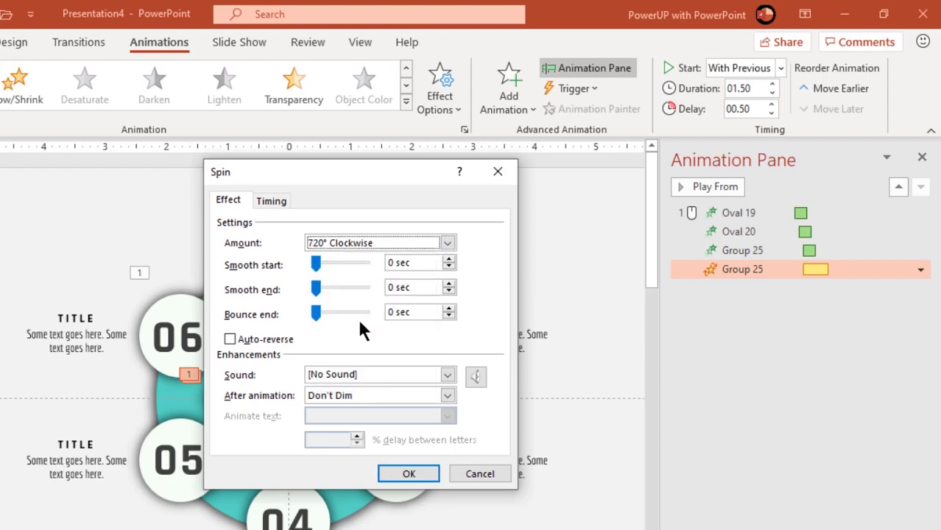
{"action": "left_click_drag", "start_coordinate": [420, 312], "coordinate": [374, 311]}
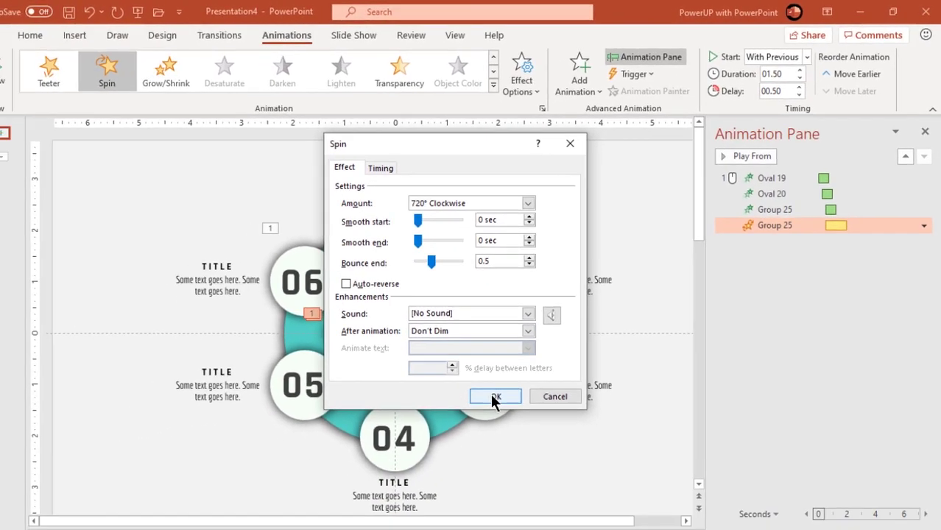
{"action": "left_click", "coordinate": [411, 473]}
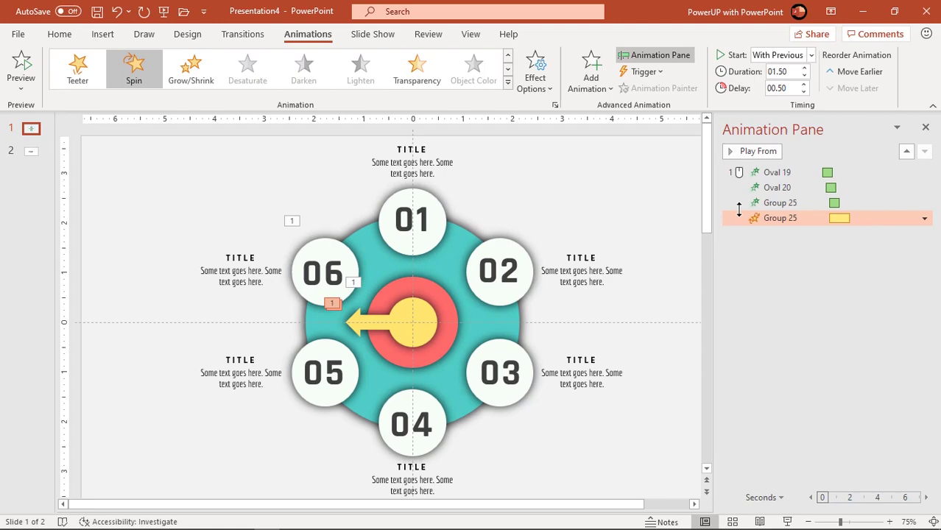
{"action": "left_click", "coordinate": [762, 174]}
{"action": "left_click", "coordinate": [762, 151]}
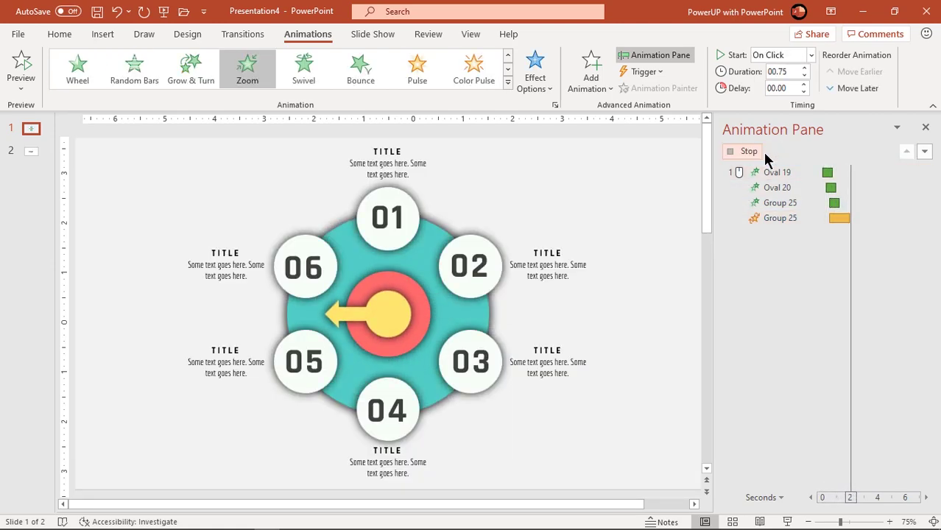
Step: Add a second 1.00-second Spin to the arrow group and bring up its effect settings
{"action": "left_click", "coordinate": [414, 329]}
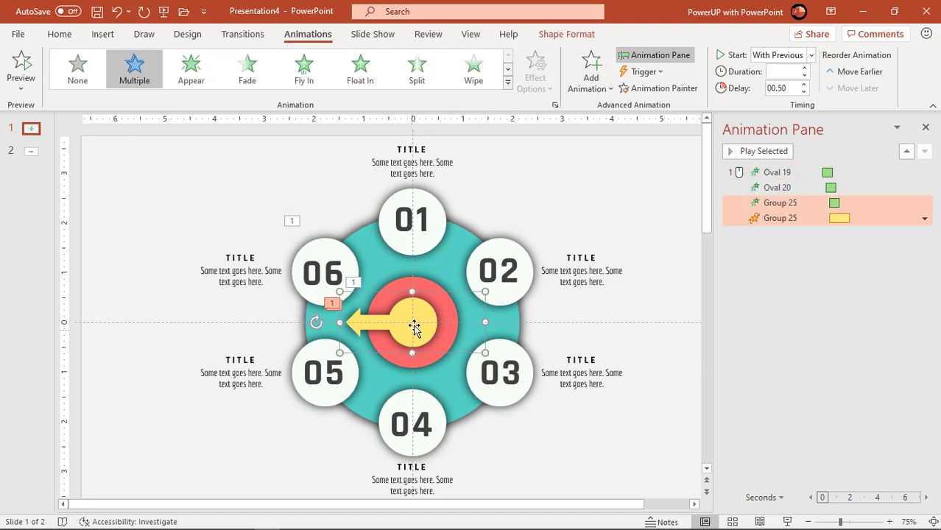
{"action": "left_click", "coordinate": [596, 98]}
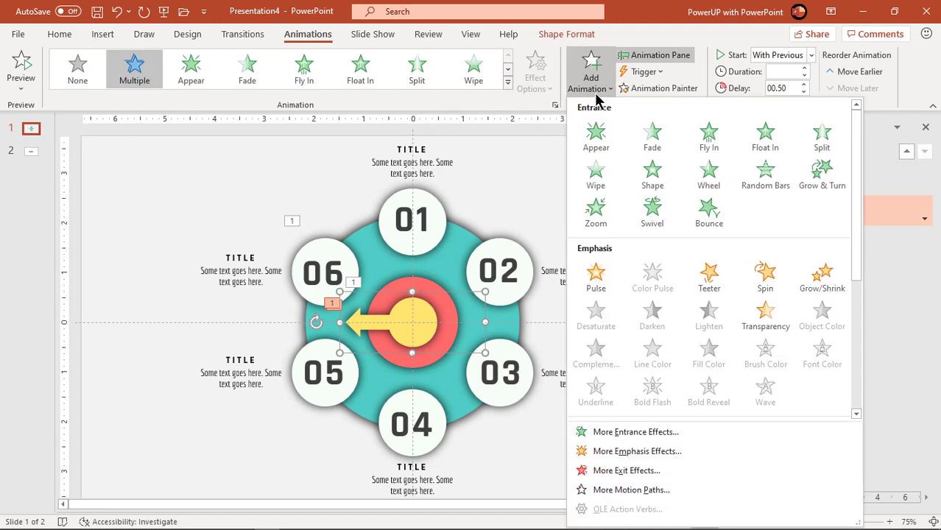
{"action": "left_click", "coordinate": [761, 279]}
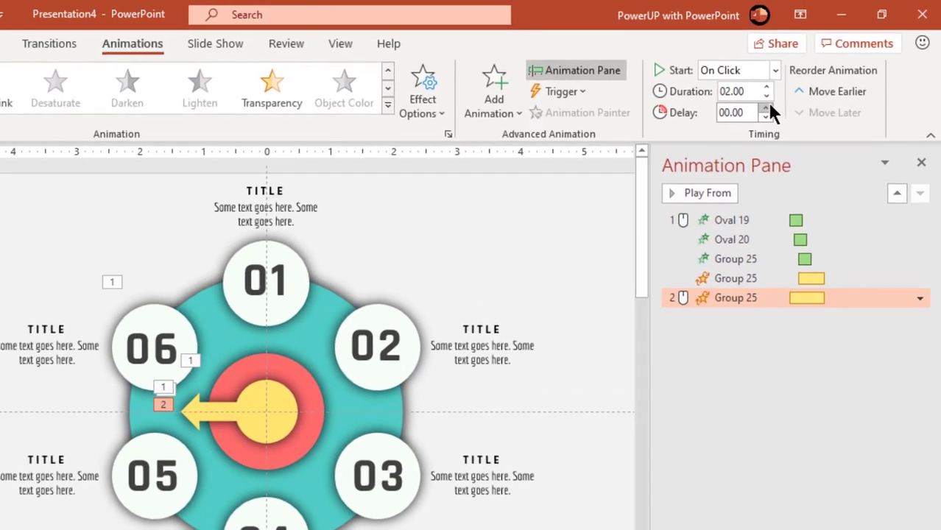
{"action": "left_click", "coordinate": [766, 97]}
{"action": "left_click", "coordinate": [766, 96]}
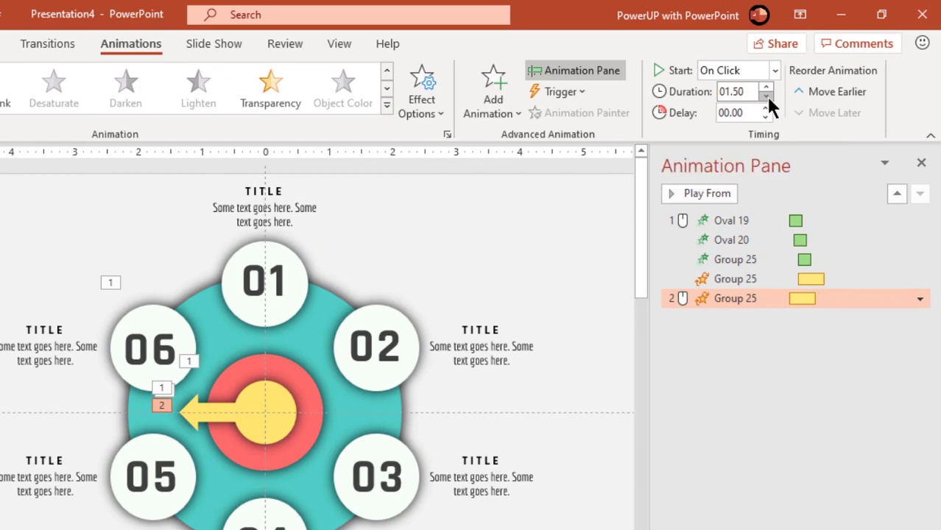
{"action": "left_click", "coordinate": [766, 96]}
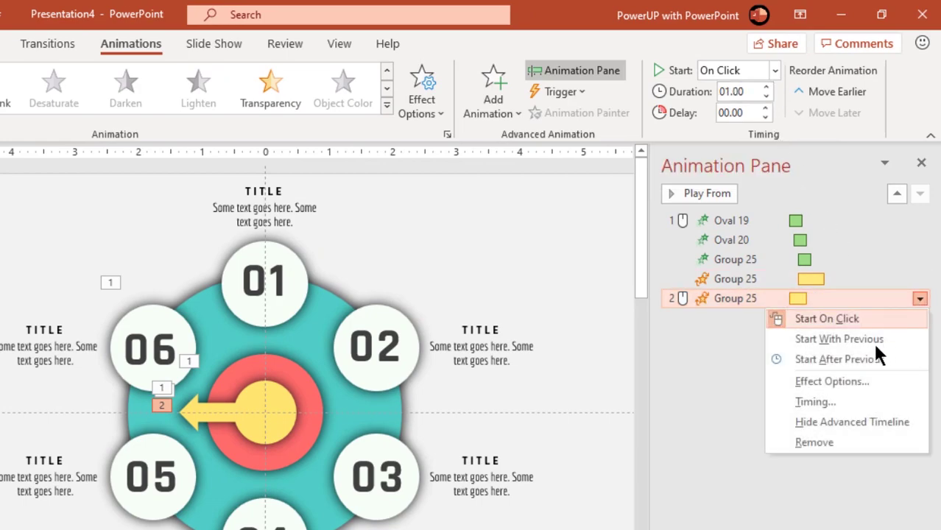
{"action": "left_click", "coordinate": [830, 380]}
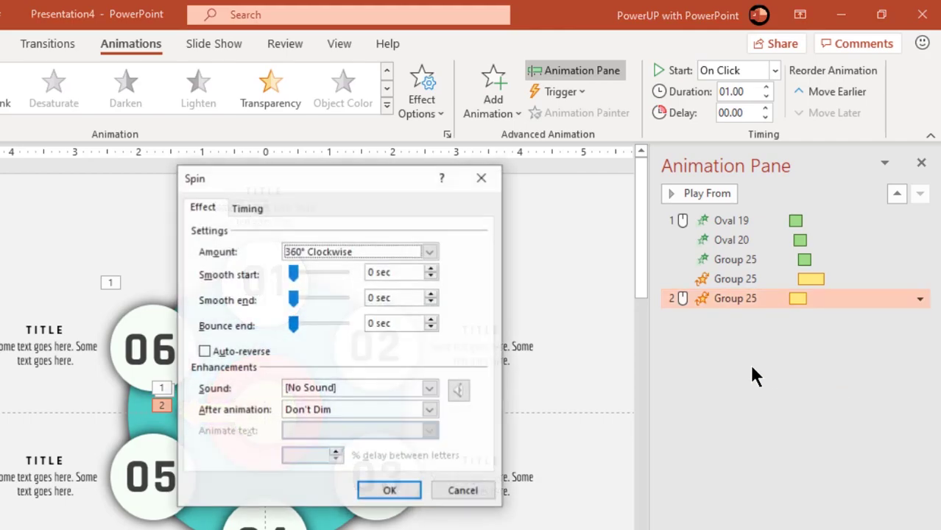
Step: Set the second spin to a custom 90° clockwise with a 0.5 s bounce end
{"action": "left_click", "coordinate": [429, 251]}
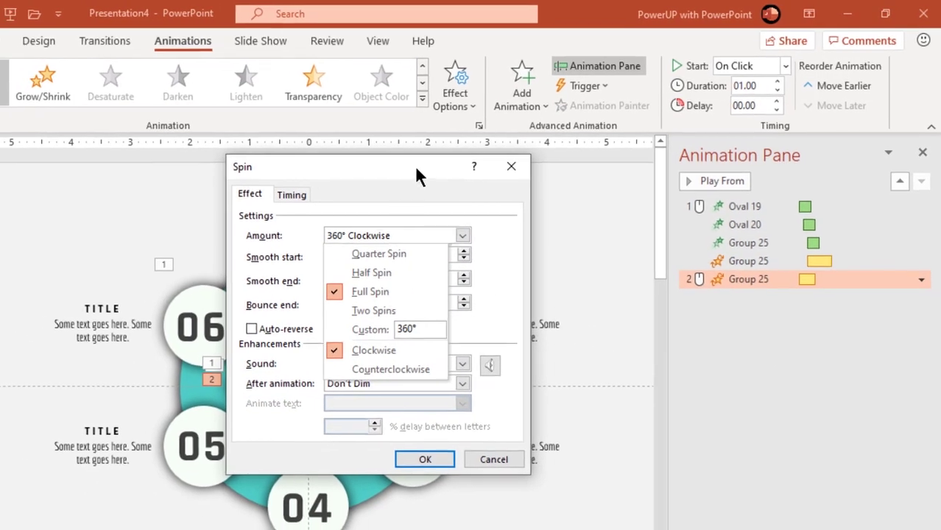
{"action": "left_click_drag", "start_coordinate": [386, 182], "coordinate": [674, 206]}
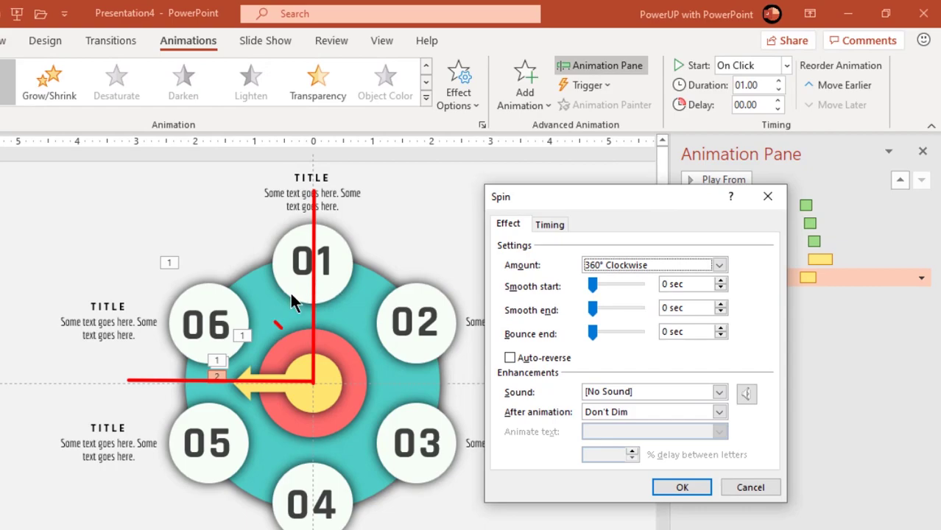
{"action": "left_click", "coordinate": [719, 266]}
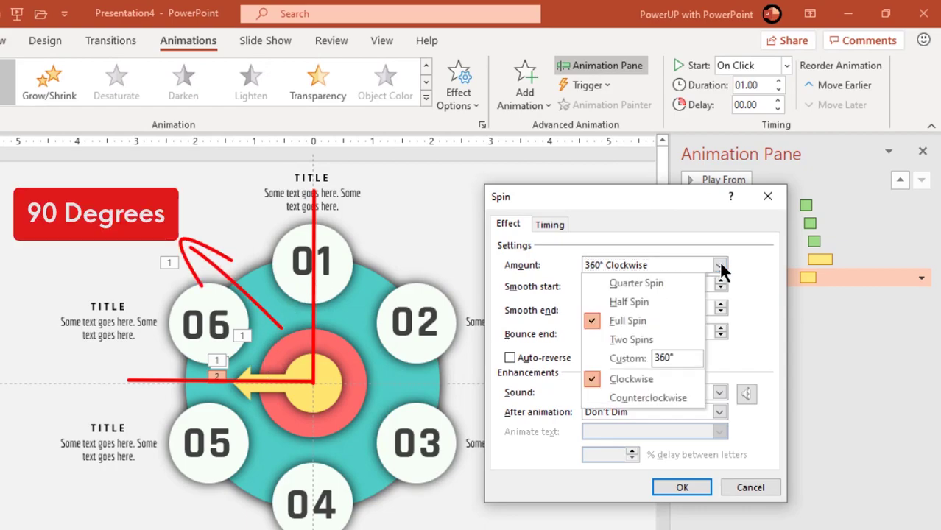
{"action": "type", "text": "90"}
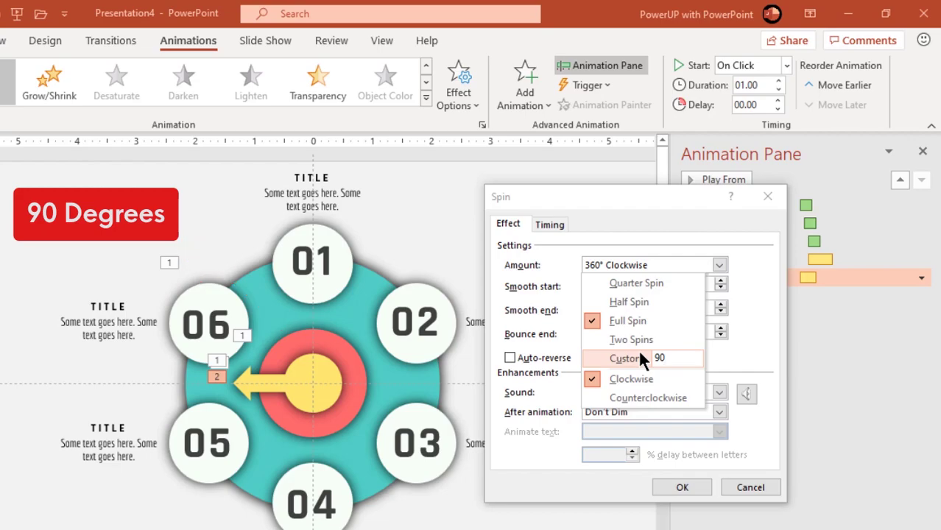
{"action": "key", "text": "Return"}
{"action": "left_click_drag", "start_coordinate": [690, 332], "coordinate": [648, 333]}
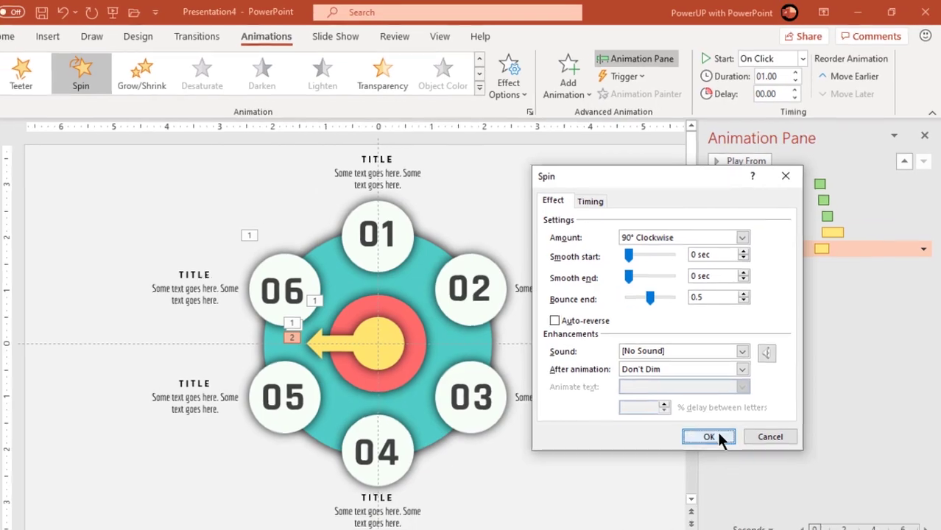
{"action": "left_click", "coordinate": [692, 486]}
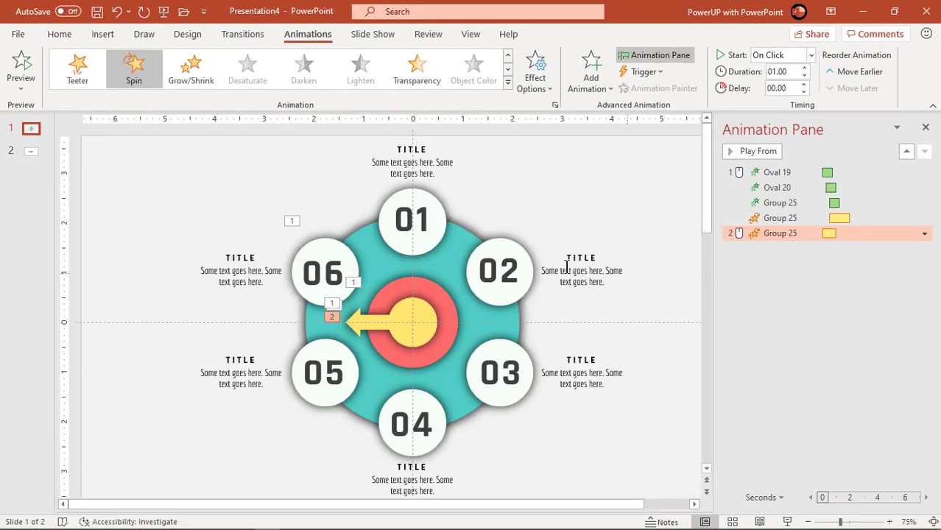
Step: Apply a Zoom entrance to circle 01, its number and the title above it
{"action": "left_click", "coordinate": [419, 198]}
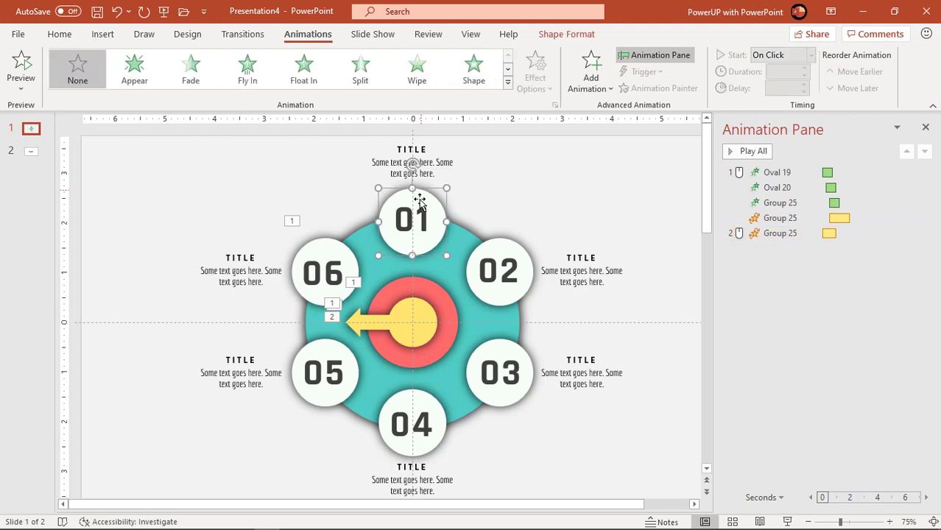
{"action": "left_click", "coordinate": [414, 219]}
{"action": "left_click", "coordinate": [436, 166], "text": "shift"}
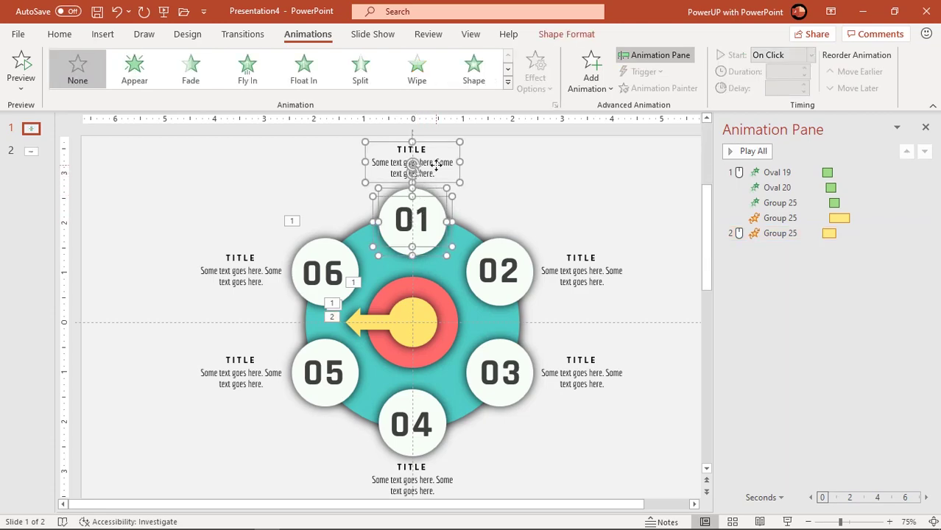
{"action": "left_click", "coordinate": [507, 83]}
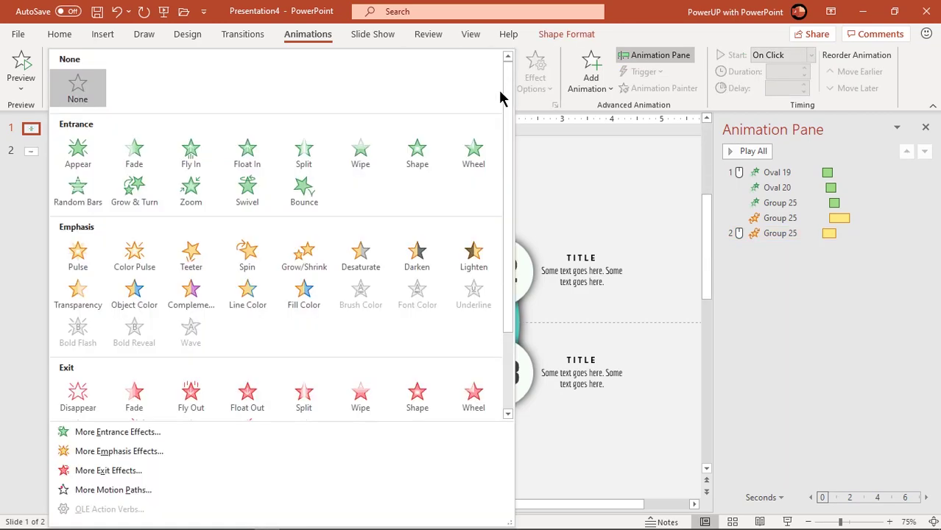
{"action": "left_click", "coordinate": [191, 188]}
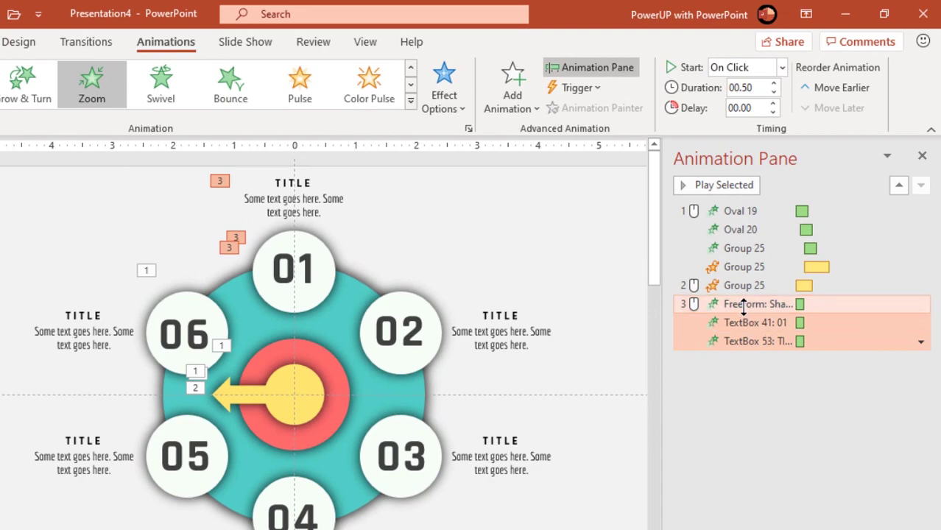
Step: Set circle 01 and its number to start After Previous, then preview from the first animation
{"action": "left_click", "coordinate": [742, 304]}
{"action": "left_click", "coordinate": [779, 66]}
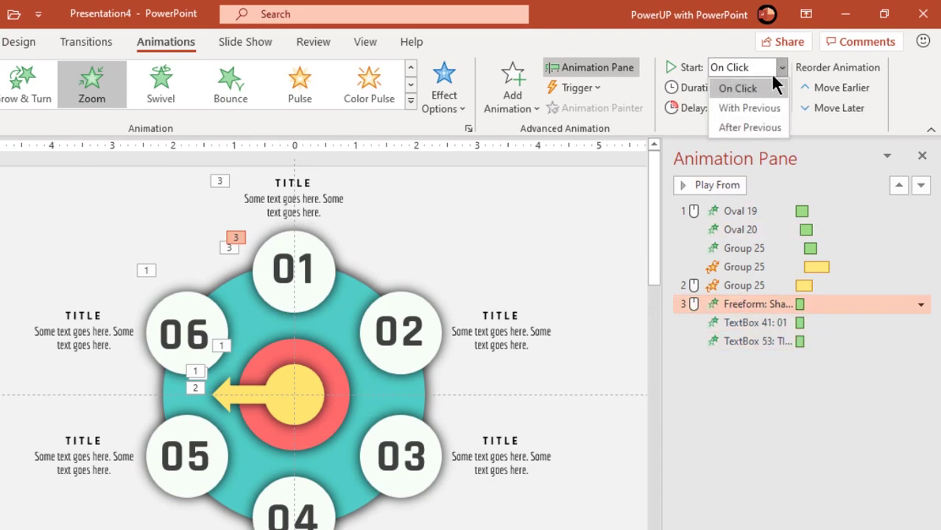
{"action": "left_click", "coordinate": [732, 127]}
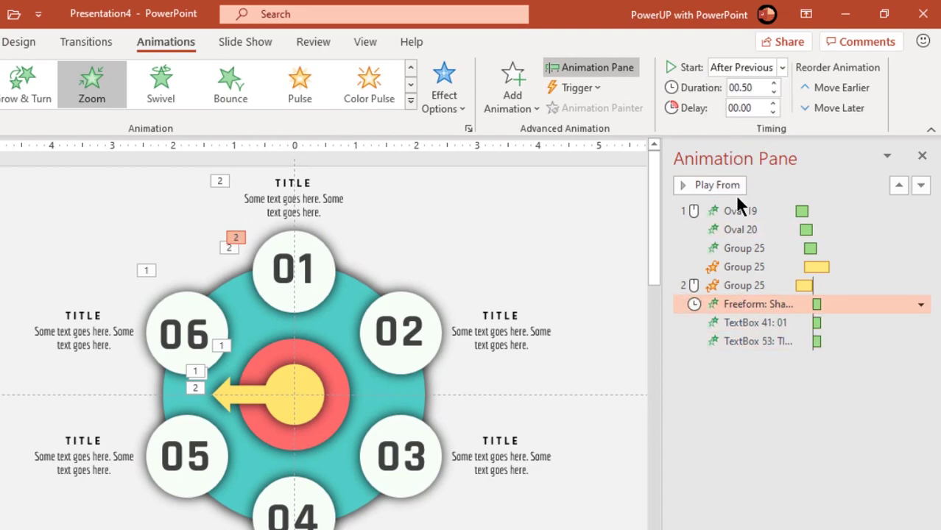
{"action": "left_click", "coordinate": [752, 322]}
{"action": "left_click", "coordinate": [780, 68]}
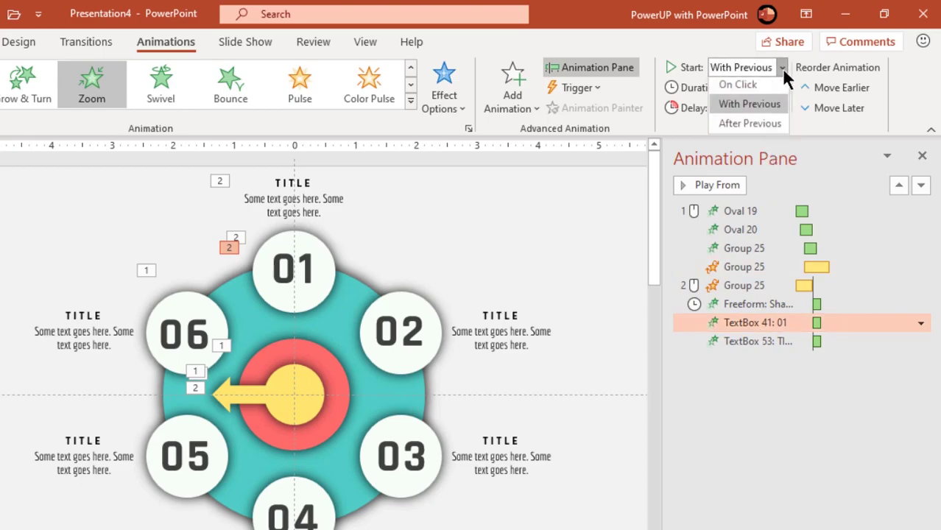
{"action": "left_click", "coordinate": [745, 120]}
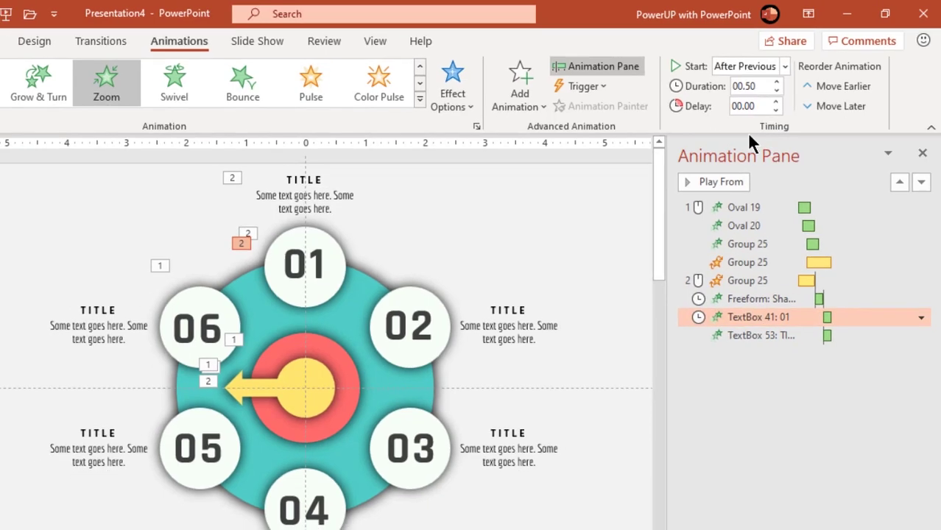
{"action": "left_click", "coordinate": [736, 210]}
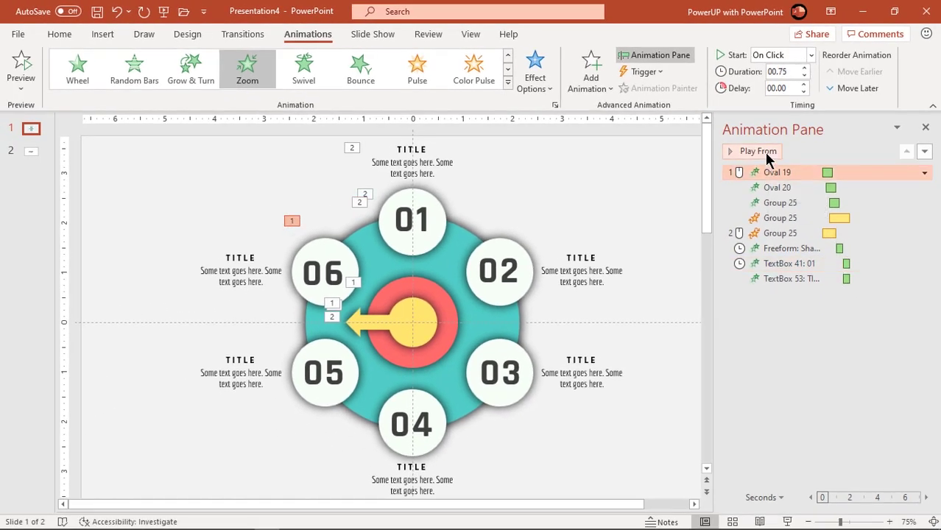
{"action": "left_click", "coordinate": [765, 152]}
Step: Add a third Spin animation to the central arrow group
{"action": "left_click", "coordinate": [416, 322]}
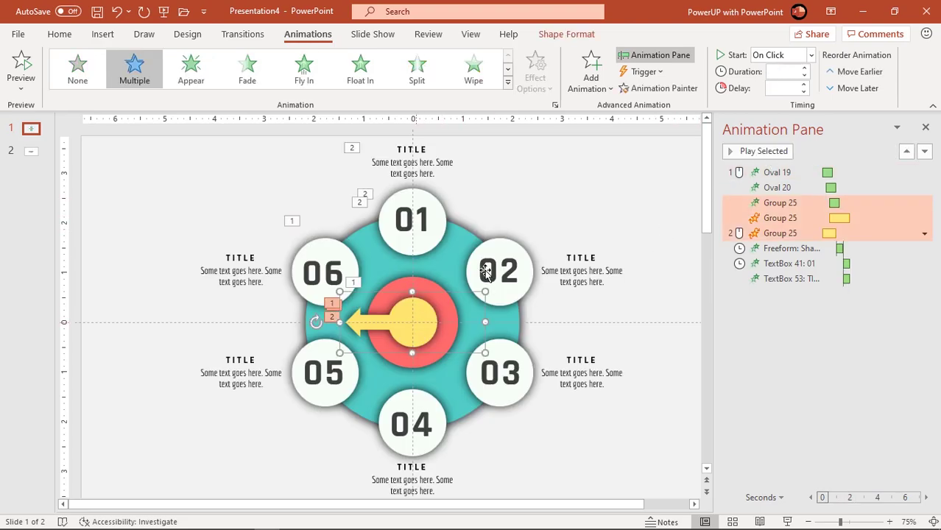
{"action": "left_click", "coordinate": [594, 89]}
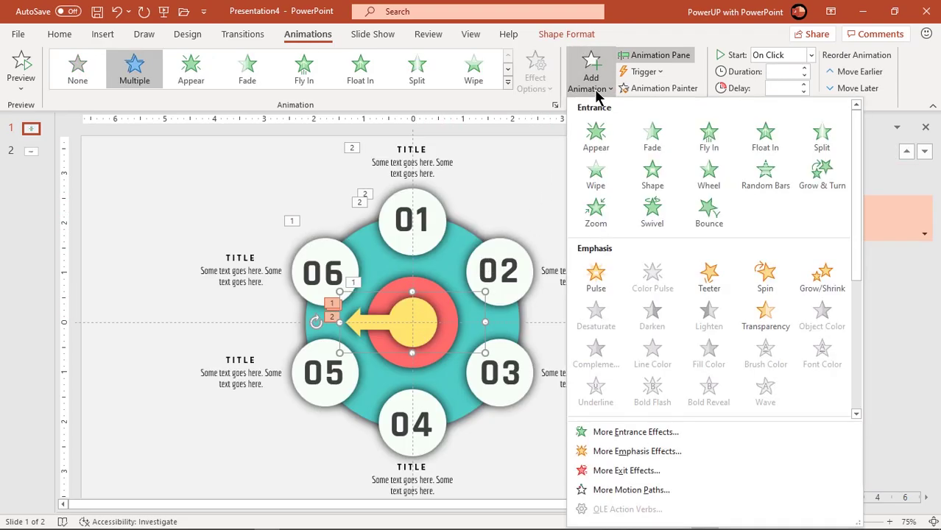
{"action": "left_click", "coordinate": [761, 278]}
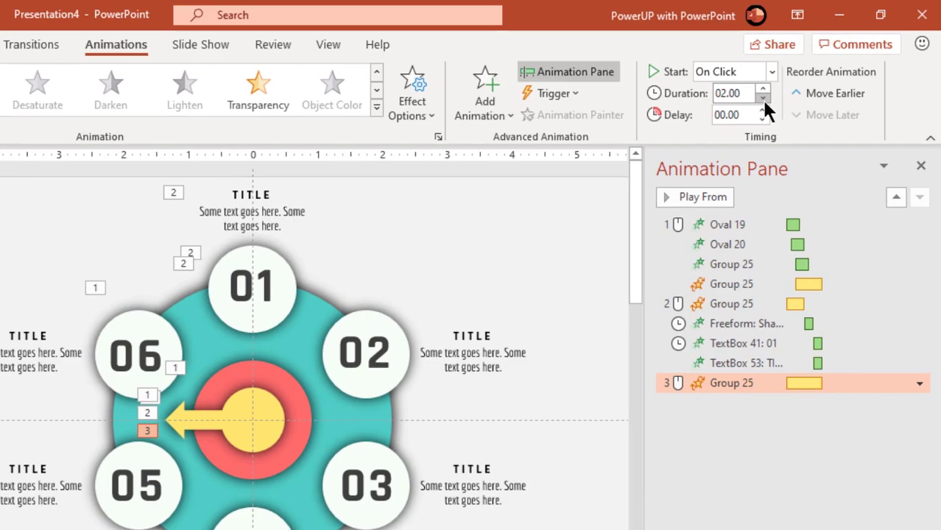
Step: Shorten the new spin to 1.00 second and bring up its Spin effect settings
{"action": "left_click", "coordinate": [774, 92]}
{"action": "left_click", "coordinate": [774, 91]}
{"action": "left_click", "coordinate": [762, 98]}
{"action": "left_click", "coordinate": [919, 383]}
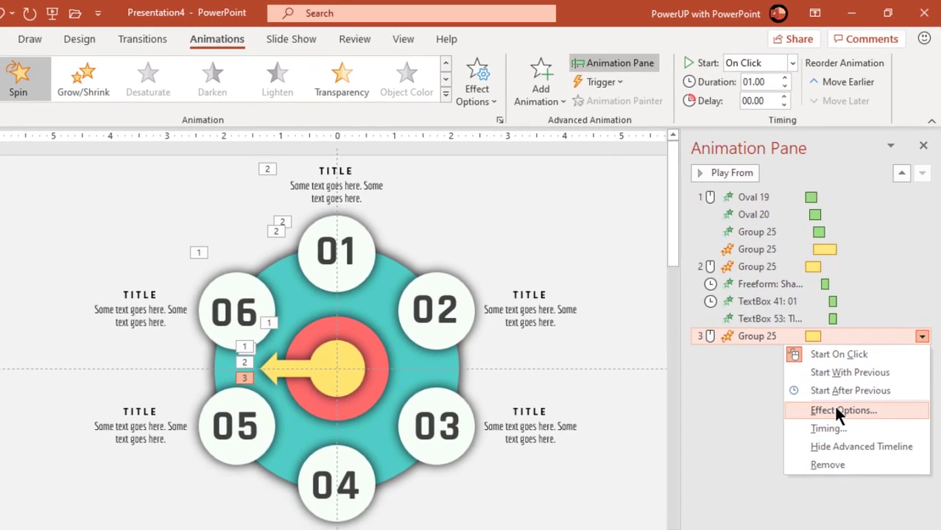
{"action": "left_click", "coordinate": [840, 421]}
{"action": "left_click_drag", "start_coordinate": [639, 206], "coordinate": [686, 195]}
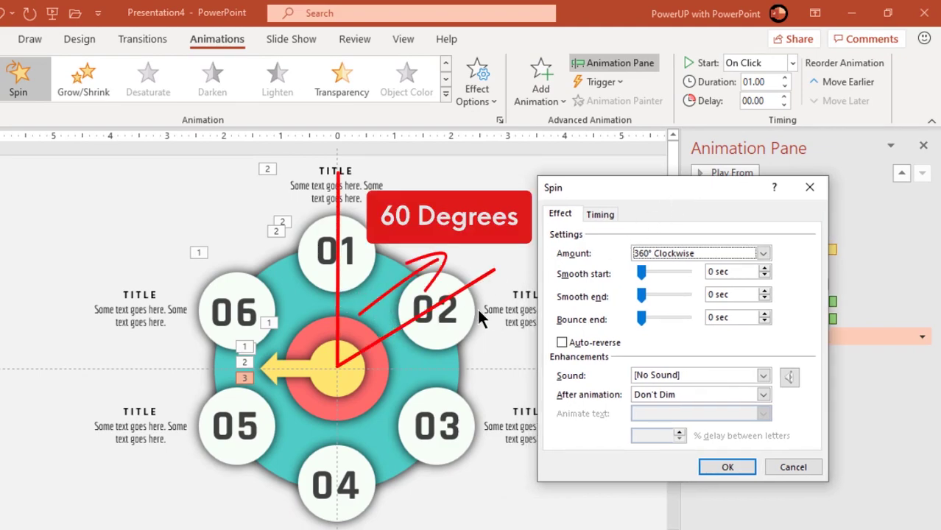
Step: Set the spin to a custom 60° clockwise with a 0.5-second bounce end and apply it
{"action": "left_click", "coordinate": [763, 253]}
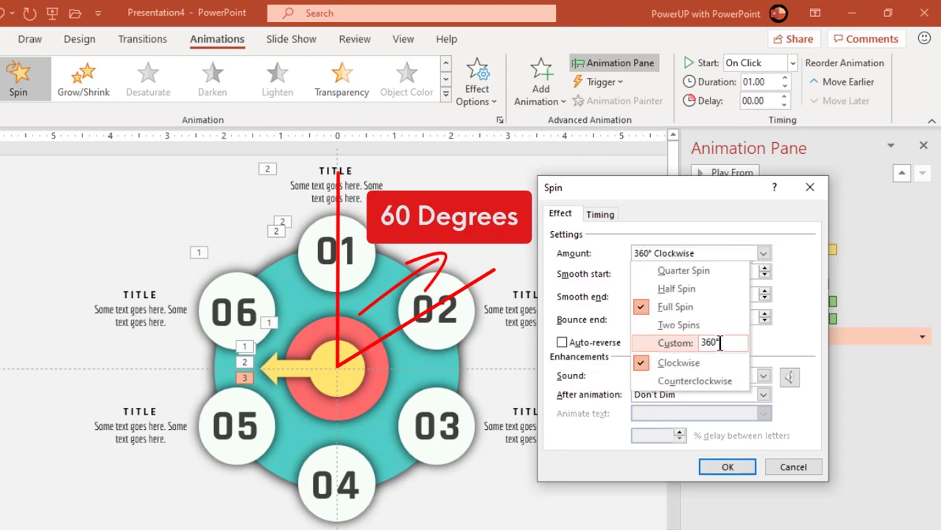
{"action": "left_click", "coordinate": [695, 345]}
{"action": "type", "text": "60"}
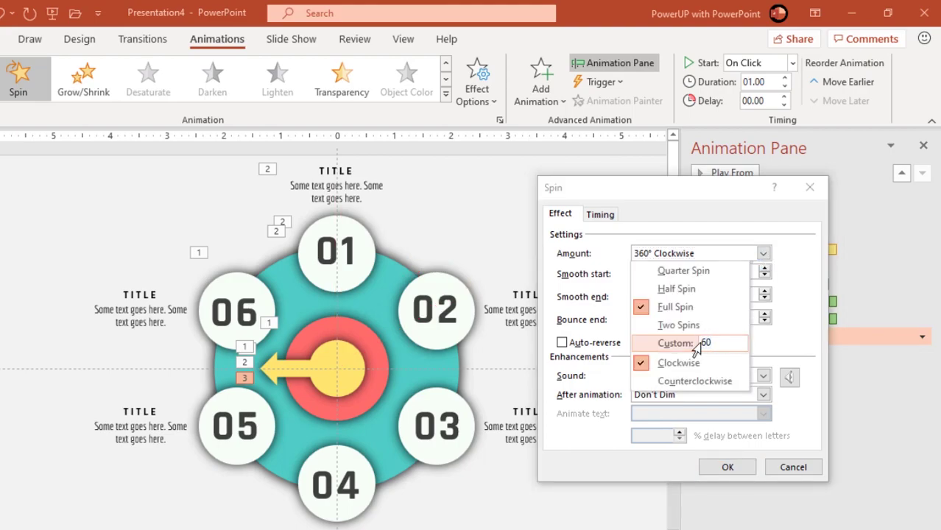
{"action": "key", "text": "Return"}
{"action": "left_click_drag", "start_coordinate": [734, 322], "coordinate": [691, 317]}
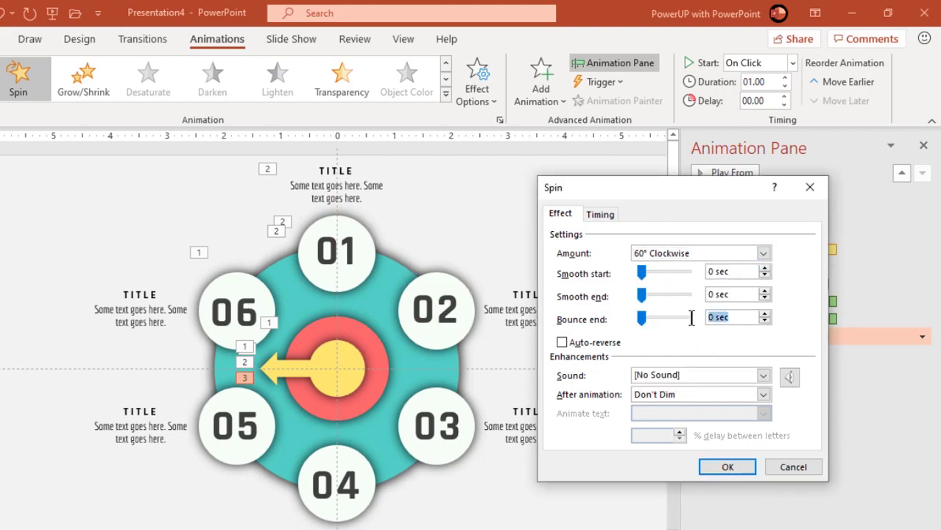
{"action": "type", "text": "0.5"}
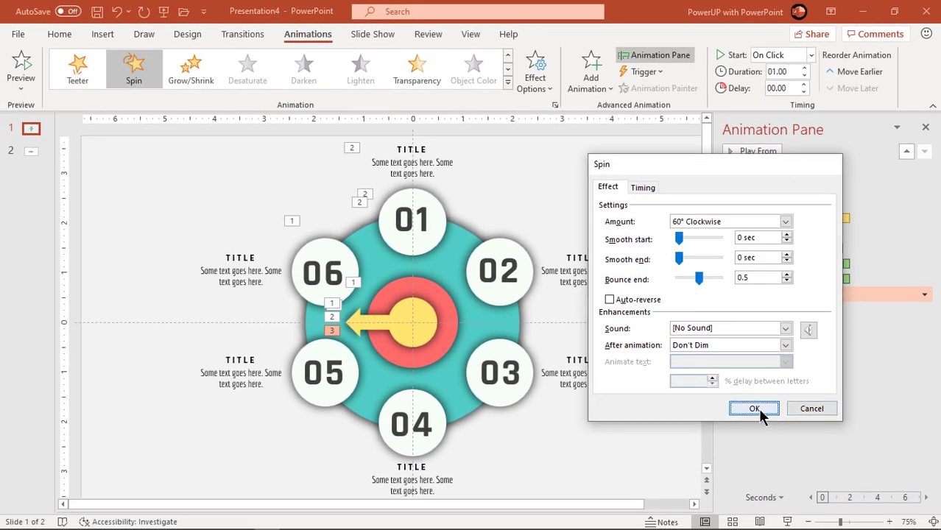
{"action": "left_click", "coordinate": [753, 408]}
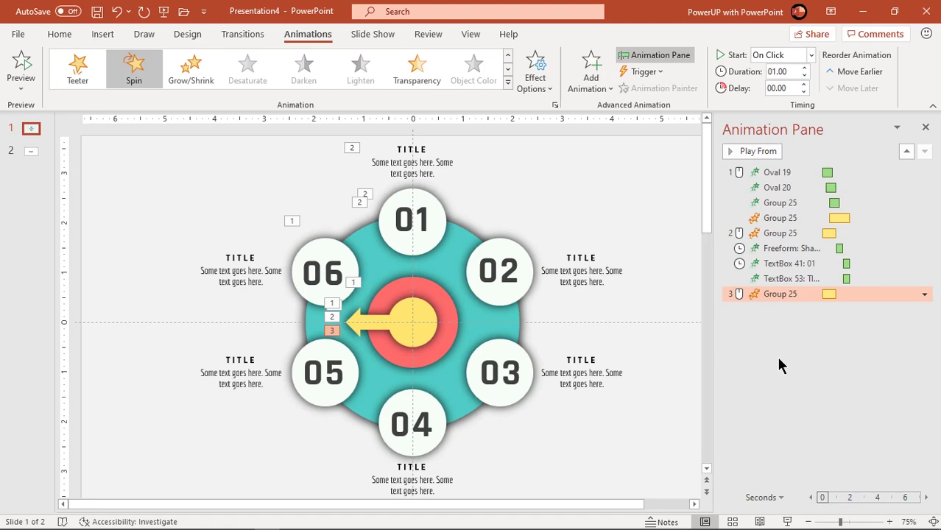
Step: Give the 02 circle and its title a Zoom entrance
{"action": "left_click", "coordinate": [502, 241]}
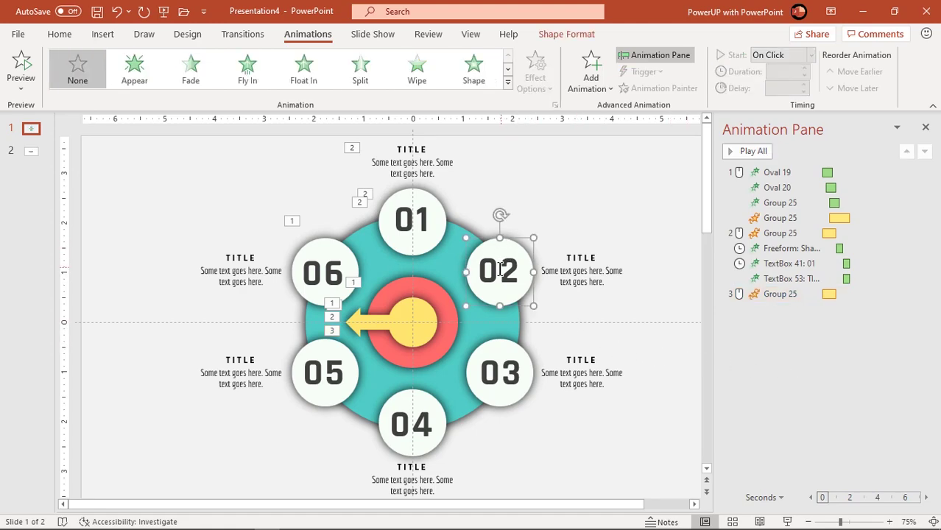
{"action": "left_click", "coordinate": [564, 270], "text": "shift"}
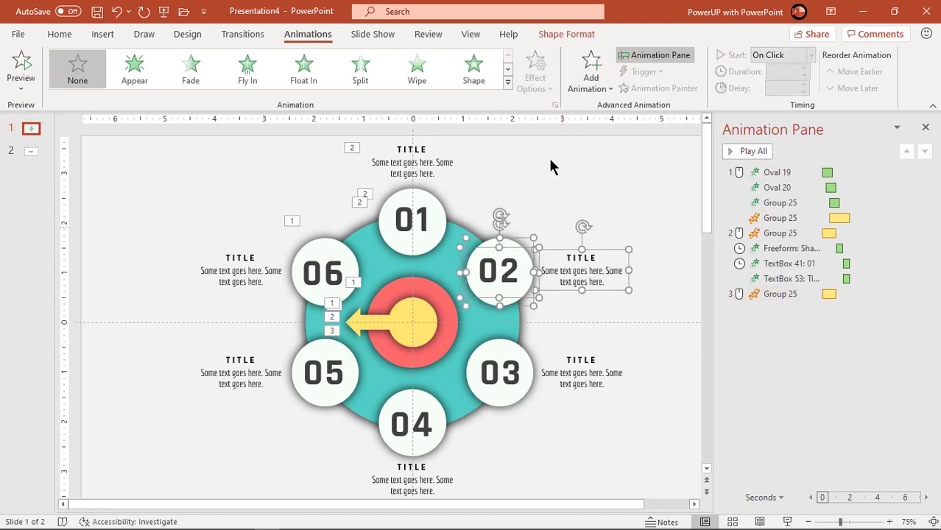
{"action": "left_click", "coordinate": [507, 83]}
{"action": "left_click", "coordinate": [199, 195]}
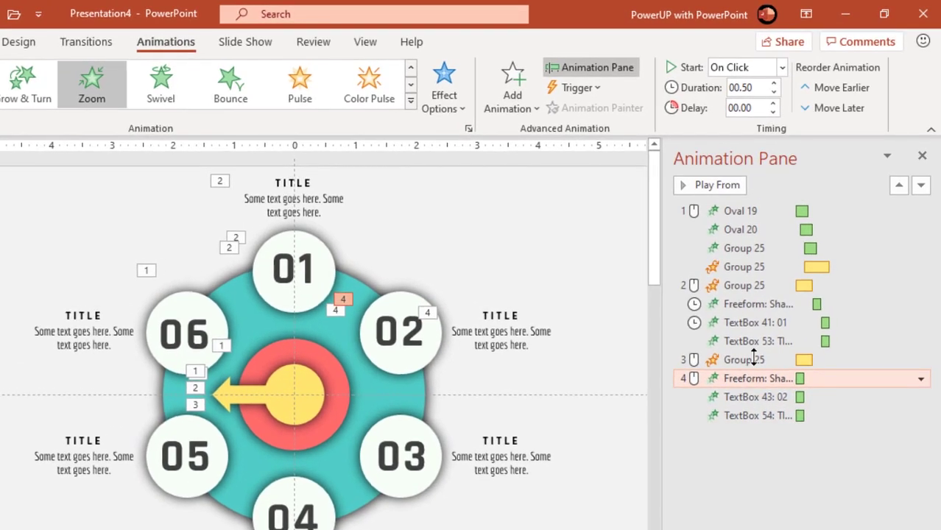
Step: Set the 02 circle's and number's zoom animations to start After Previous
{"action": "left_click", "coordinate": [769, 312]}
{"action": "left_click", "coordinate": [782, 68]}
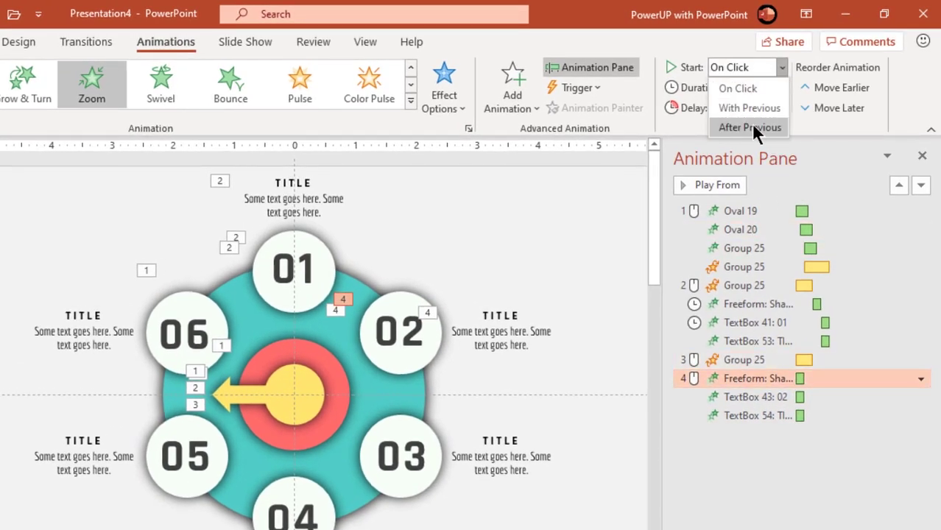
{"action": "left_click", "coordinate": [752, 127]}
{"action": "left_click", "coordinate": [741, 397]}
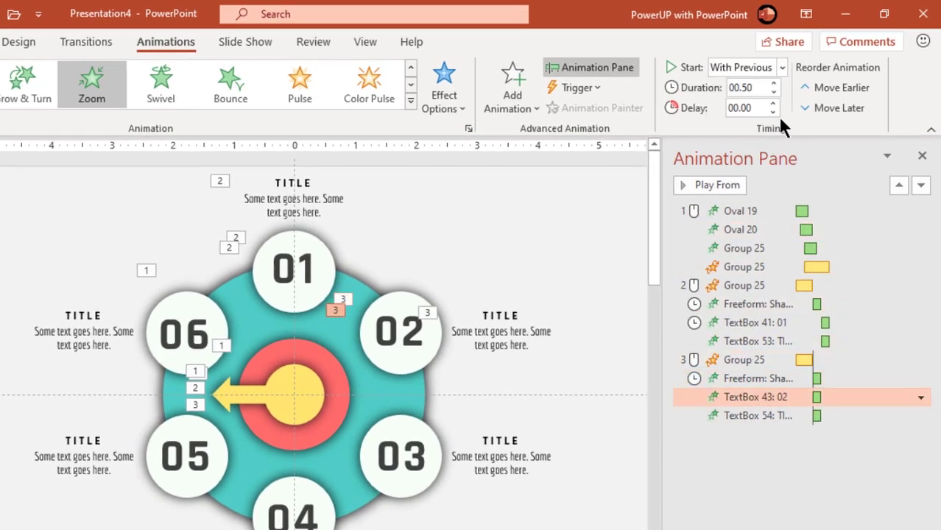
{"action": "left_click", "coordinate": [783, 67]}
{"action": "left_click", "coordinate": [749, 127]}
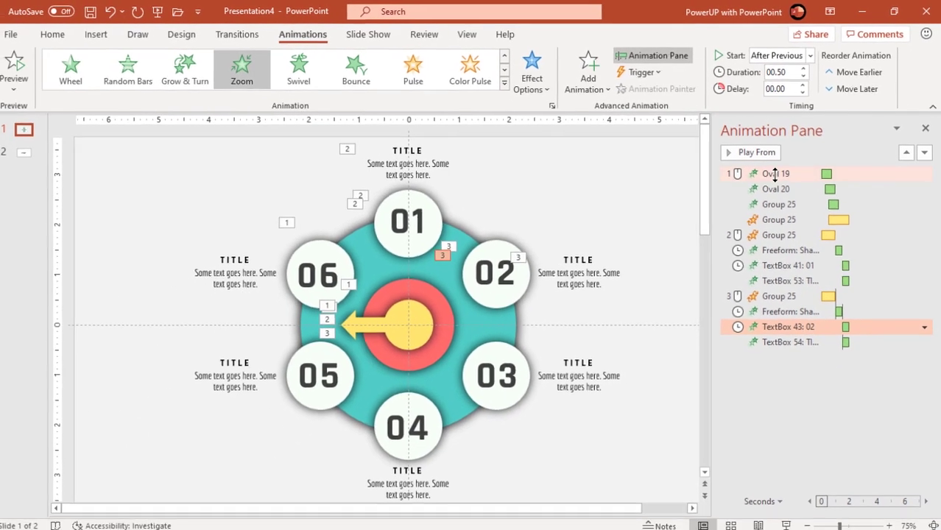
{"action": "left_click", "coordinate": [775, 174]}
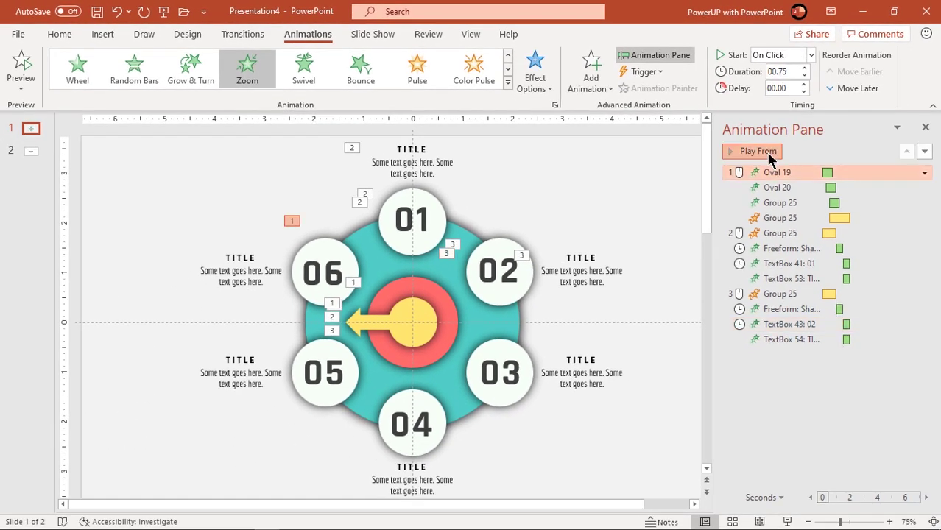
{"action": "left_click", "coordinate": [765, 153]}
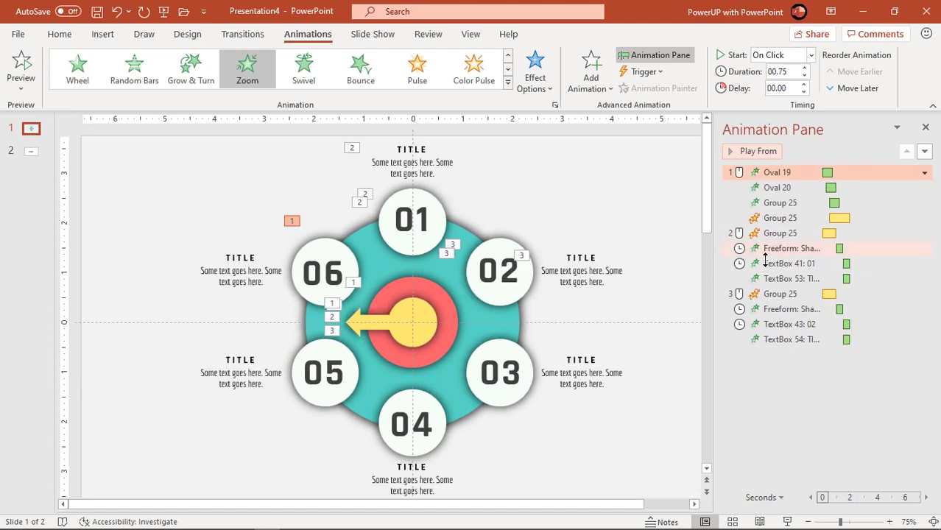
Step: Add another Spin animation to the arrow group
{"action": "left_click", "coordinate": [417, 321]}
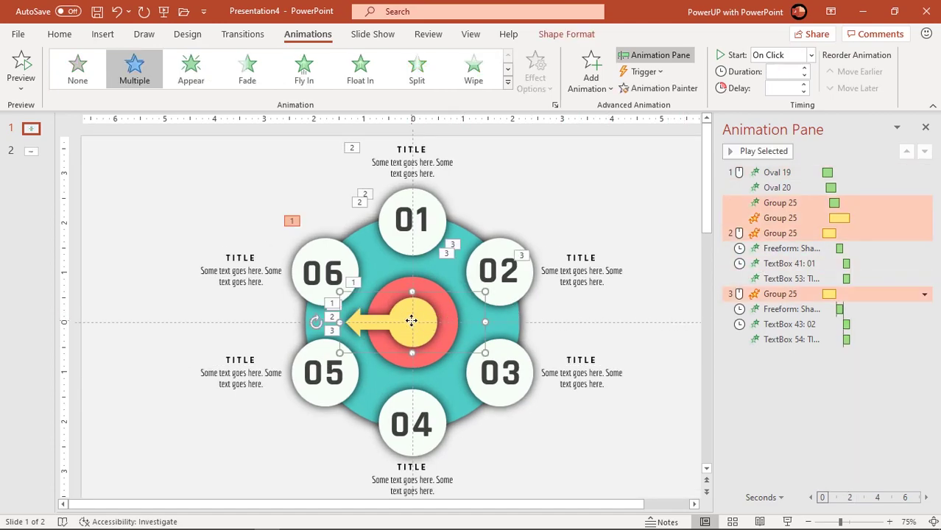
{"action": "left_click", "coordinate": [593, 92]}
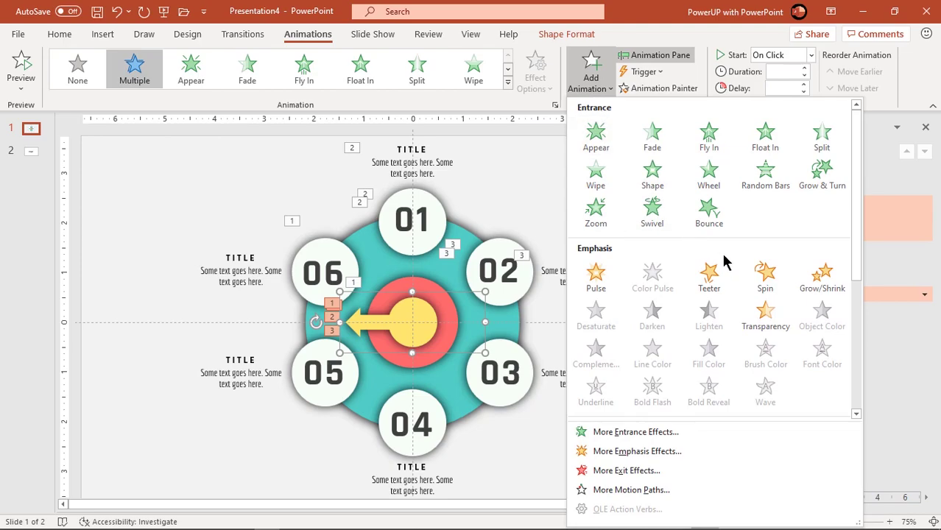
{"action": "left_click", "coordinate": [765, 274]}
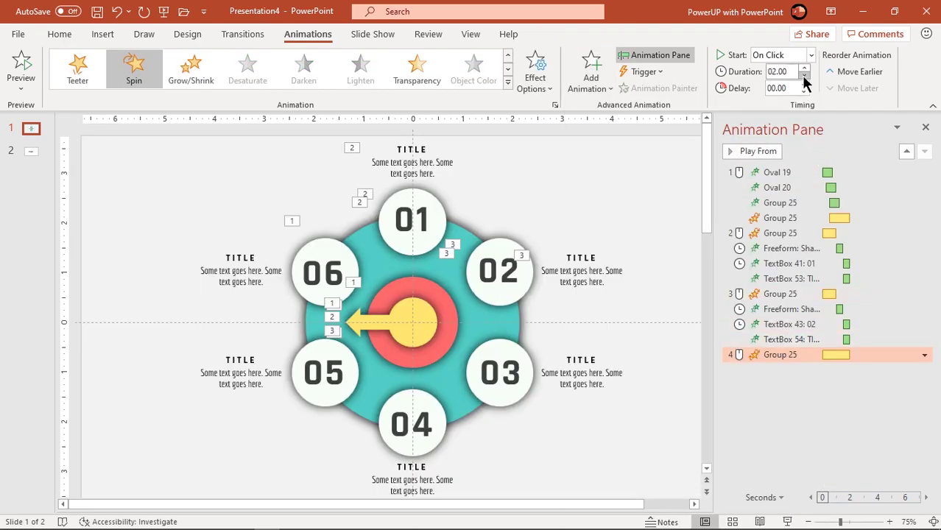
Step: Set the new spin to a custom 60° amount with a bounce end of 0
{"action": "left_click", "coordinate": [924, 355]}
{"action": "left_click", "coordinate": [848, 419]}
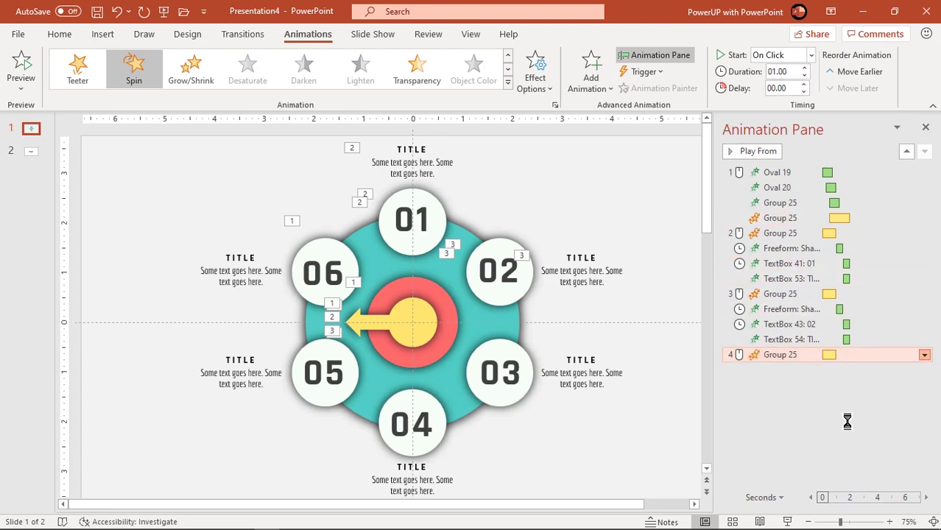
{"action": "left_click", "coordinate": [785, 221]}
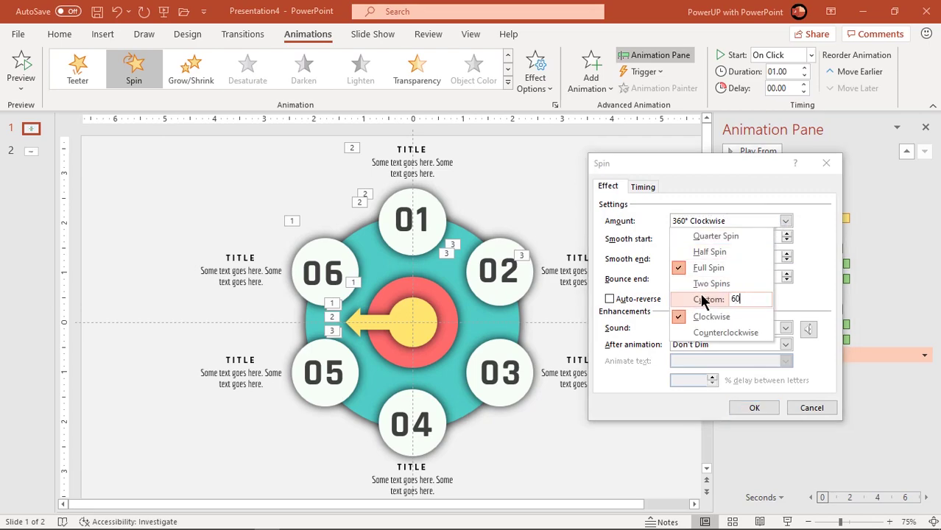
{"action": "type", "text": "60"}
{"action": "key", "text": "Return"}
{"action": "left_click_drag", "start_coordinate": [752, 280], "coordinate": [719, 272]}
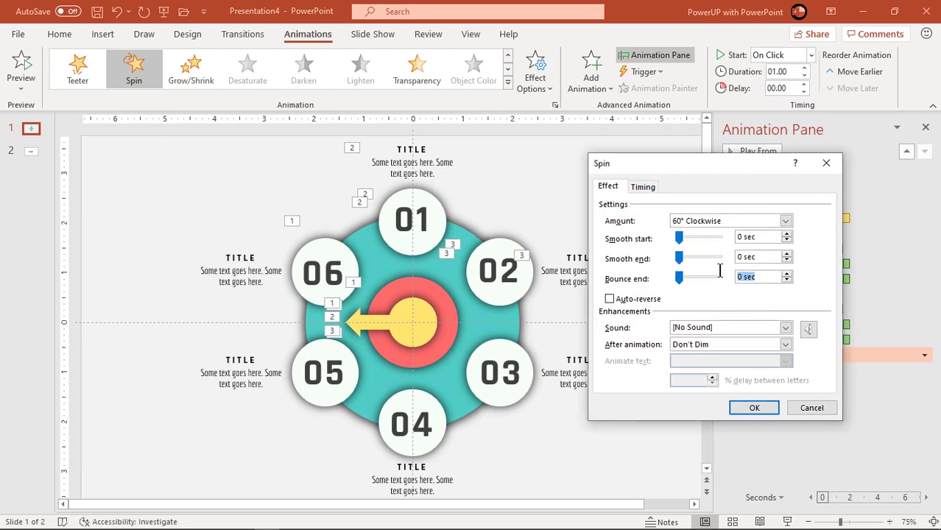
{"action": "type", "text": "0"}
{"action": "key", "text": "Return"}
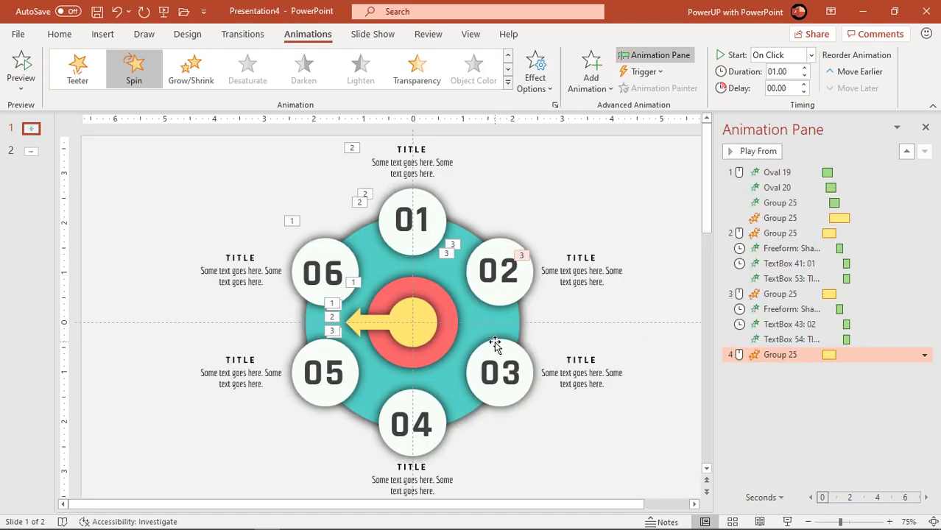
Step: Give the 03 circle and its title a Zoom entrance
{"action": "left_click", "coordinate": [494, 344]}
{"action": "left_click", "coordinate": [579, 365], "text": "shift"}
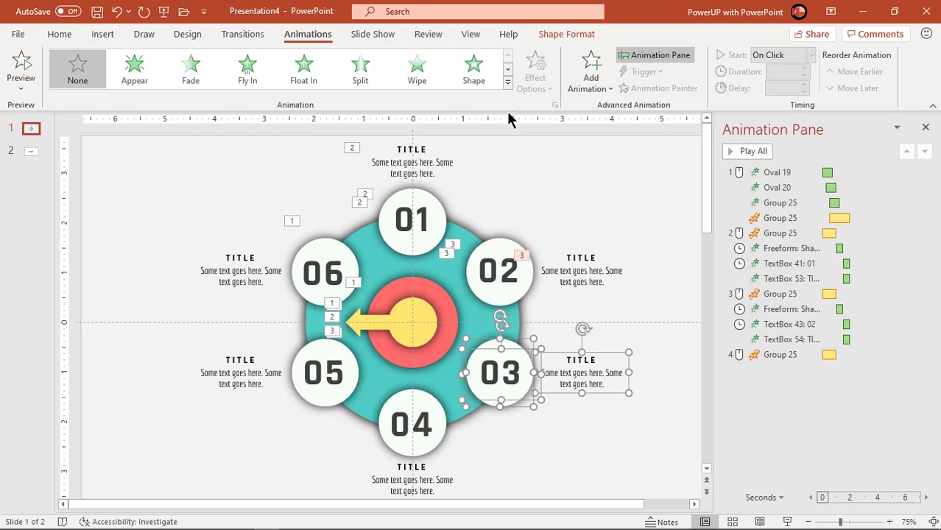
{"action": "left_click", "coordinate": [507, 83]}
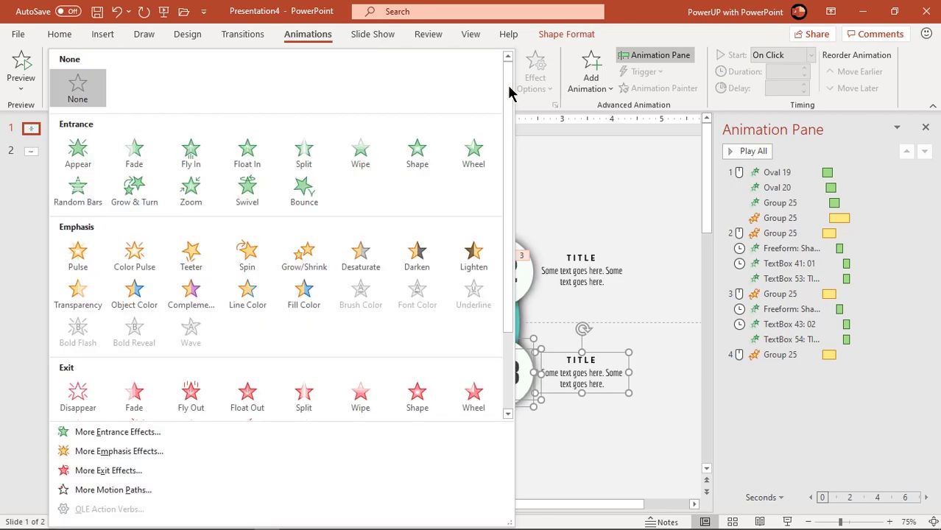
{"action": "left_click", "coordinate": [196, 190]}
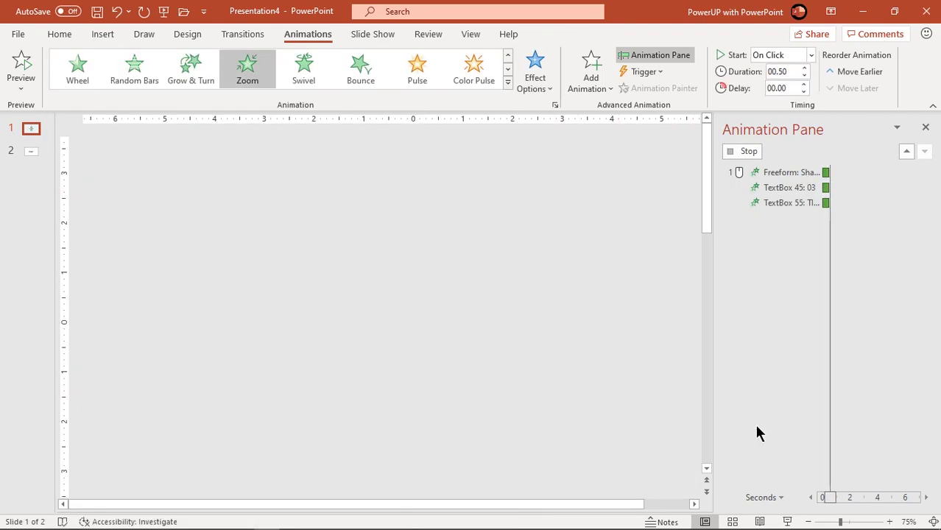
Step: Set the 03 circle's and number's zoom animations to start After Previous
{"action": "left_click", "coordinate": [759, 416]}
{"action": "left_click", "coordinate": [773, 370]}
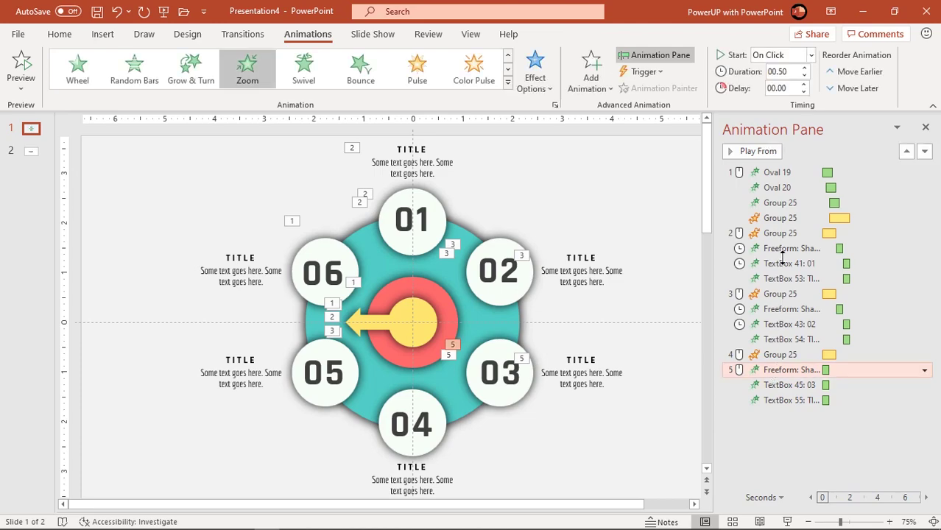
{"action": "left_click", "coordinate": [810, 56]}
{"action": "left_click", "coordinate": [786, 99]}
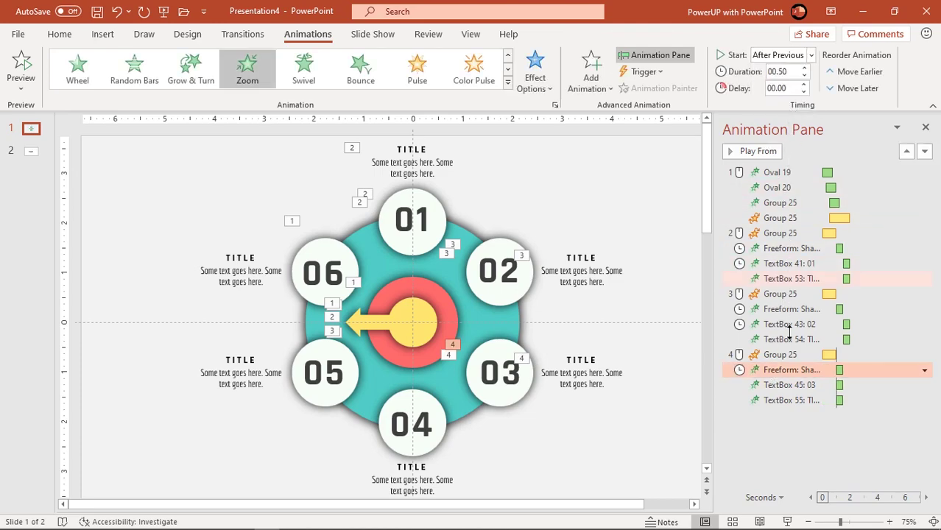
{"action": "left_click", "coordinate": [782, 385]}
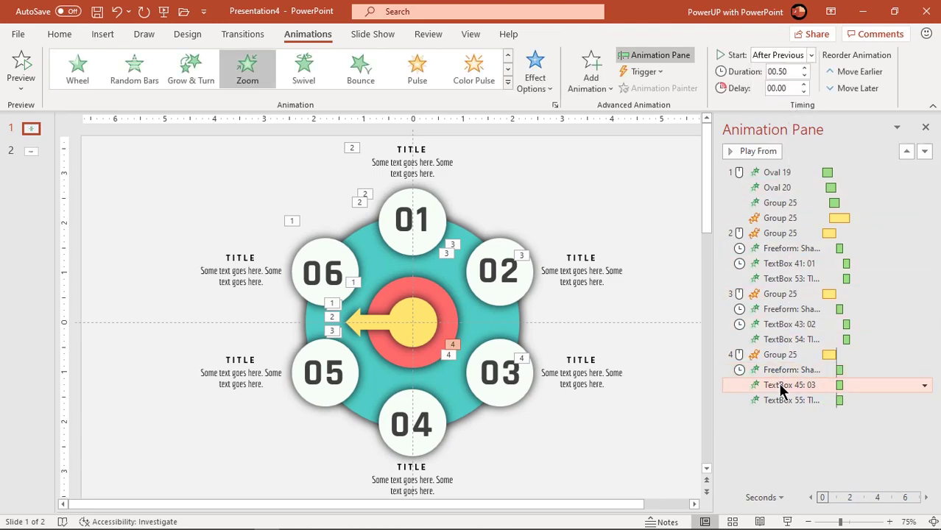
{"action": "left_click", "coordinate": [810, 55]}
{"action": "left_click", "coordinate": [781, 104]}
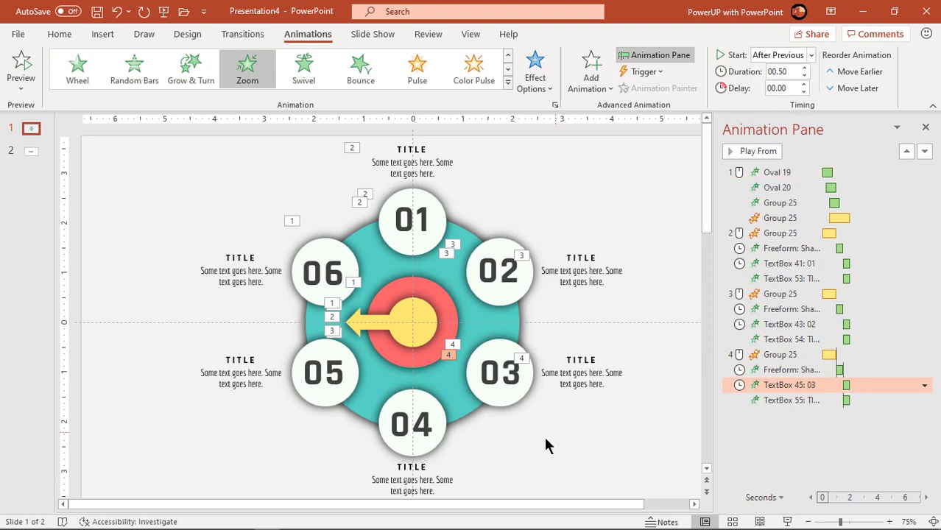
Step: Add another Spin emphasis to the central arrow group
{"action": "left_click", "coordinate": [441, 352]}
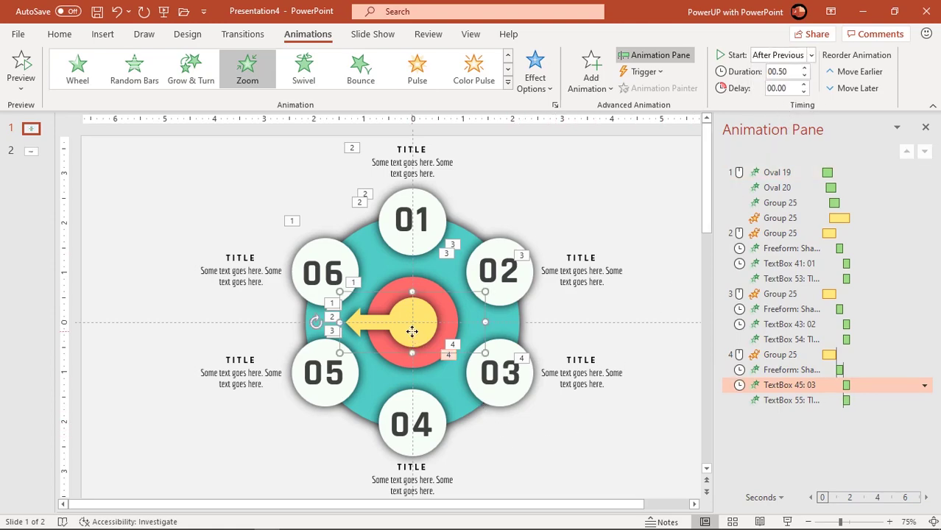
{"action": "left_click", "coordinate": [592, 92]}
{"action": "left_click", "coordinate": [764, 279]}
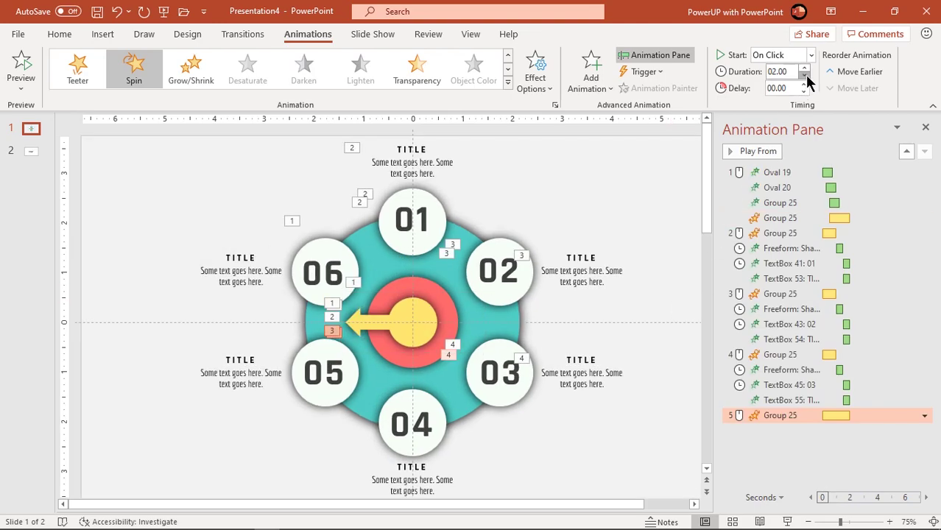
Step: Set the new spin to a custom 60° amount, adjust the bounce end, and apply
{"action": "left_click", "coordinate": [923, 415]}
{"action": "left_click", "coordinate": [850, 349]}
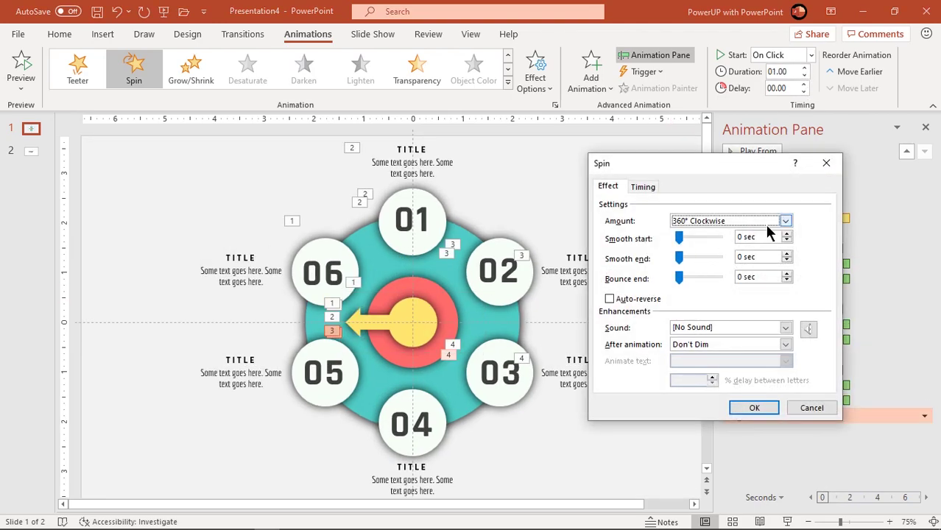
{"action": "left_click", "coordinate": [782, 221]}
{"action": "type", "text": "60"}
{"action": "key", "text": "Return"}
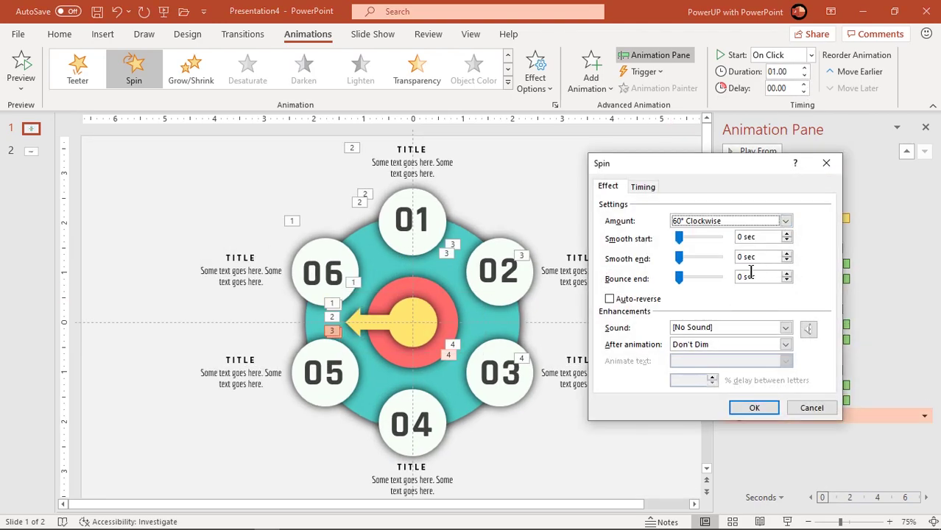
{"action": "left_click", "coordinate": [747, 276]}
{"action": "type", "text": "0.5"}
{"action": "left_click", "coordinate": [758, 409]}
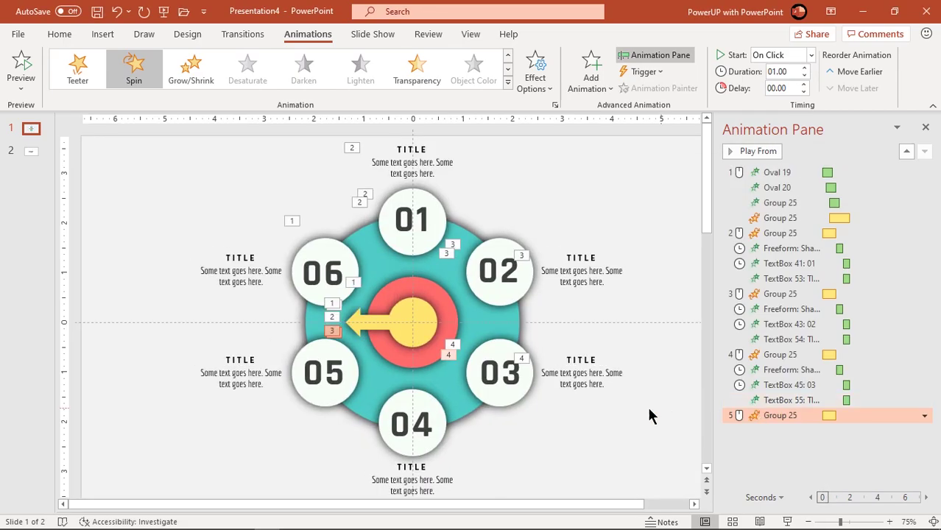
Step: Zoom in circle 04 and its title, both starting After Previous
{"action": "left_click", "coordinate": [417, 397]}
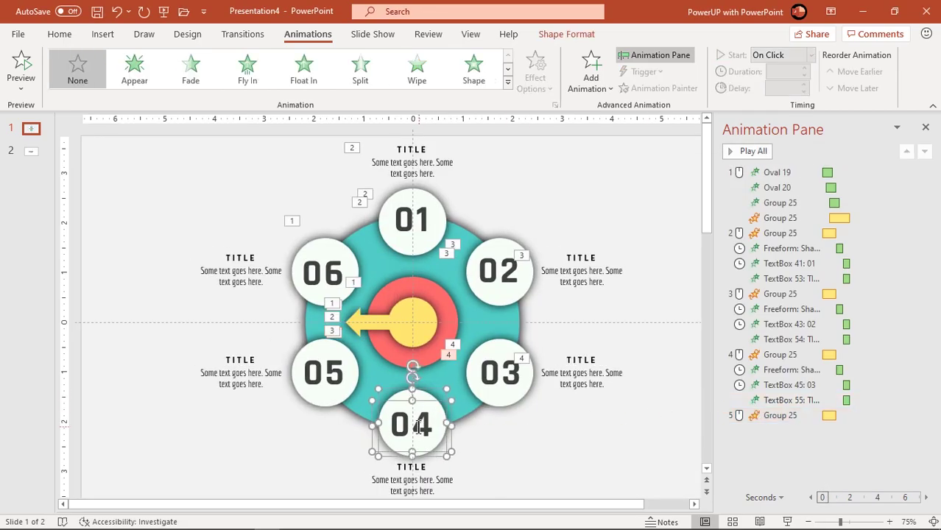
{"action": "left_click", "coordinate": [508, 82]}
{"action": "left_click", "coordinate": [205, 198]}
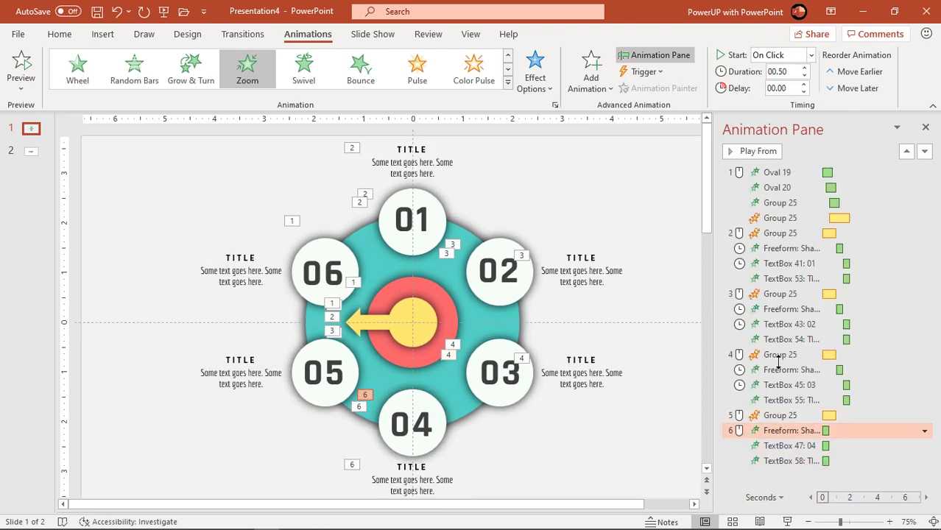
{"action": "left_click", "coordinate": [810, 55]}
{"action": "left_click", "coordinate": [785, 104]}
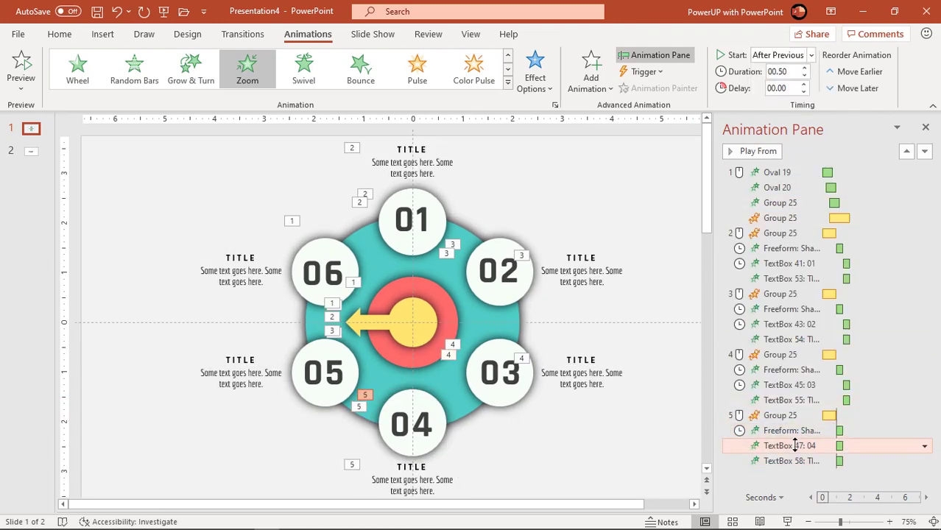
{"action": "left_click", "coordinate": [810, 55]}
{"action": "left_click", "coordinate": [785, 104]}
Step: Add a one-second Spin animation to the central arrow group
{"action": "left_click", "coordinate": [413, 321]}
{"action": "left_click", "coordinate": [591, 74]}
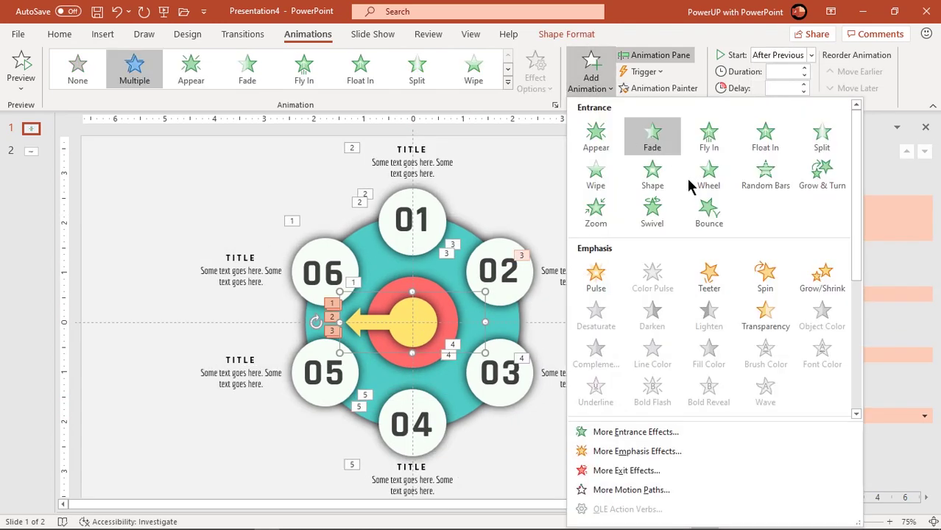
{"action": "left_click", "coordinate": [761, 286]}
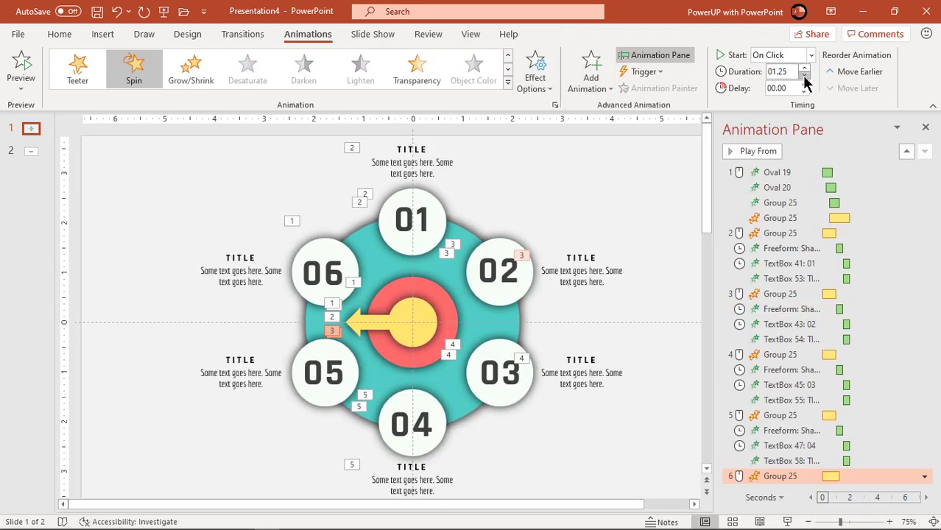
{"action": "left_click", "coordinate": [804, 76]}
Step: Set the new spin to a custom 60° amount with a 0.5-second bounce end
{"action": "left_click", "coordinate": [923, 477]}
{"action": "left_click", "coordinate": [853, 413]}
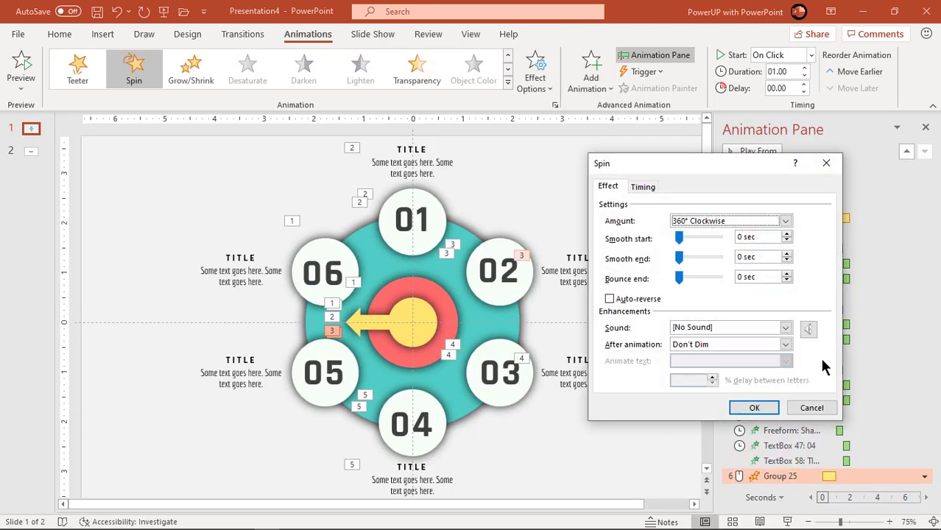
{"action": "left_click", "coordinate": [784, 221]}
{"action": "key", "text": "Return"}
{"action": "left_click_drag", "start_coordinate": [755, 277], "coordinate": [726, 276]}
{"action": "type", "text": "0.5"}
{"action": "key", "text": "Return"}
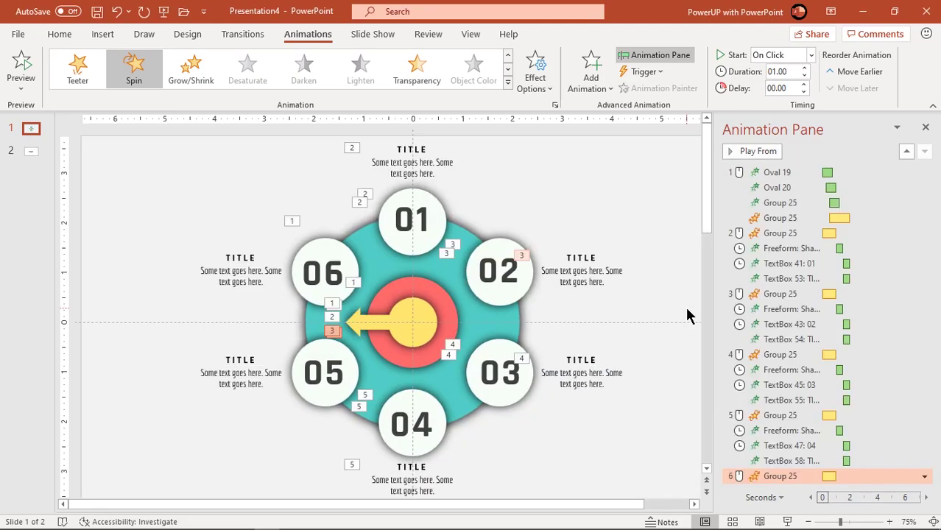
Step: Give circle 05 and its title a Zoom entrance
{"action": "left_click", "coordinate": [321, 346]}
{"action": "left_click", "coordinate": [244, 372], "text": "shift"}
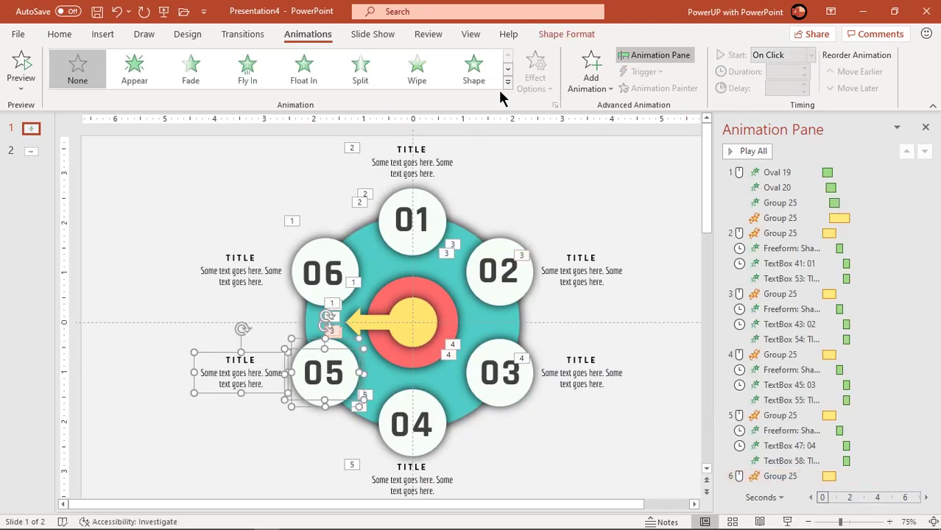
{"action": "left_click", "coordinate": [508, 82]}
{"action": "left_click", "coordinate": [189, 197]}
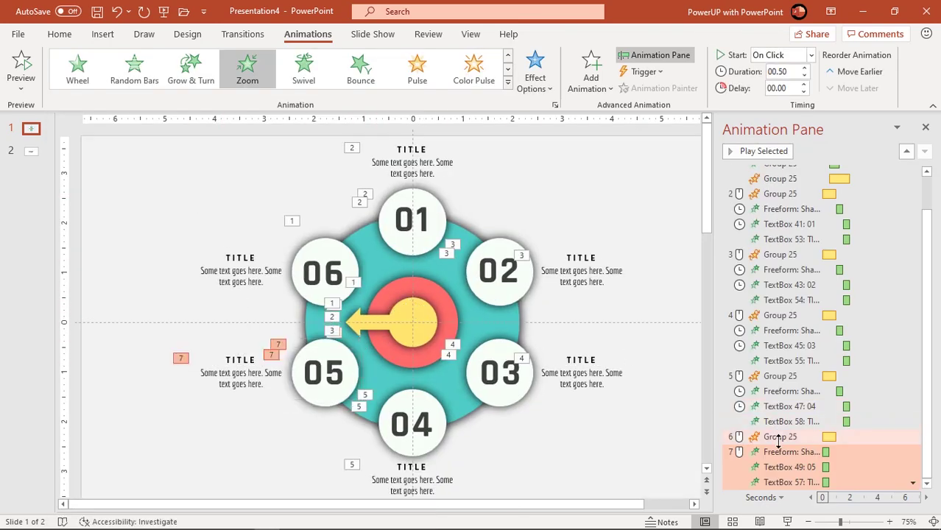
Step: Set circle 05's and its number's zoom animations to start After Previous
{"action": "left_click", "coordinate": [791, 451]}
{"action": "left_click", "coordinate": [810, 55]}
{"action": "left_click", "coordinate": [785, 104]}
{"action": "left_click", "coordinate": [789, 467]}
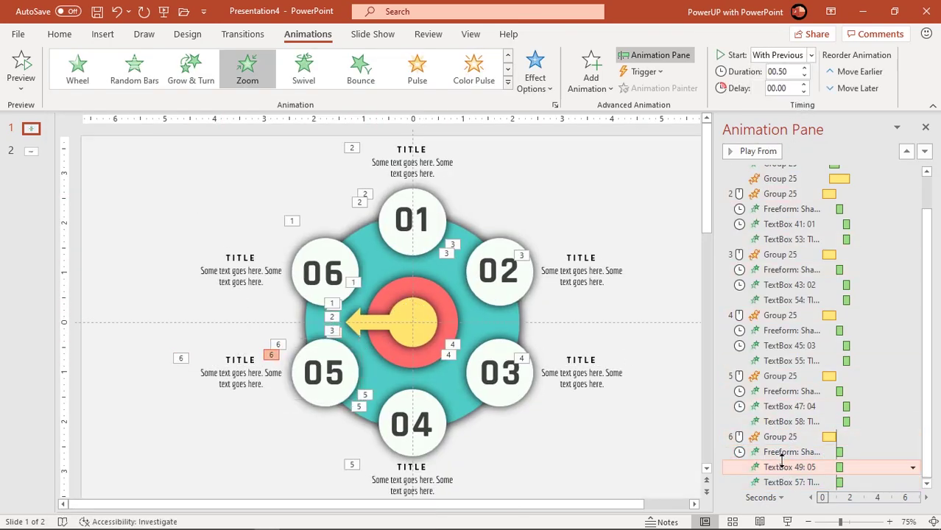
{"action": "left_click", "coordinate": [810, 56]}
{"action": "left_click", "coordinate": [784, 104]}
Step: Add another Spin animation to the central arrow group
{"action": "left_click", "coordinate": [420, 320]}
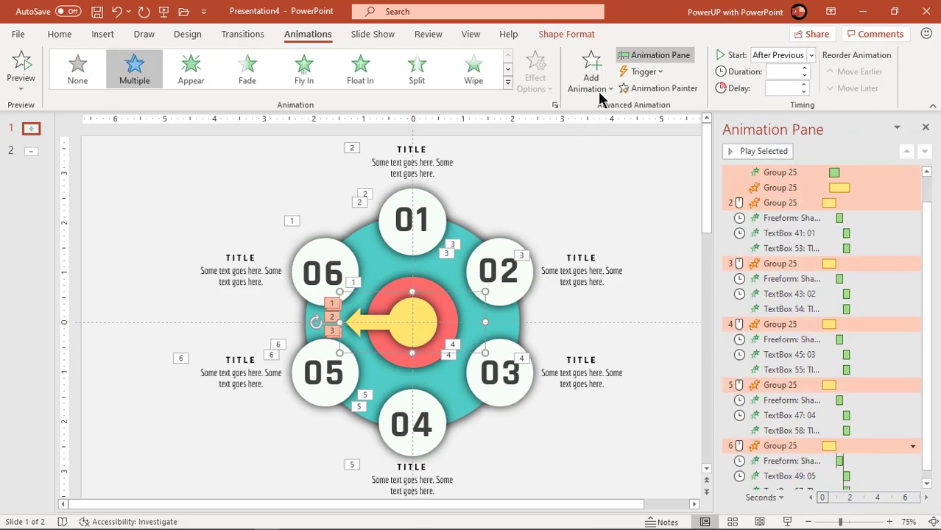
{"action": "left_click", "coordinate": [599, 84]}
{"action": "left_click", "coordinate": [762, 278]}
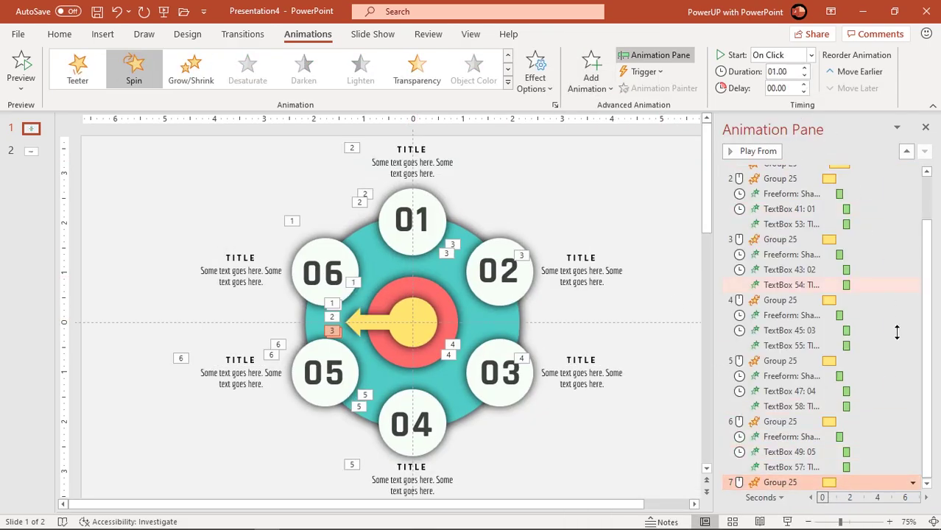
Step: Set the new spin to a custom 60° amount with a 0.5 bounce end
{"action": "left_click", "coordinate": [913, 482]}
{"action": "left_click", "coordinate": [795, 418]}
{"action": "left_click", "coordinate": [785, 221]}
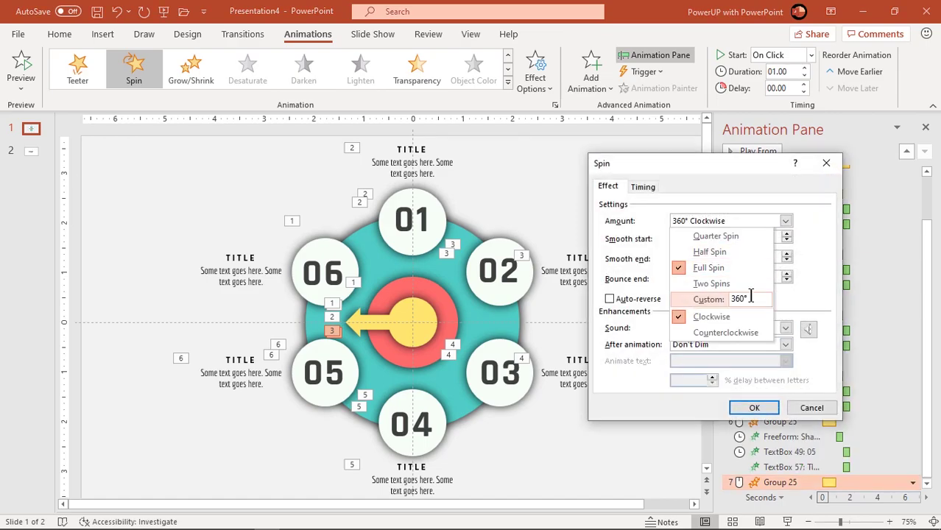
{"action": "key", "text": "BackSpace"}
{"action": "key", "text": "BackSpace"}
{"action": "key", "text": "BackSpace"}
{"action": "key", "text": "BackSpace"}
{"action": "type", "text": "60"}
{"action": "key", "text": "Return"}
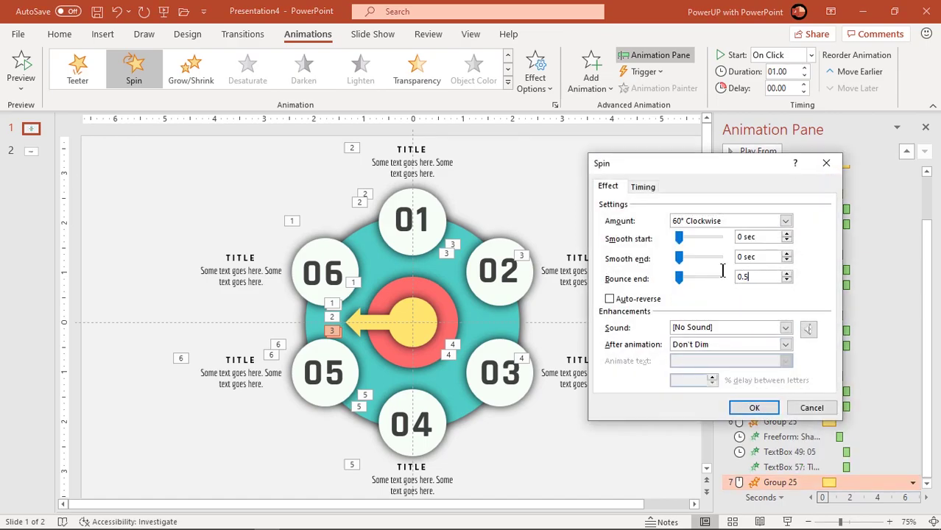
{"action": "key", "text": "Return"}
Step: Give circle 06 and its left title a Zoom entrance
{"action": "left_click", "coordinate": [327, 245]}
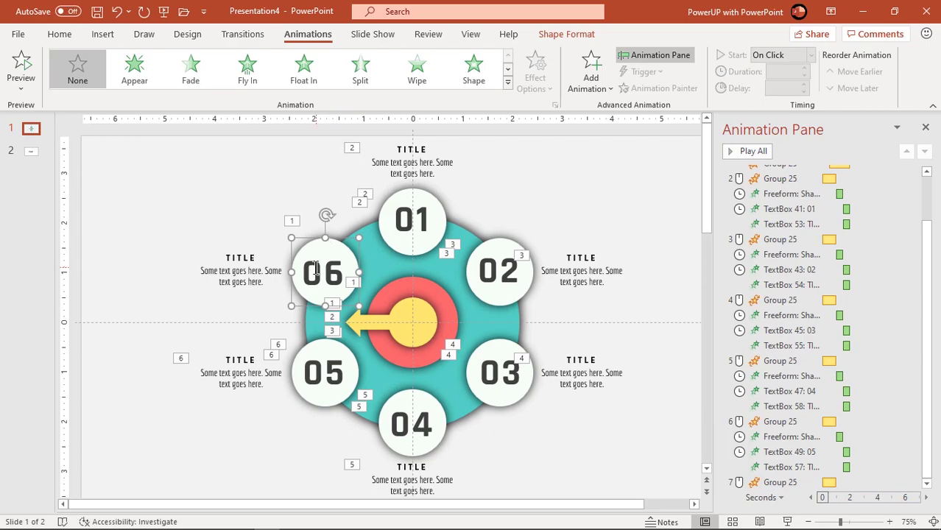
{"action": "left_click", "coordinate": [236, 270], "text": "shift"}
{"action": "left_click", "coordinate": [507, 83]}
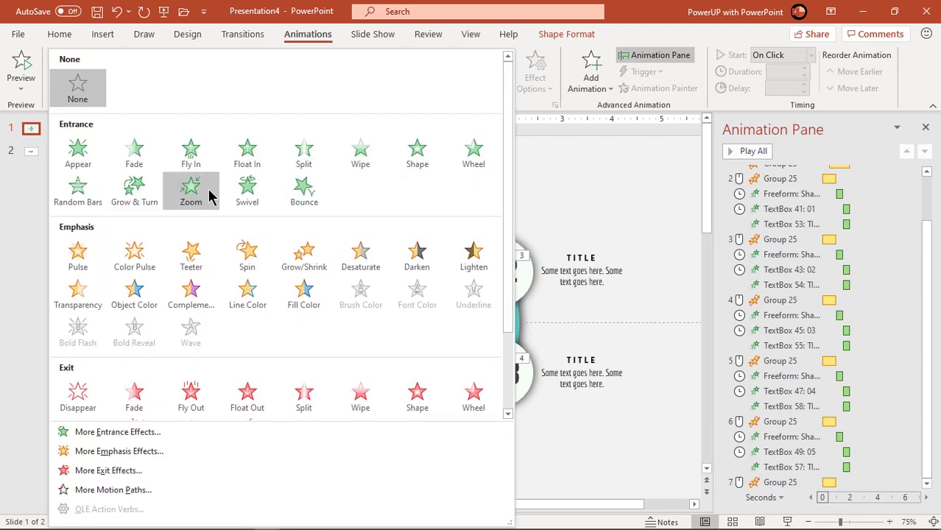
{"action": "left_click", "coordinate": [191, 184]}
Step: Set circle 06's and its number's zoom animations to start After Previous
{"action": "left_click", "coordinate": [780, 453]}
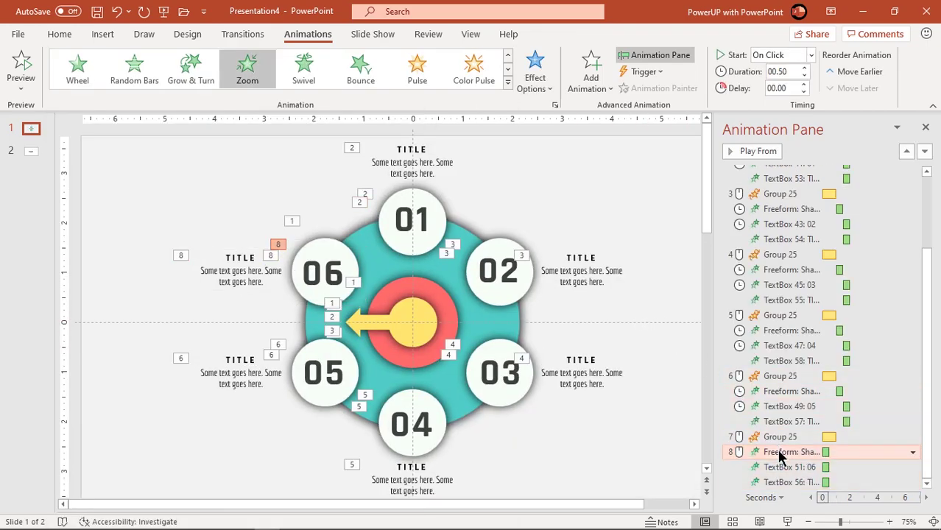
{"action": "left_click", "coordinate": [811, 55]}
{"action": "left_click", "coordinate": [789, 101]}
{"action": "left_click", "coordinate": [789, 467]}
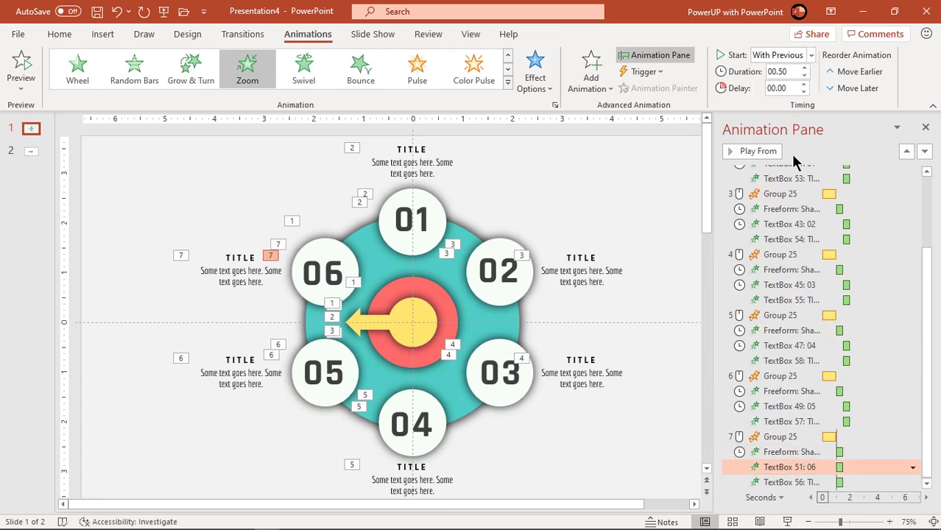
{"action": "left_click", "coordinate": [810, 55]}
{"action": "left_click", "coordinate": [789, 101]}
Step: Copy the '6 Step CIRCULAR ARROW SHAPE Animation' heading from slide 2 to slide 1's top left
{"action": "left_click", "coordinate": [925, 127]}
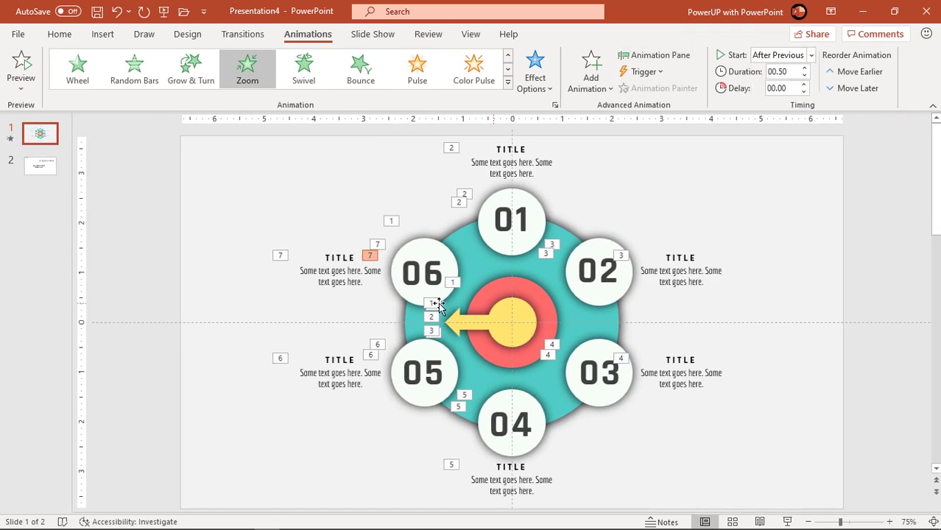
{"action": "left_click", "coordinate": [40, 166]}
{"action": "left_click", "coordinate": [413, 367]}
{"action": "left_click", "coordinate": [45, 140]}
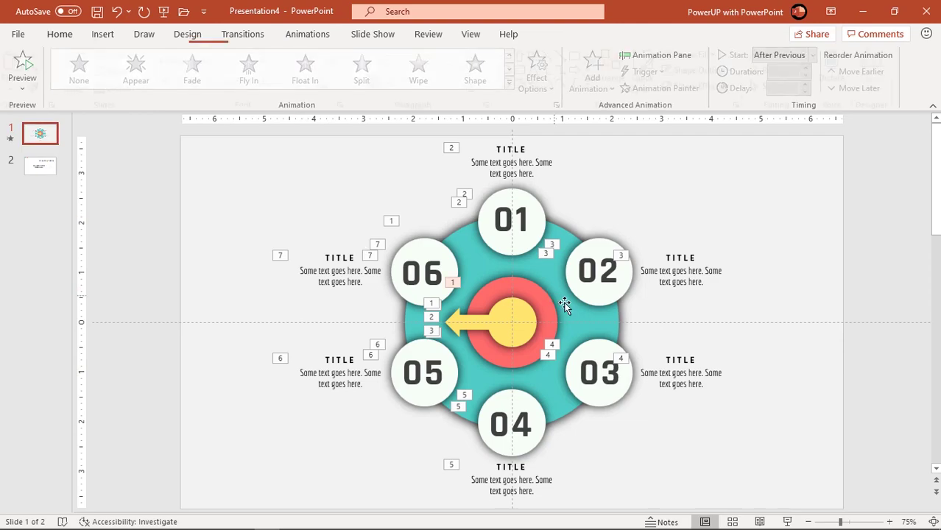
{"action": "key", "text": "ctrl+v"}
{"action": "left_click_drag", "start_coordinate": [671, 316], "coordinate": [449, 168]}
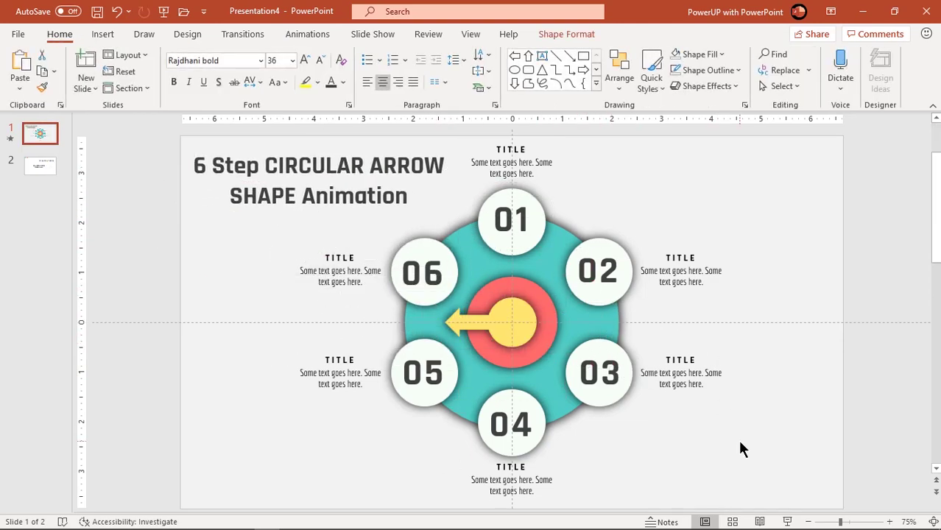